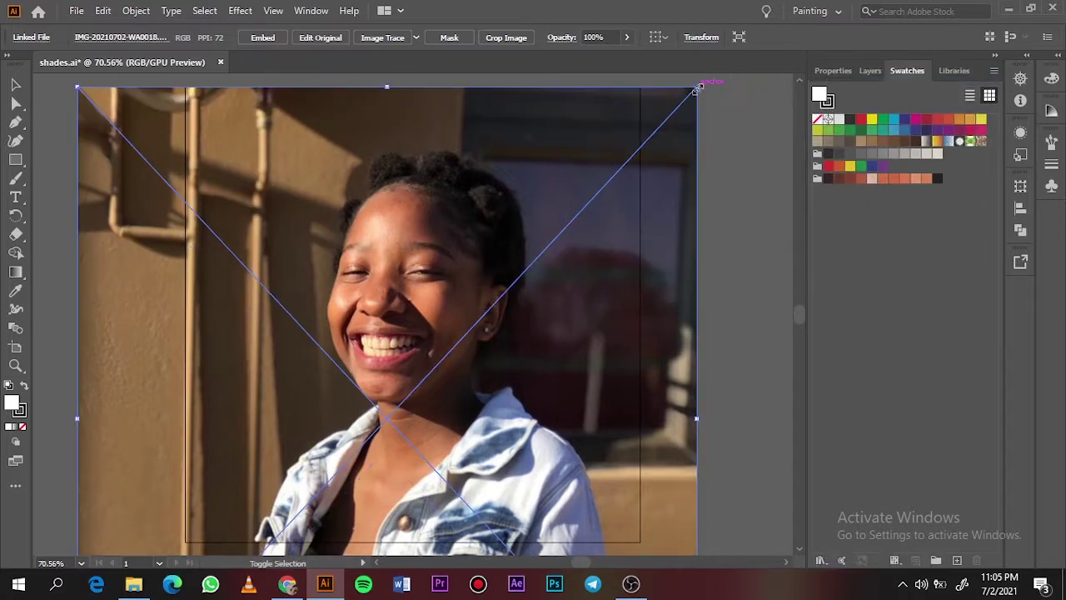
Step: Scale and position the reference photo so it covers the artboard
drag(649, 257, 685, 112)
key(ctrl+minus)
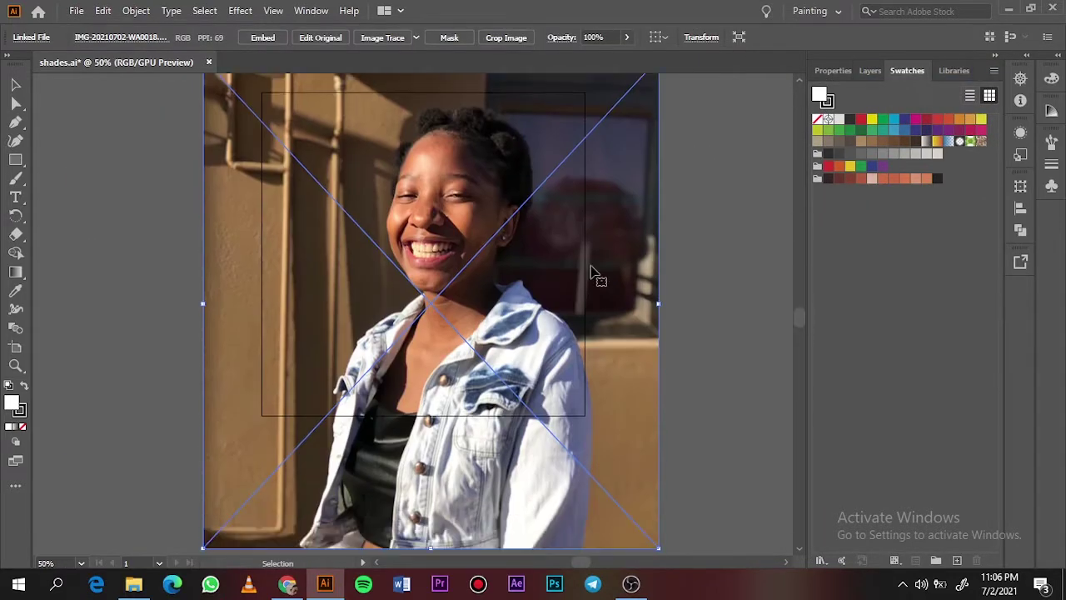
drag(623, 88, 627, 85)
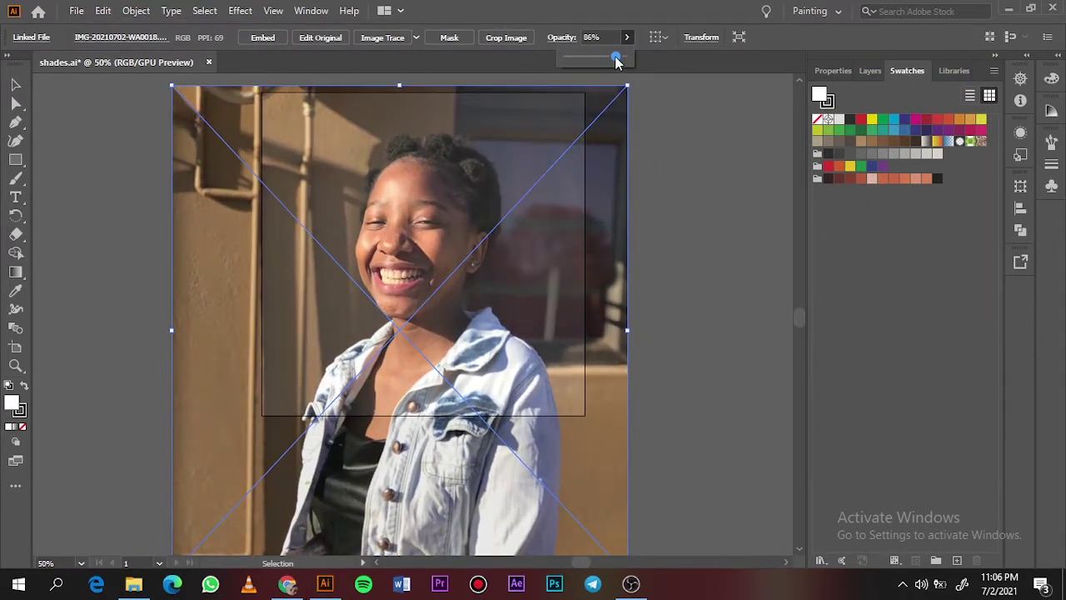
Step: Choose black as the drawing colour and try test paintbrush strokes beside the artboard
double_click(22, 409)
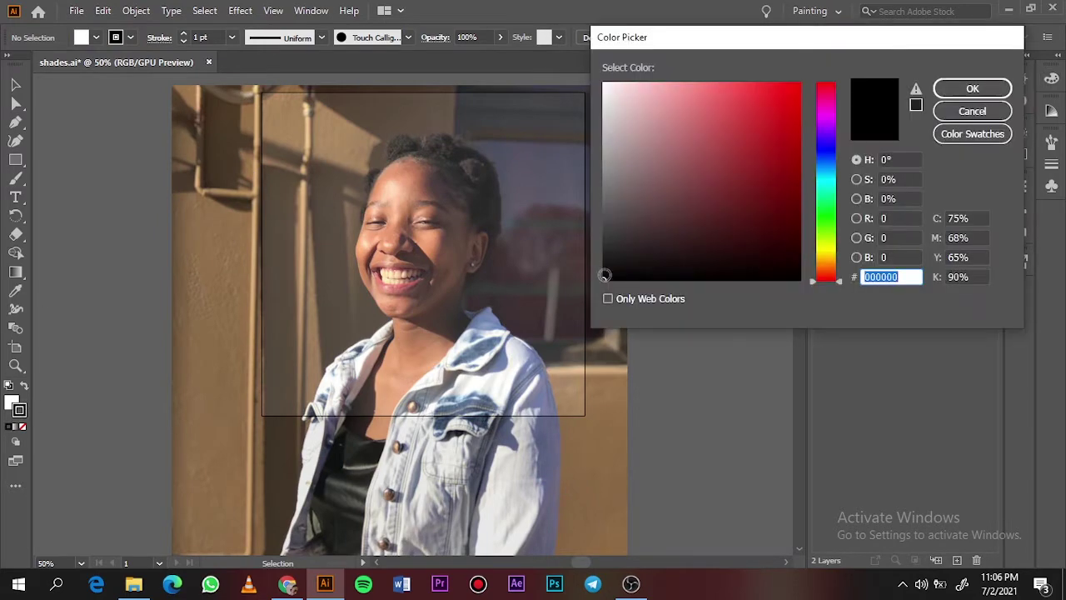
key(Return)
key(b)
drag(80, 213, 65, 299)
key(shift+x)
click(408, 36)
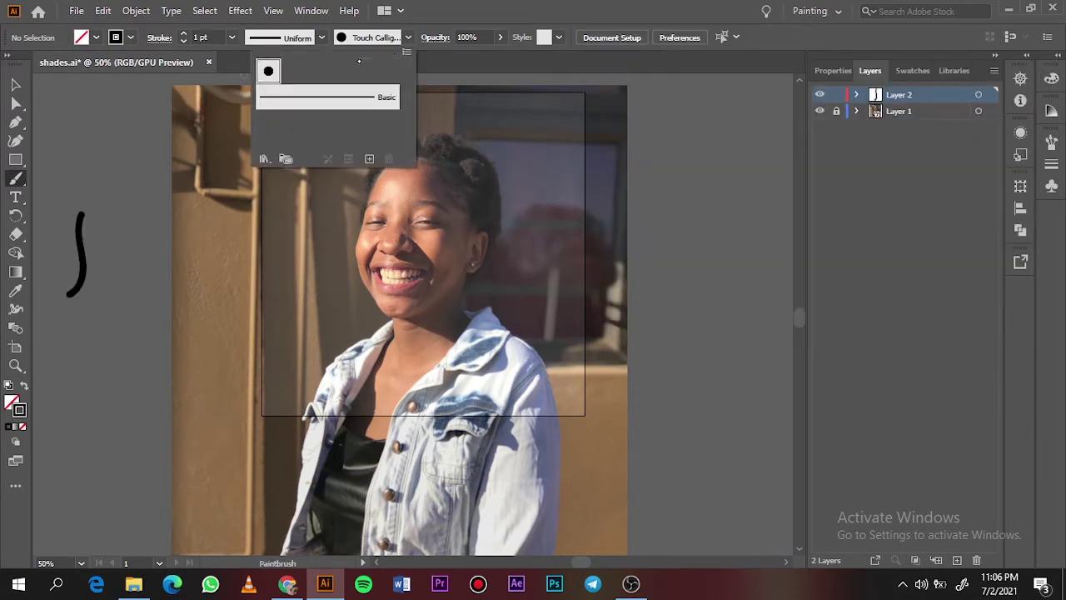
drag(129, 130, 83, 202)
Step: Make the calligraphic brush size respond to pen Pressure, then test a stroke
click(408, 36)
click(369, 159)
key(Return)
click(579, 385)
click(574, 440)
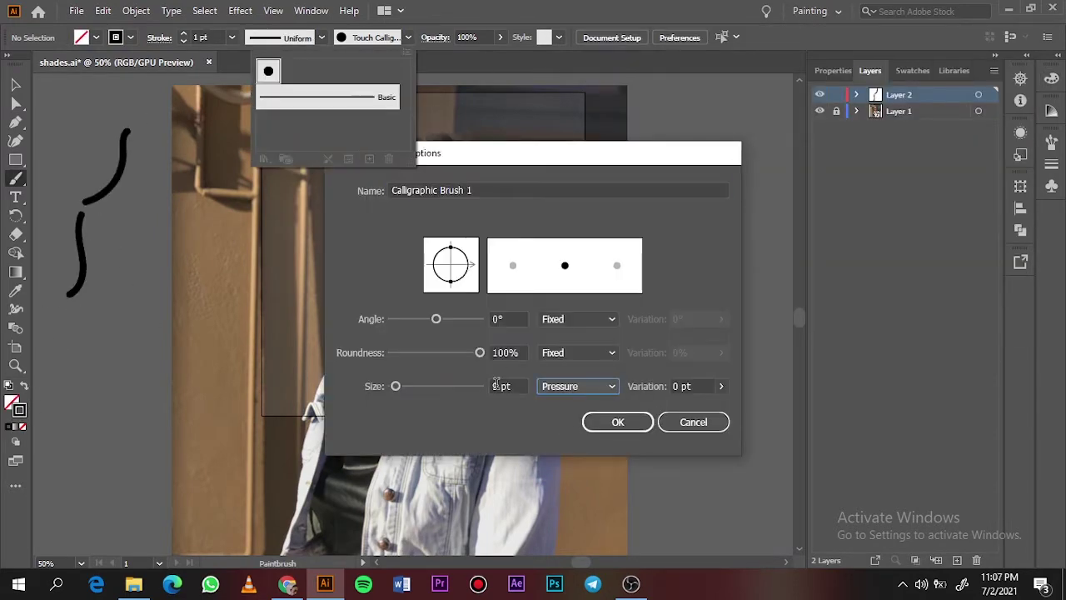
click(617, 421)
drag(98, 362, 136, 237)
Step: Zoomed in on the ear, trace its outer rim and the curve under the earlobe
scroll(399, 233, up, 3)
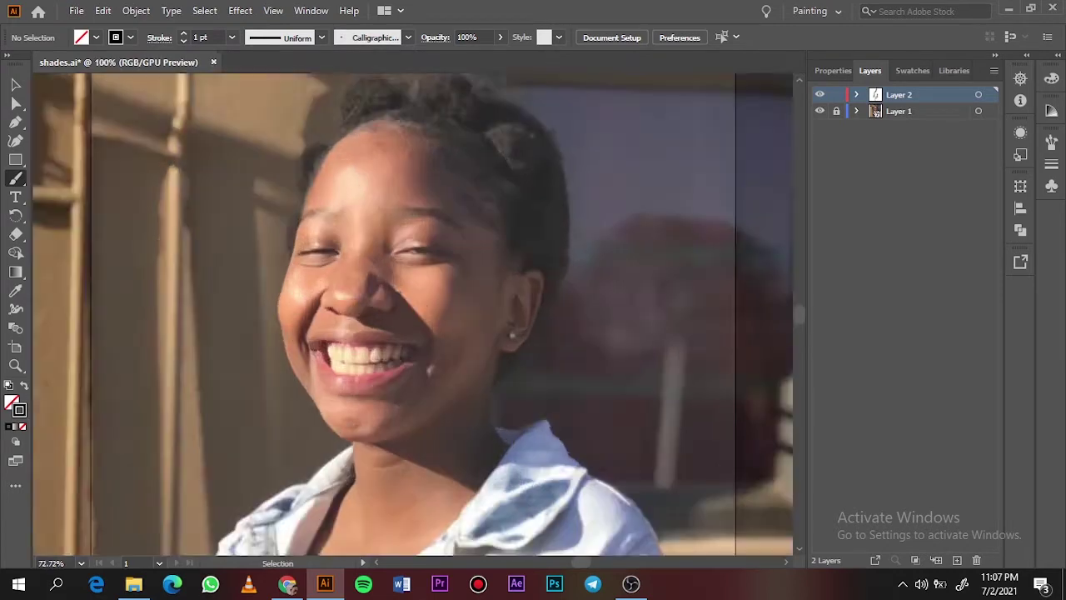
key(ctrl+z)
scroll(602, 304, up, 3)
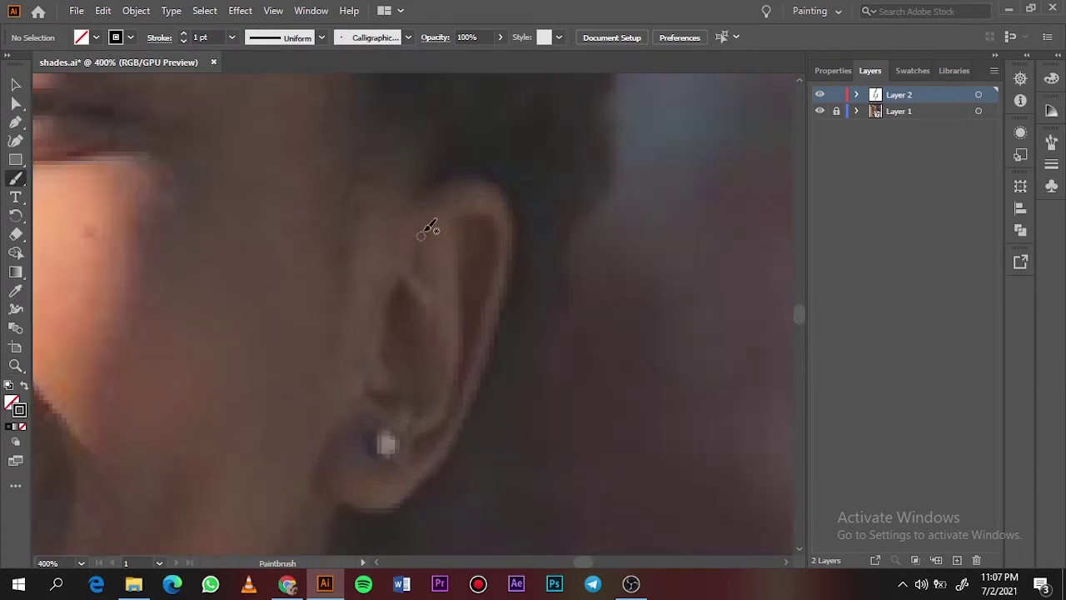
drag(409, 205, 491, 280)
key(ctrl+z)
mouse_move(341, 412)
mouse_down()
mouse_move(400, 510)
mouse_move(441, 458)
mouse_move(398, 188)
mouse_up()
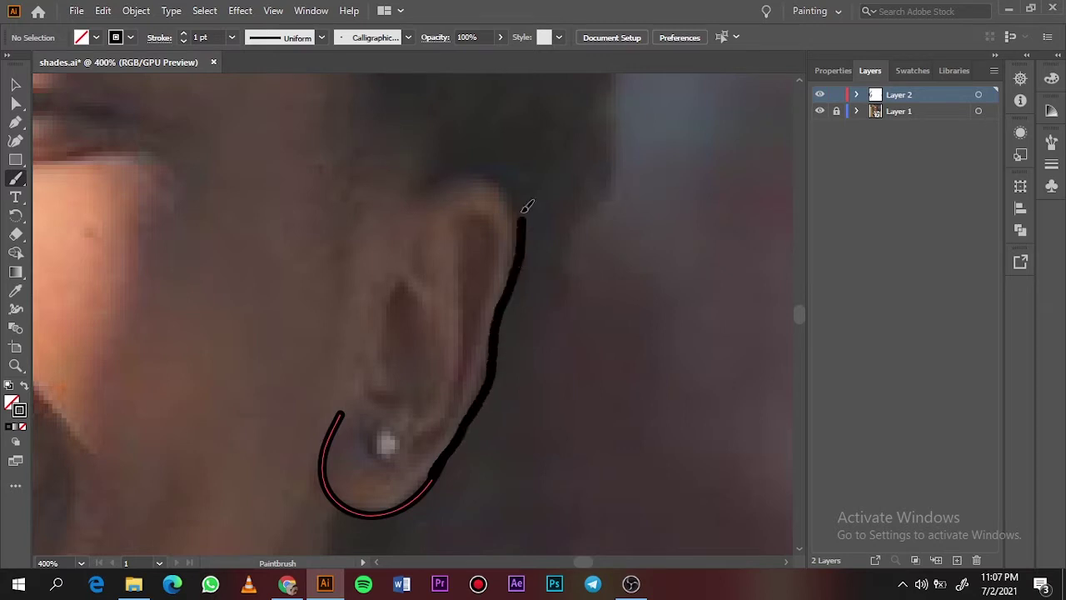
mouse_move(375, 356)
mouse_down()
mouse_move(464, 219)
mouse_move(413, 444)
mouse_up()
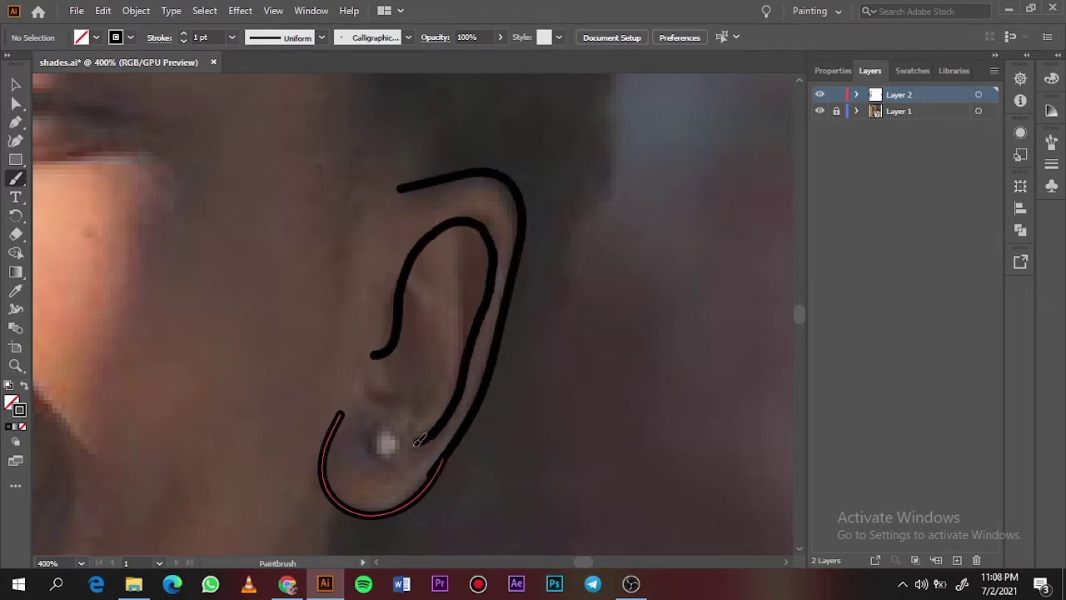
Step: Add the inner ear folds, the top detail and a circle around the earring
drag(462, 368, 477, 262)
drag(408, 408, 419, 302)
drag(423, 264, 452, 253)
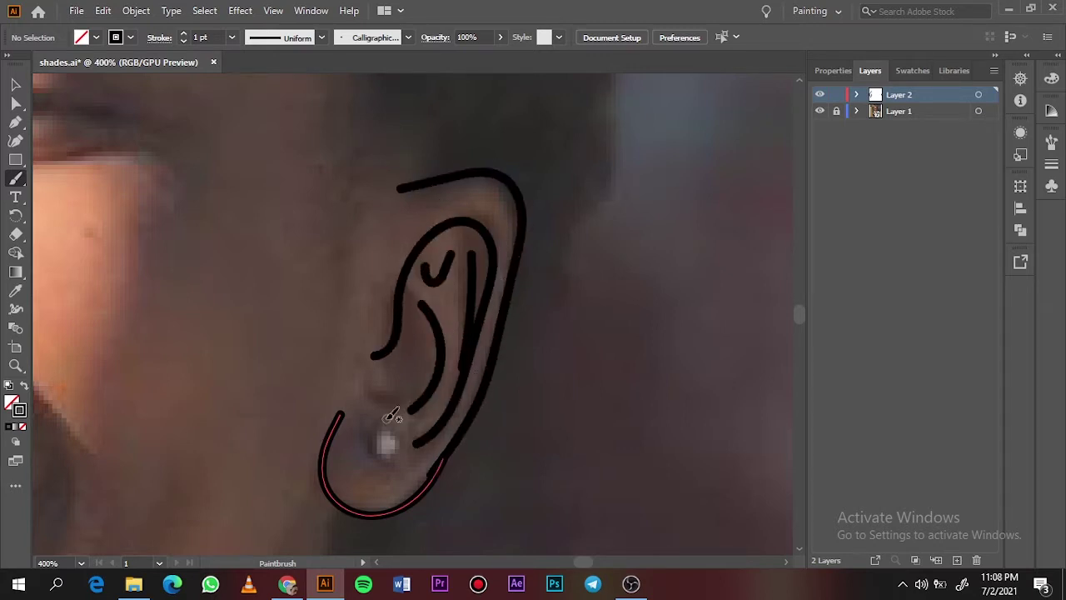
drag(398, 426, 404, 422)
key(ctrl+z)
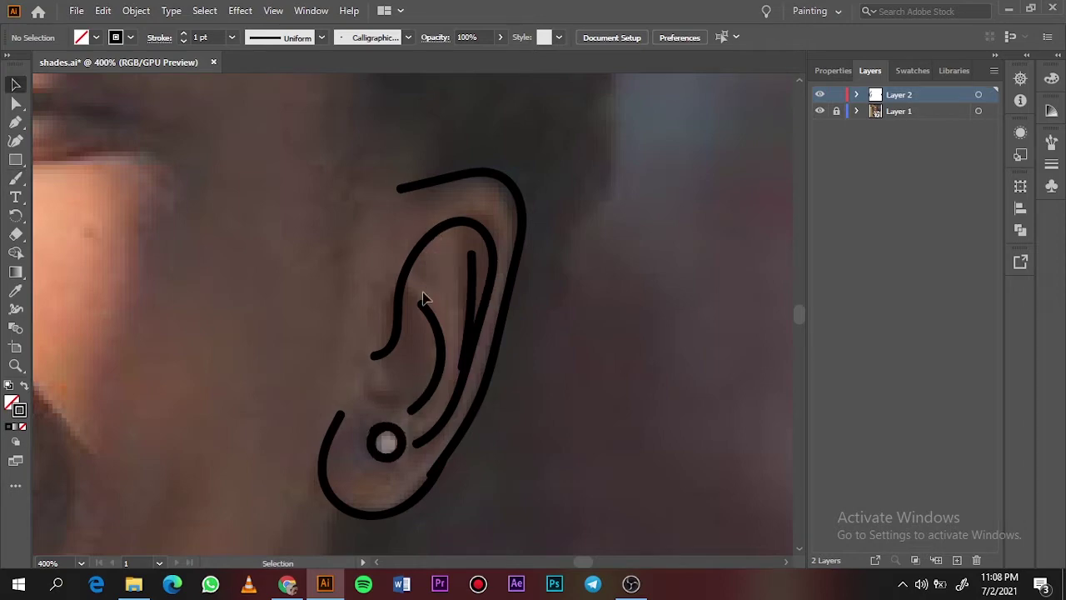
drag(433, 286, 450, 228)
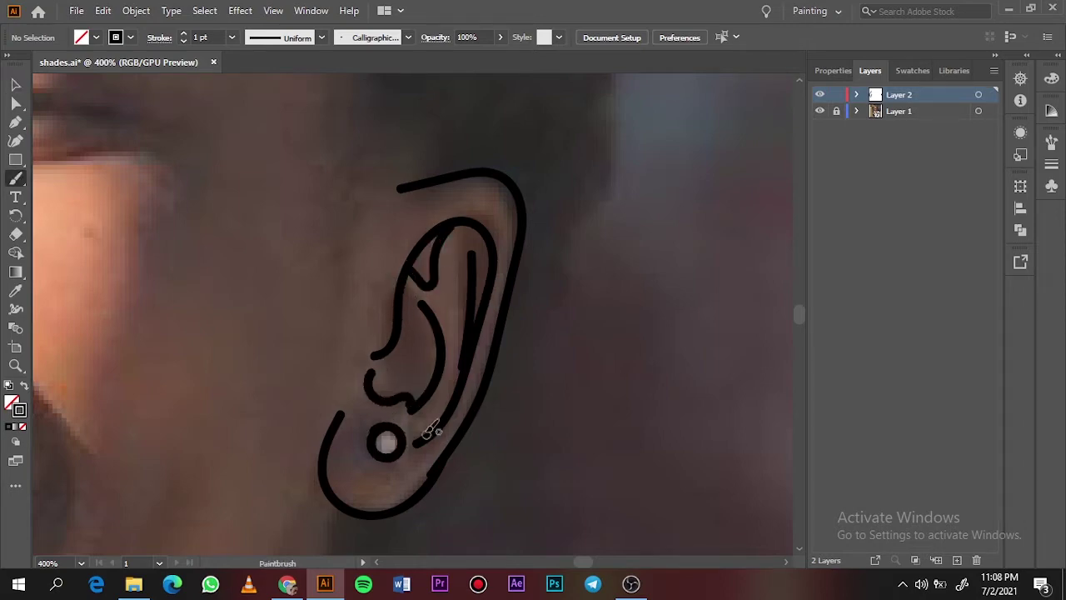
key(ctrl+0)
scroll(395, 411, up, 3)
scroll(395, 411, up, 2)
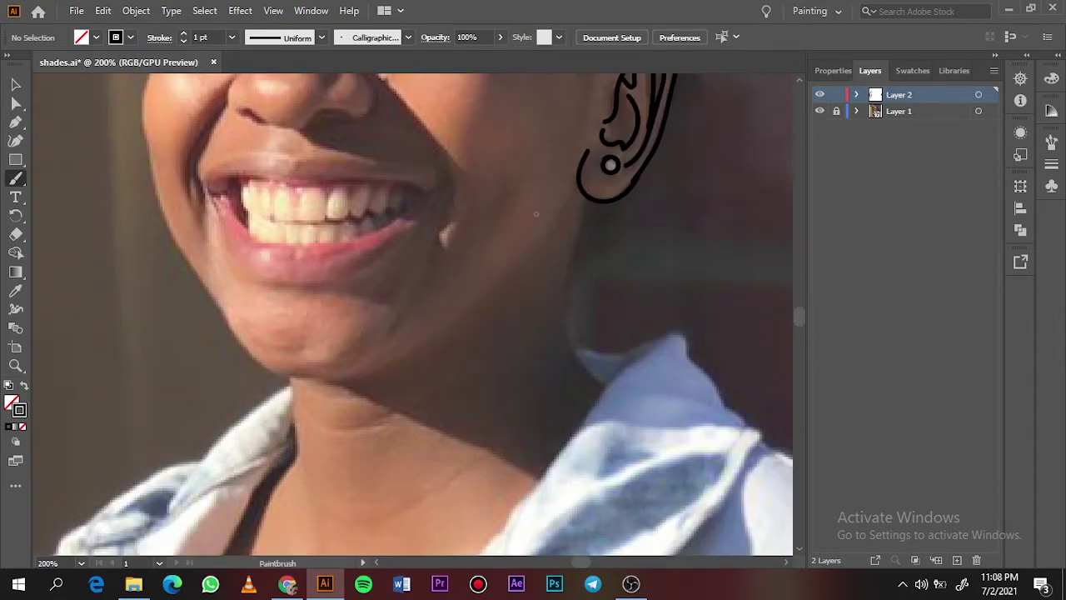
Step: Draw the neck line from beneath the ear down to the collar
drag(574, 235, 522, 406)
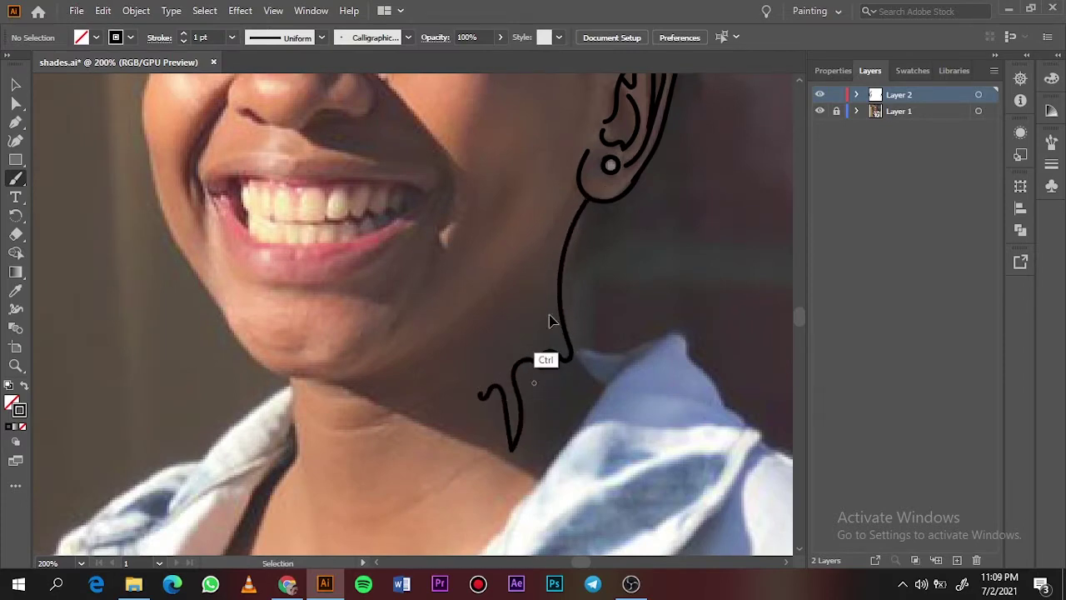
key(ctrl+z)
scroll(544, 361, down, 2)
scroll(464, 170, down, 1)
mouse_move(473, 104)
mouse_down()
mouse_move(445, 200)
mouse_move(398, 284)
mouse_move(262, 345)
mouse_up()
key(ctrl+z)
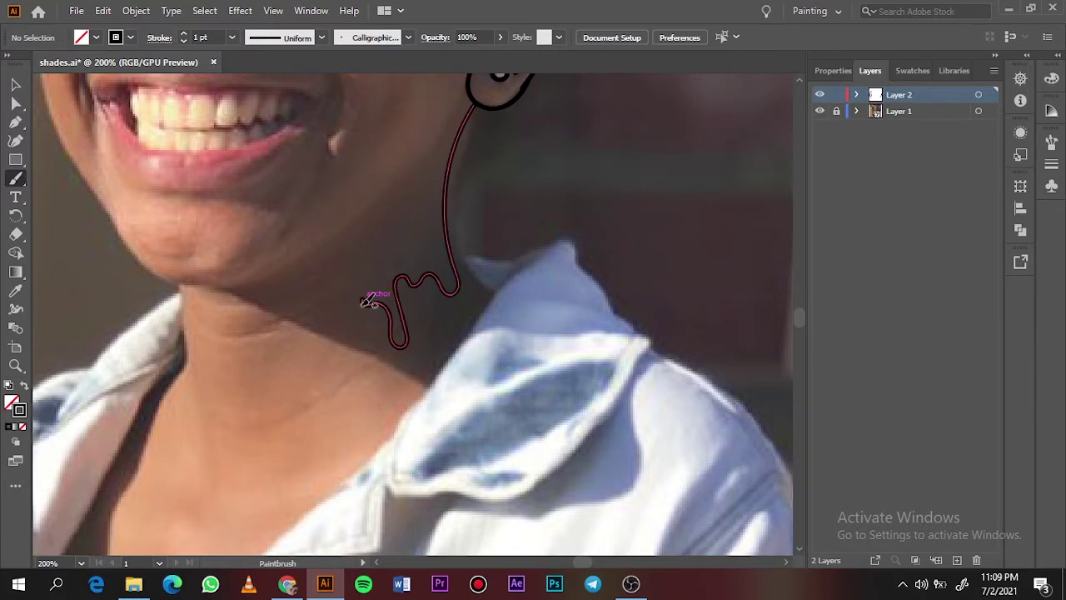
Step: Draw the wavy dripping stroke across the neckline, retrying until it fits
mouse_move(364, 295)
mouse_down()
mouse_move(271, 391)
mouse_move(219, 358)
mouse_up()
key(ctrl+z)
key(ctrl+equal)
mouse_move(553, 250)
mouse_down()
mouse_move(497, 375)
mouse_move(483, 297)
mouse_move(424, 328)
mouse_move(353, 312)
mouse_move(292, 333)
mouse_up()
key(ctrl+z)
key(ctrl+z)
mouse_move(487, 290)
mouse_down()
mouse_move(480, 316)
mouse_move(381, 362)
mouse_move(293, 241)
mouse_move(293, 358)
mouse_move(381, 333)
mouse_move(398, 302)
mouse_up()
key(ctrl+z)
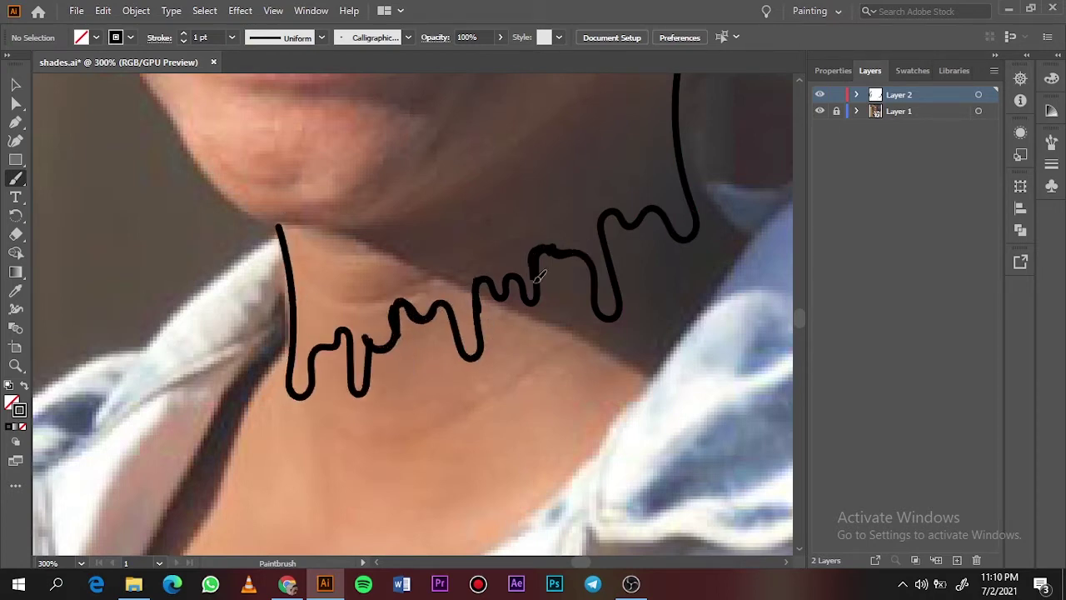
key(ctrl+0)
key(ctrl+plus)
key(ctrl+plus)
key(ctrl+plus)
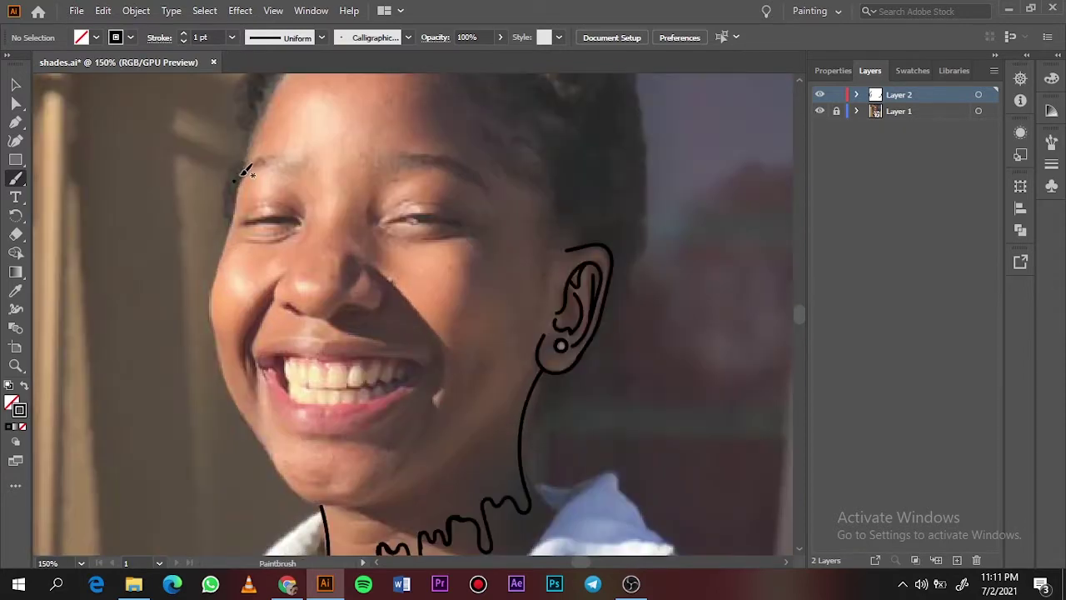
Step: Stroke the left cheek and jawline to the chin, then redraw the lower jaw zoomed in
drag(211, 294, 226, 361)
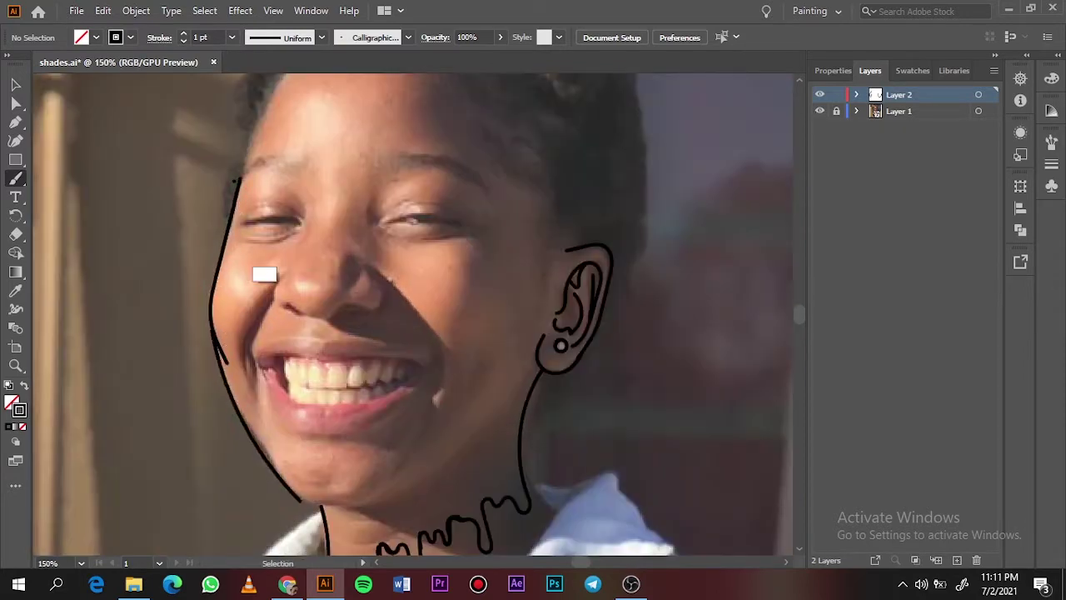
key(ctrl+z)
key(ctrl+z)
key(ctrl+plus)
key(ctrl+plus)
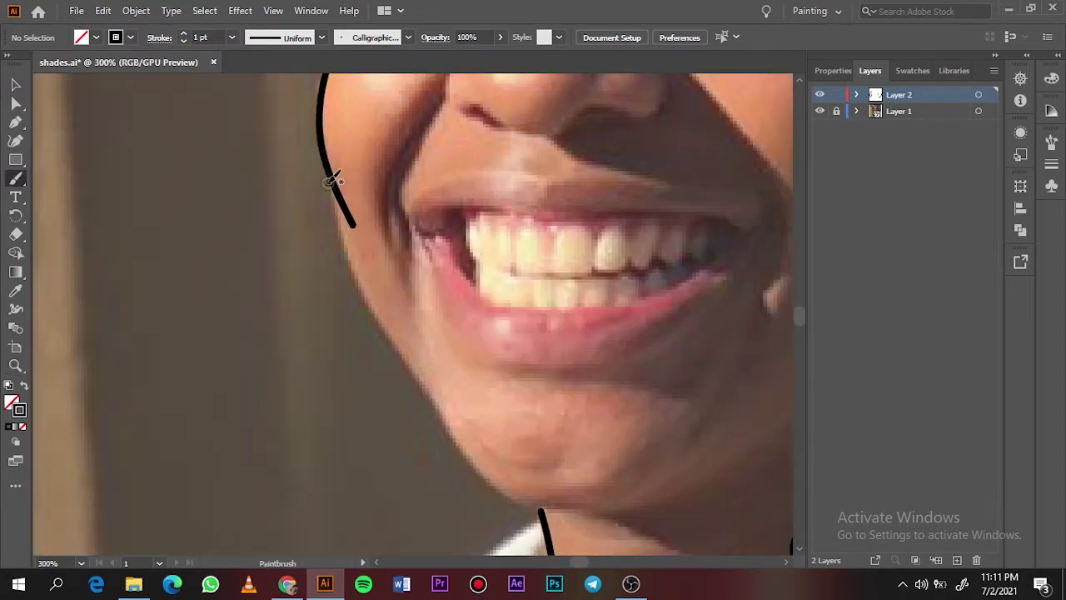
mouse_move(325, 150)
mouse_down()
mouse_move(352, 261)
mouse_move(421, 376)
mouse_move(488, 476)
mouse_move(559, 500)
mouse_up()
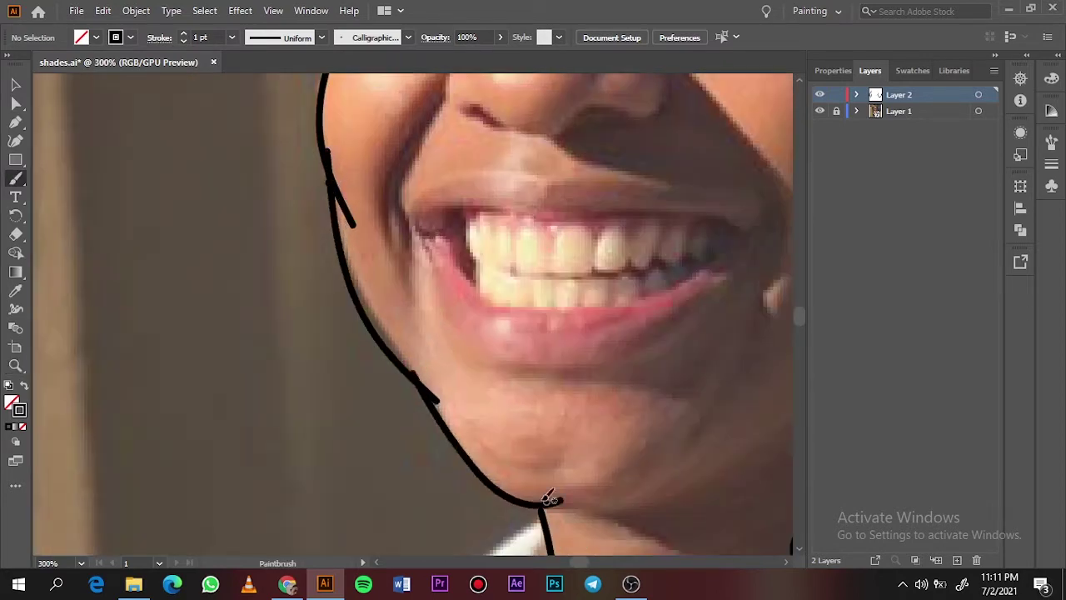
drag(416, 366, 449, 433)
key(ctrl+plus)
key(ctrl+plus)
drag(296, 218, 416, 359)
drag(350, 297, 488, 482)
Step: Select the jawline stroke, zoomed in close on the jaw joint
key(v)
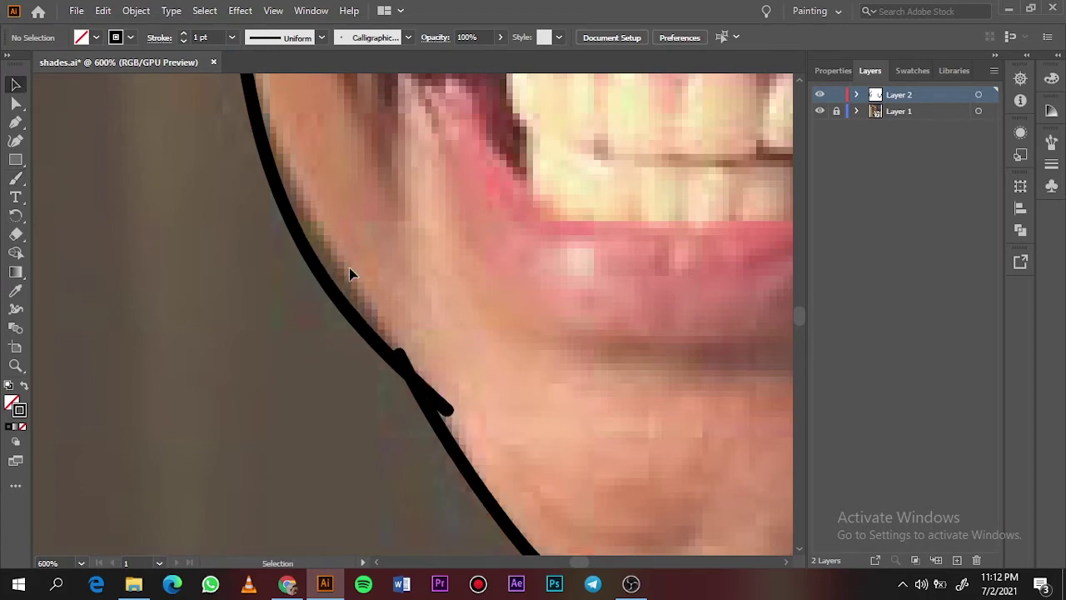
click(342, 270)
click(135, 10)
click(217, 207)
key(ctrl+z)
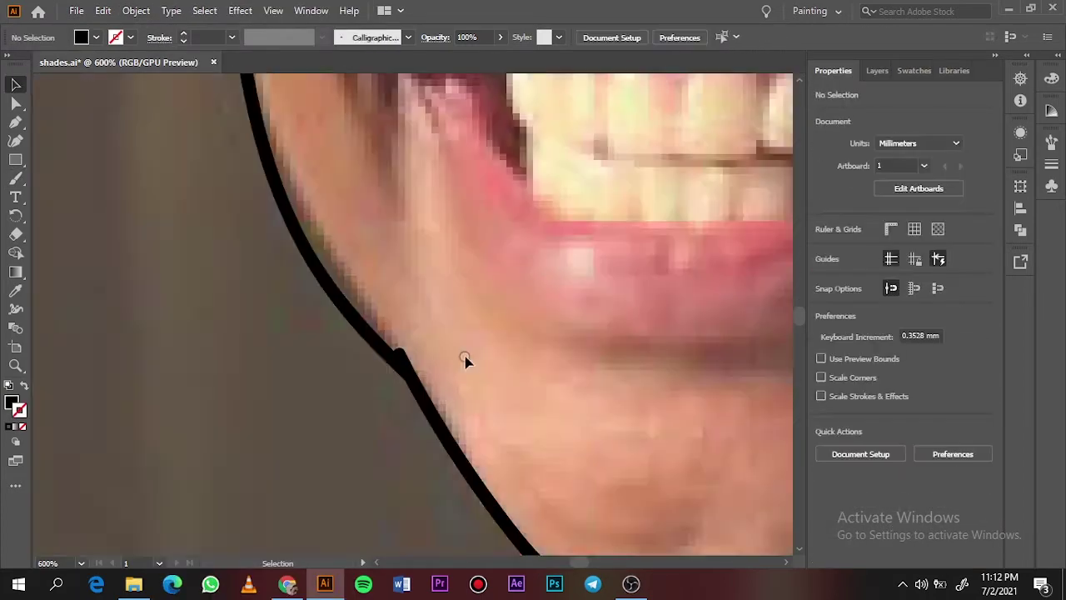
key(ctrl+0)
key(z)
click(414, 327)
key(ctrl+plus)
key(ctrl+plus)
key(ctrl+plus)
key(v)
Step: Expand the jaw stroke's appearance into a filled shape, then deselect and fit the artboard
click(136, 10)
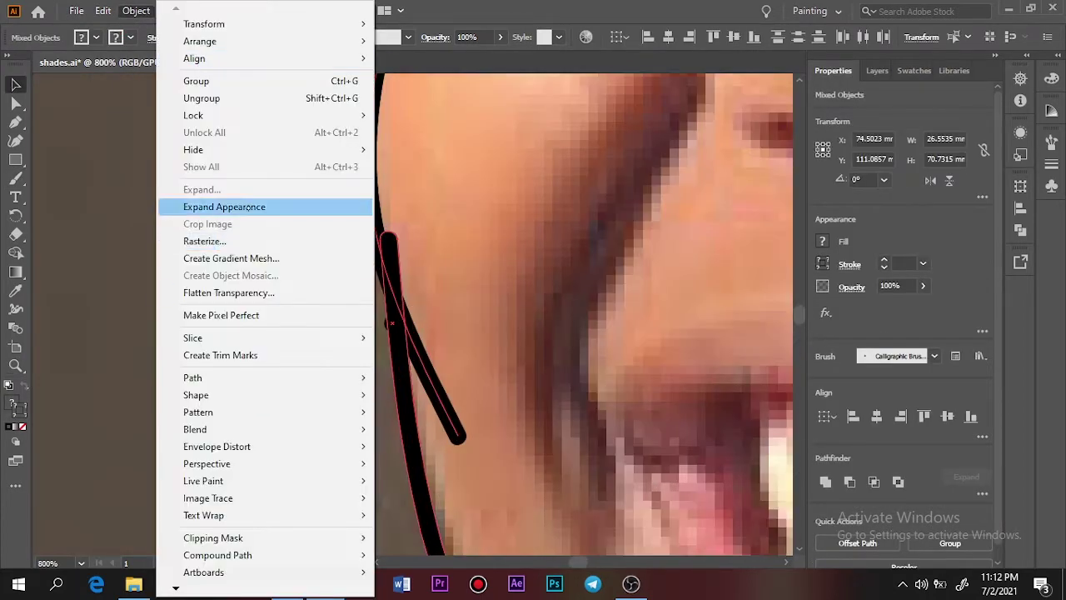
click(215, 205)
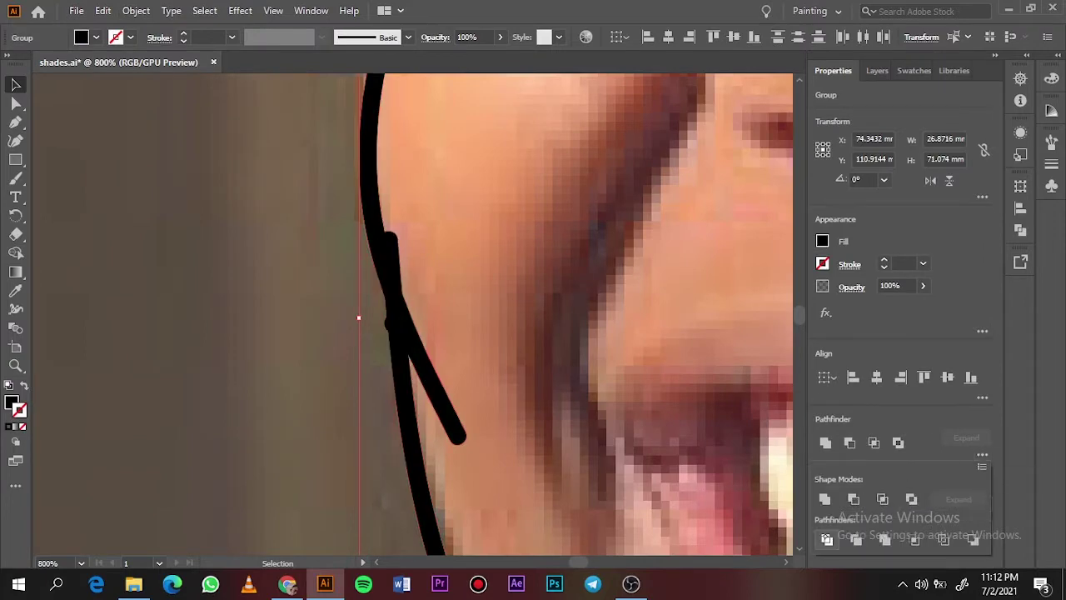
double_click(392, 331)
click(397, 238)
key(ctrl+shift+a)
key(ctrl+0)
key(Escape)
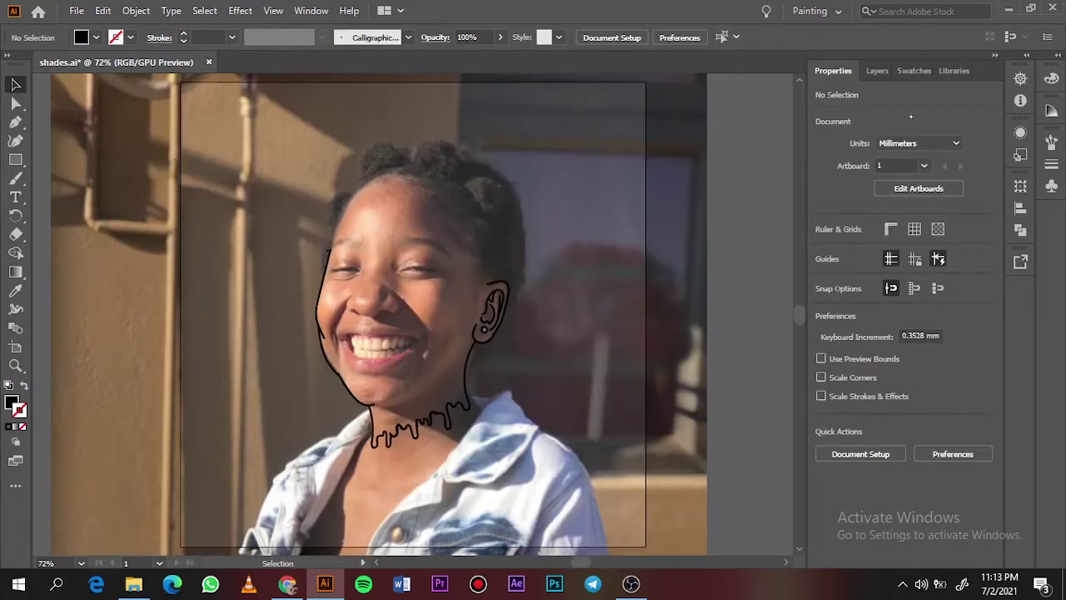
key(F7)
Step: Draw black shapes at the upper teeth edge, the mouth corner and under the nose
key(z)
drag(433, 258, 361, 341)
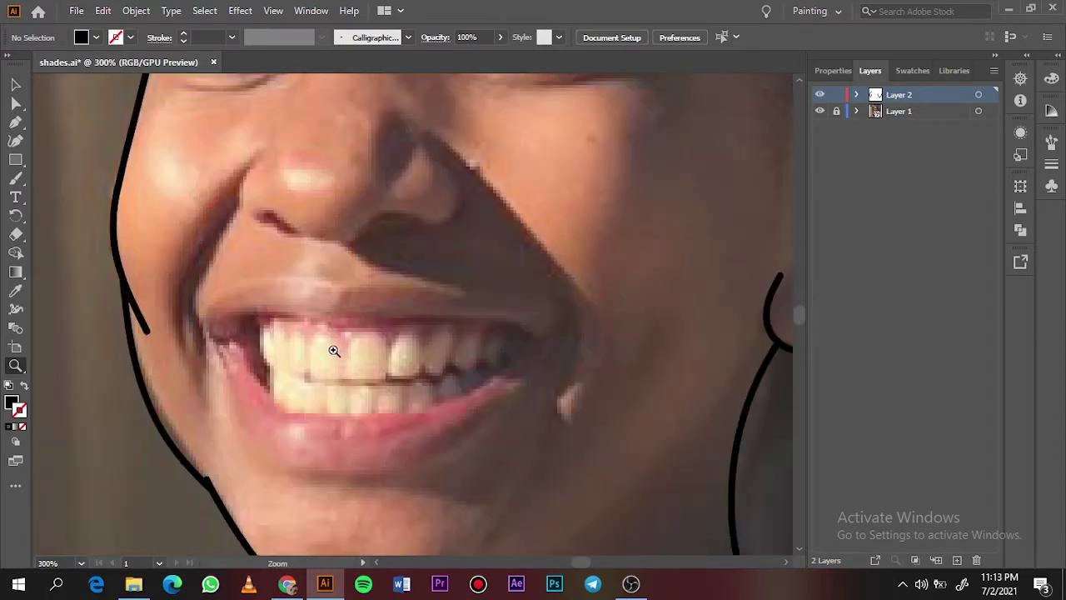
key(n)
drag(279, 368, 261, 320)
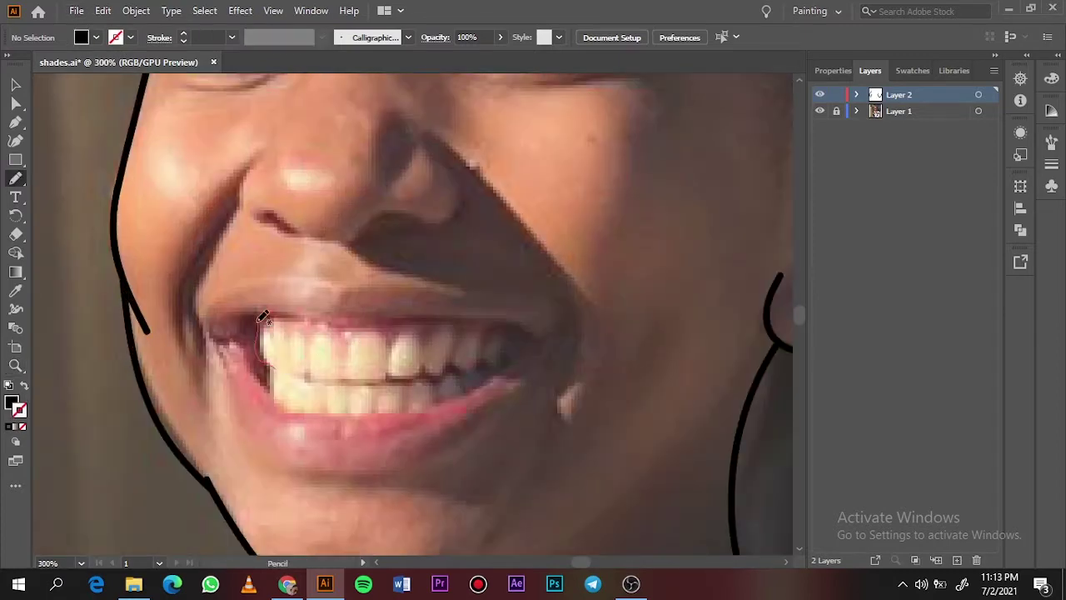
drag(261, 374, 260, 343)
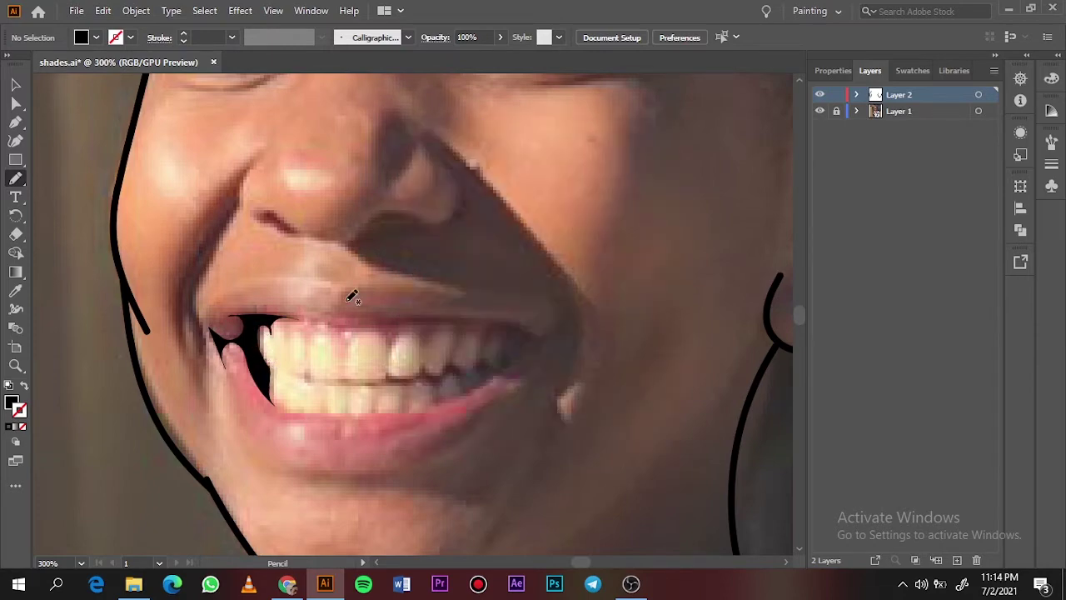
drag(279, 225, 329, 240)
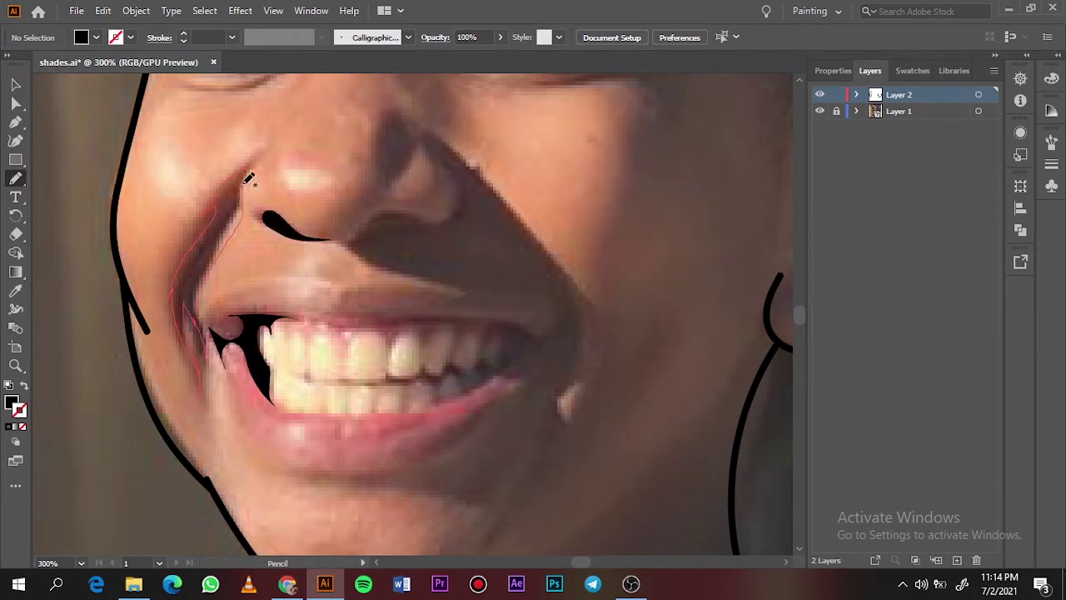
drag(248, 177, 249, 178)
key(ctrl+z)
Step: Fill the black gaps along the lower teeth to the last gap, then fit the artboard
drag(482, 367, 490, 365)
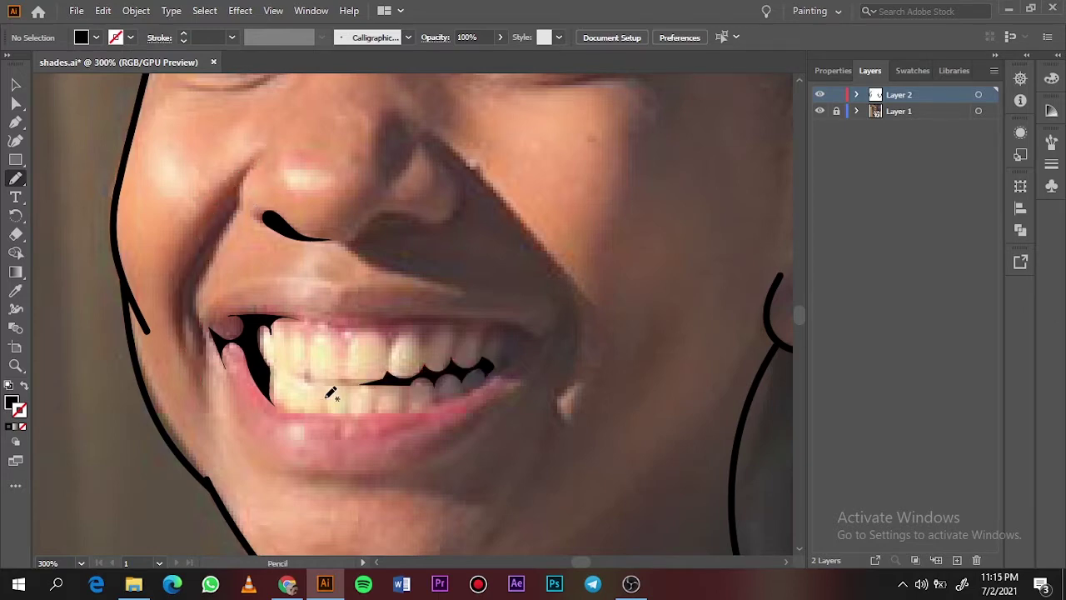
drag(373, 378, 380, 381)
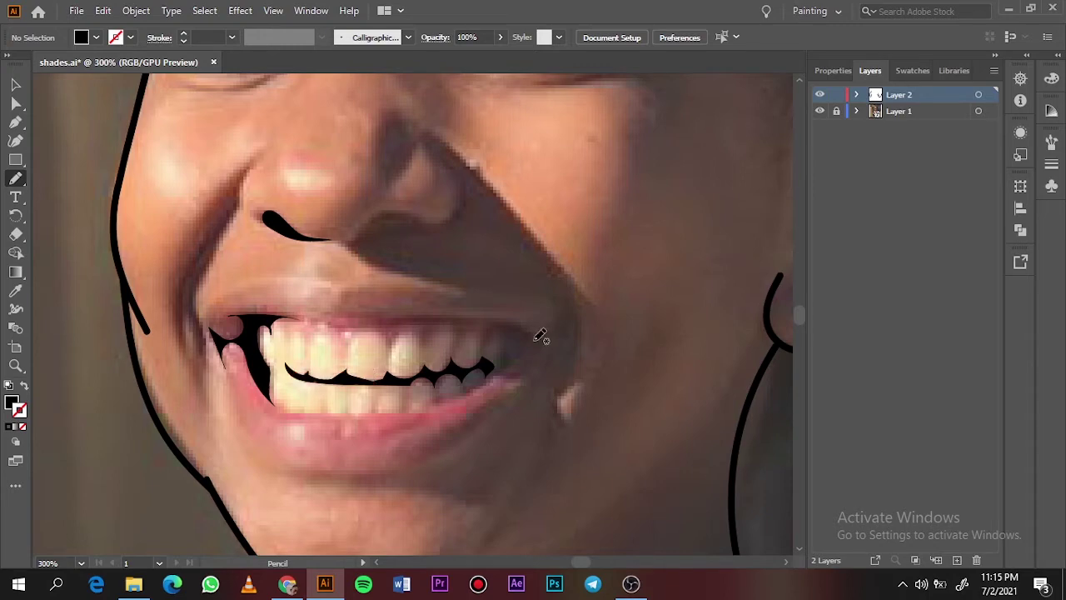
scroll(497, 368, up, 1)
scroll(500, 352, up, 1)
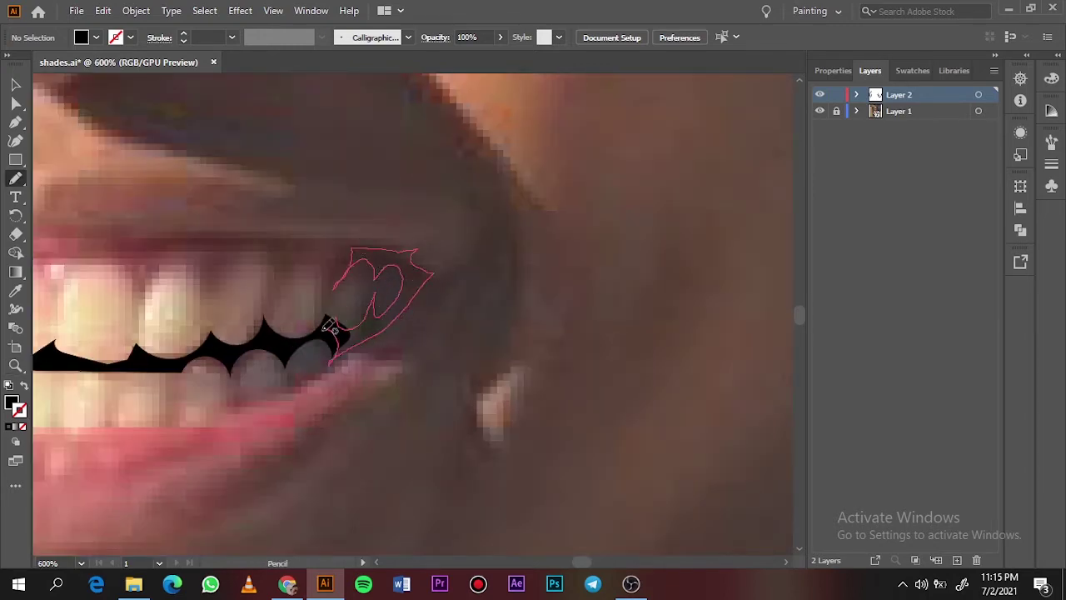
drag(332, 327, 333, 329)
key(ctrl+0)
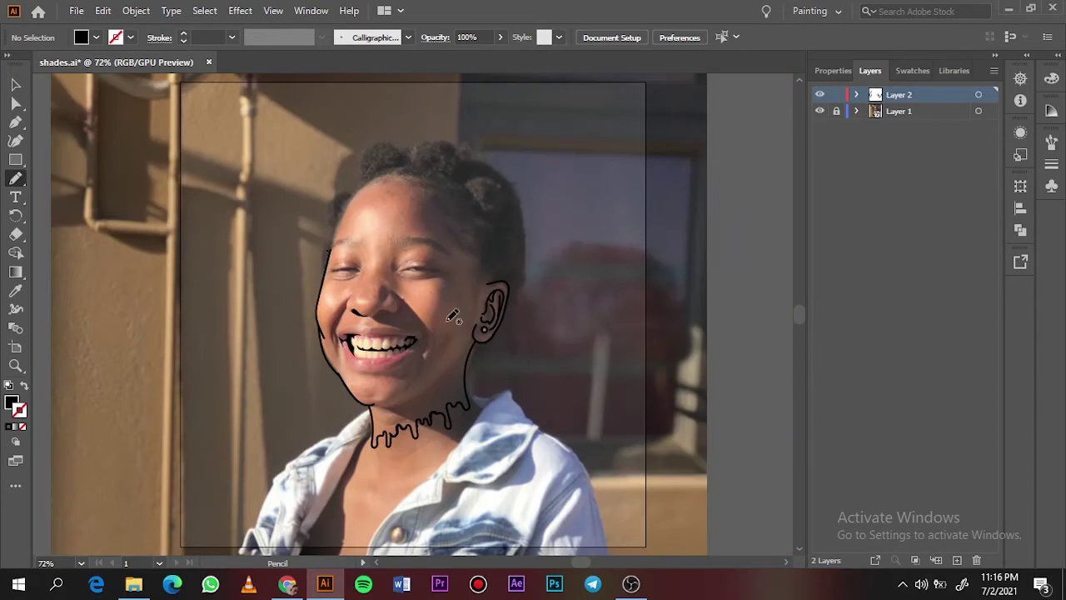
scroll(452, 317, up, 4)
scroll(811, 304, down, 3)
Step: Trace the lower and upper lip outlines from corner to corner
scroll(583, 564, left, 3)
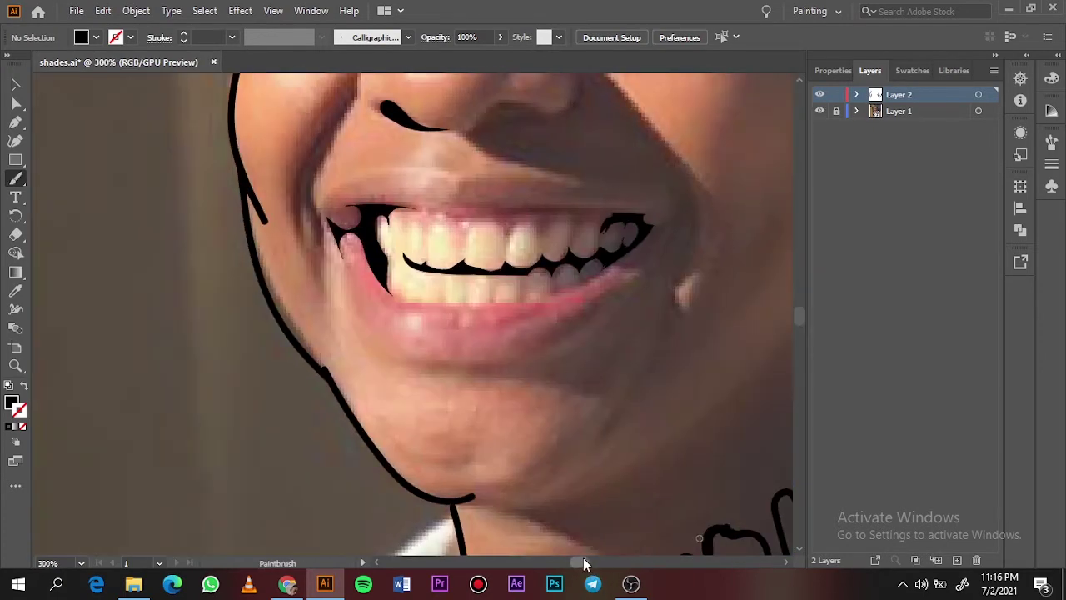
drag(620, 258, 343, 214)
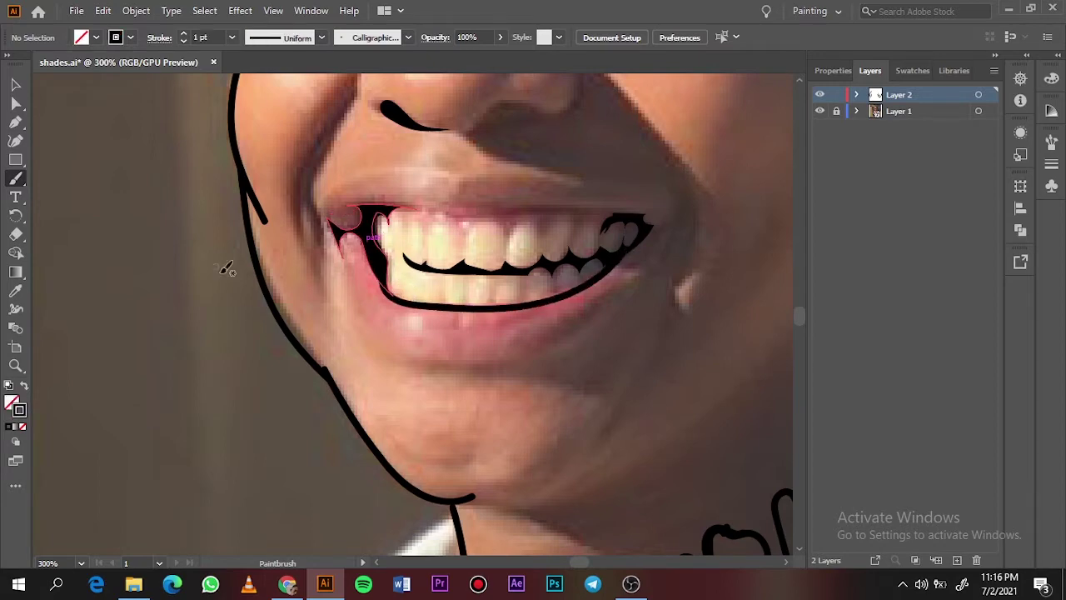
ctrl+click(296, 329)
mouse_move(605, 212)
mouse_down()
mouse_move(348, 208)
mouse_move(558, 344)
mouse_move(678, 219)
mouse_move(333, 183)
mouse_move(327, 218)
mouse_up()
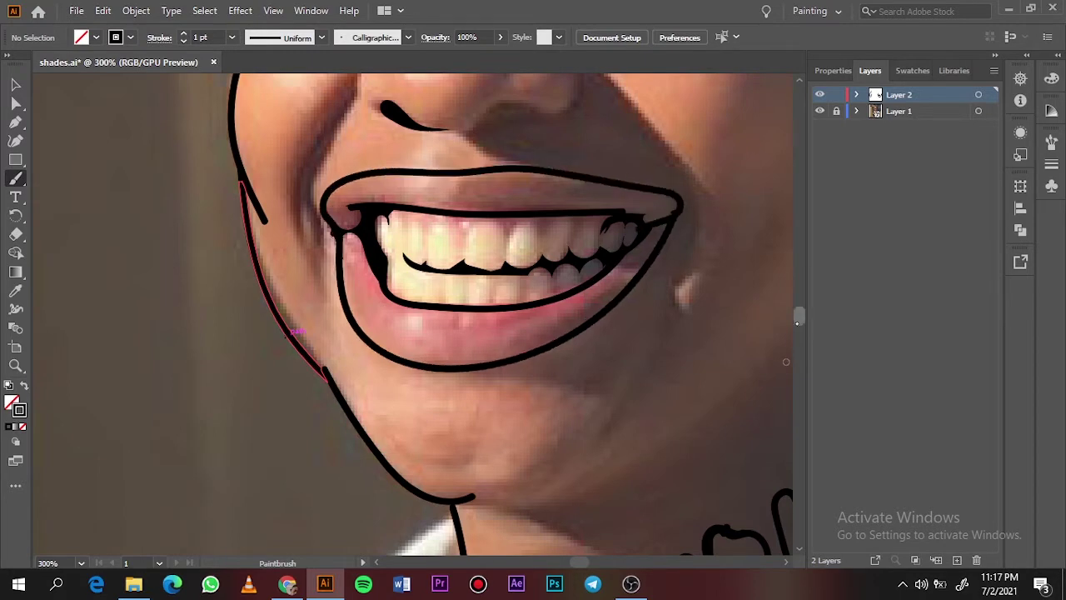
Step: Add the nose wing curve and the smile line, then hide the photo to check
scroll(755, 325, up, 3)
drag(381, 141, 399, 218)
mouse_move(354, 183)
mouse_down()
mouse_move(301, 343)
mouse_move(325, 406)
mouse_up()
key(ctrl+0)
click(820, 112)
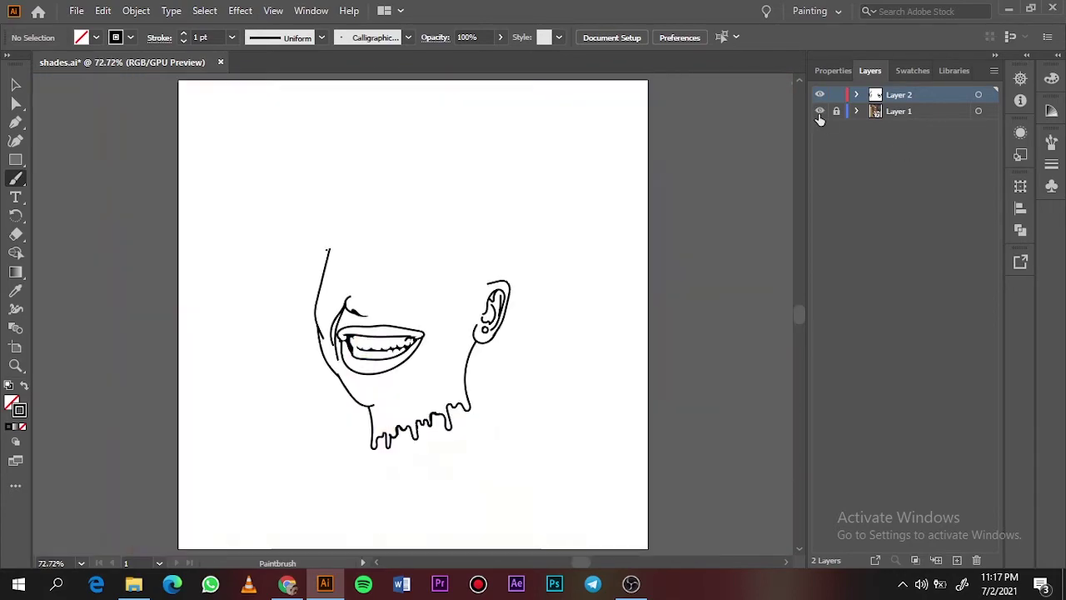
scroll(412, 314, left, 3)
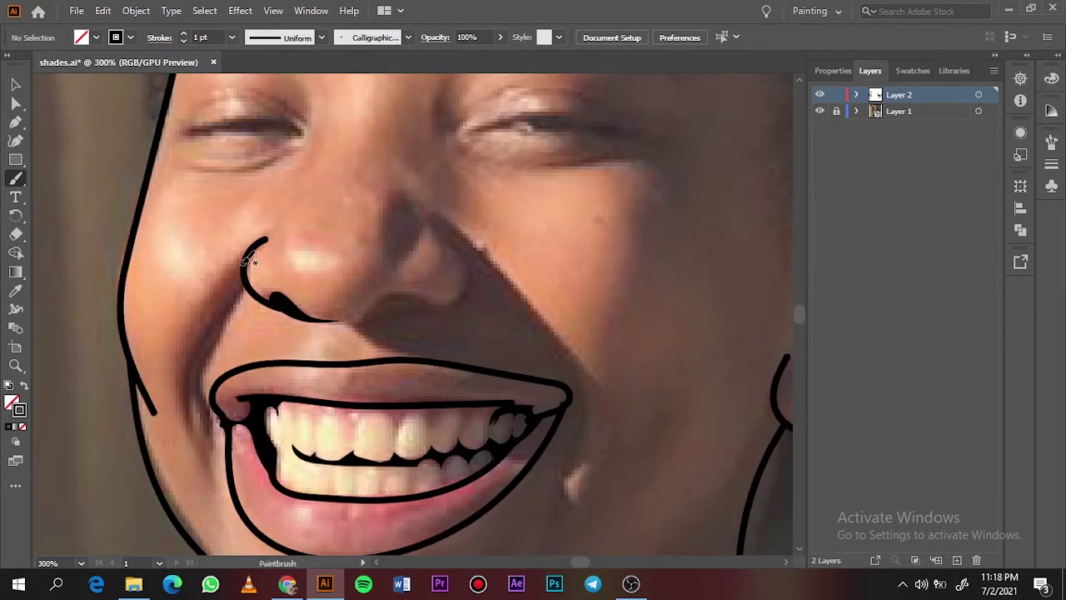
Step: Redraw the nostril stroke, add a second smile line and the right nostril curl
mouse_move(215, 350)
mouse_down()
mouse_move(248, 272)
mouse_move(190, 366)
mouse_up()
drag(433, 219, 457, 240)
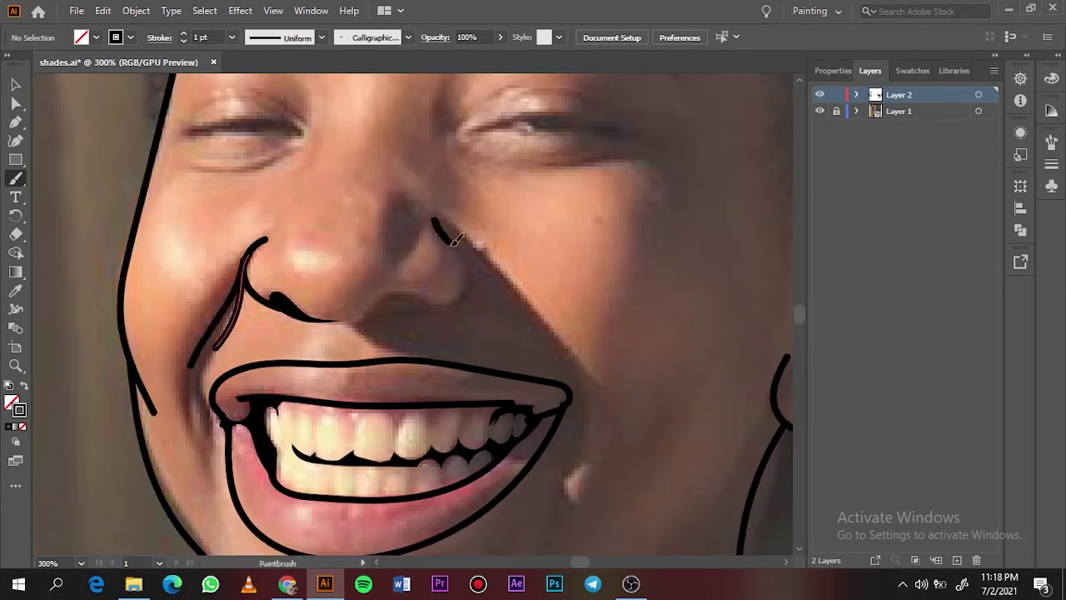
drag(398, 309, 356, 315)
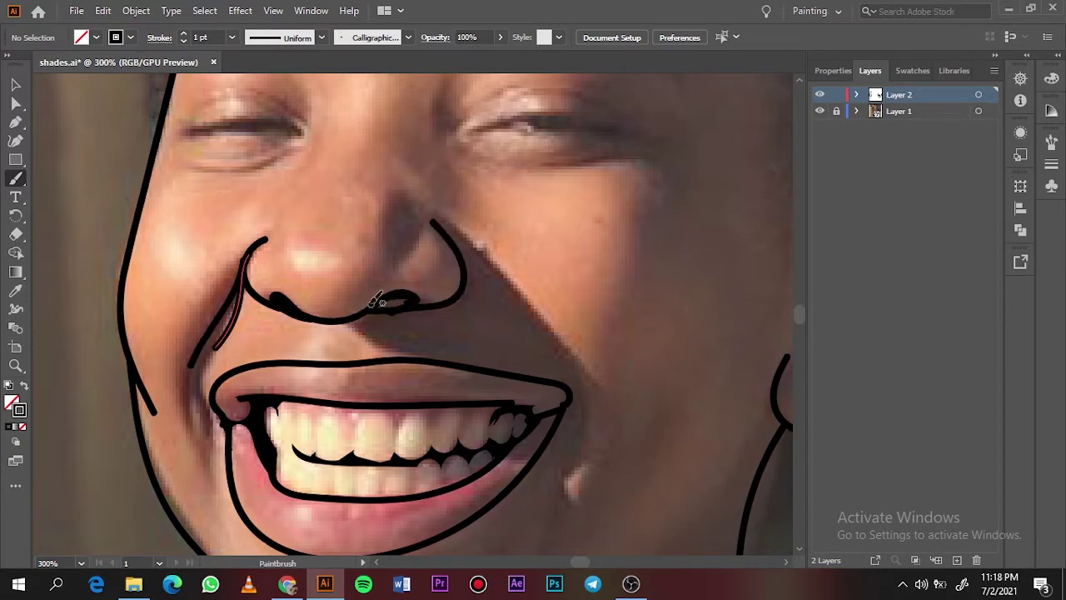
scroll(468, 349, up, 2)
scroll(469, 350, up, 5)
Step: Draw the upper eyelid line and the closed left eye outline, redoing a bad stroke
mouse_move(476, 419)
mouse_down()
mouse_move(612, 423)
mouse_move(491, 393)
mouse_up()
key(ctrl+z)
key(ctrl+z)
key(ctrl+equal)
mouse_move(300, 327)
mouse_down()
mouse_move(509, 333)
mouse_move(330, 329)
mouse_up()
drag(582, 562, 579, 562)
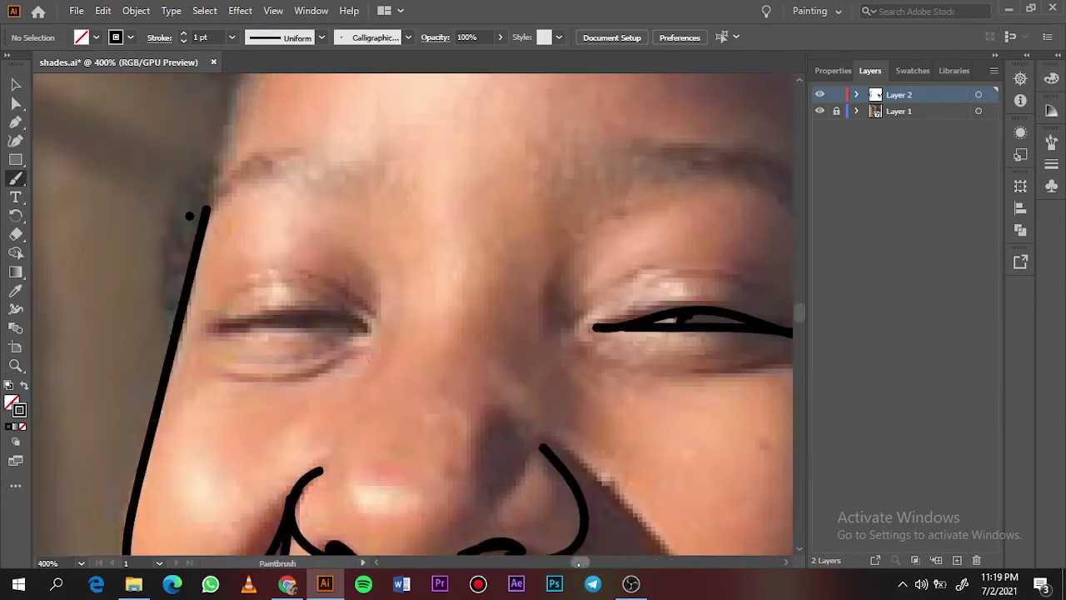
mouse_move(367, 328)
mouse_down()
mouse_move(204, 326)
mouse_move(367, 326)
mouse_up()
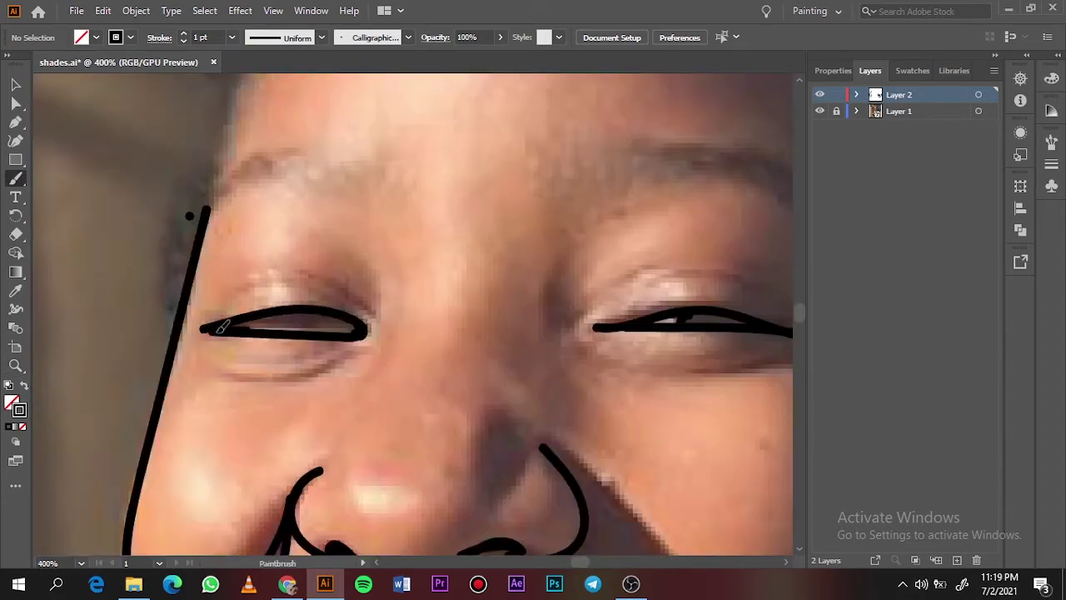
Step: At 0.5 pt stroke weight, draw thin arcs above, around and below both eyes
click(232, 37)
click(254, 71)
mouse_move(283, 267)
mouse_down()
mouse_move(374, 316)
mouse_move(227, 301)
mouse_up()
drag(225, 371, 371, 348)
drag(271, 367, 325, 357)
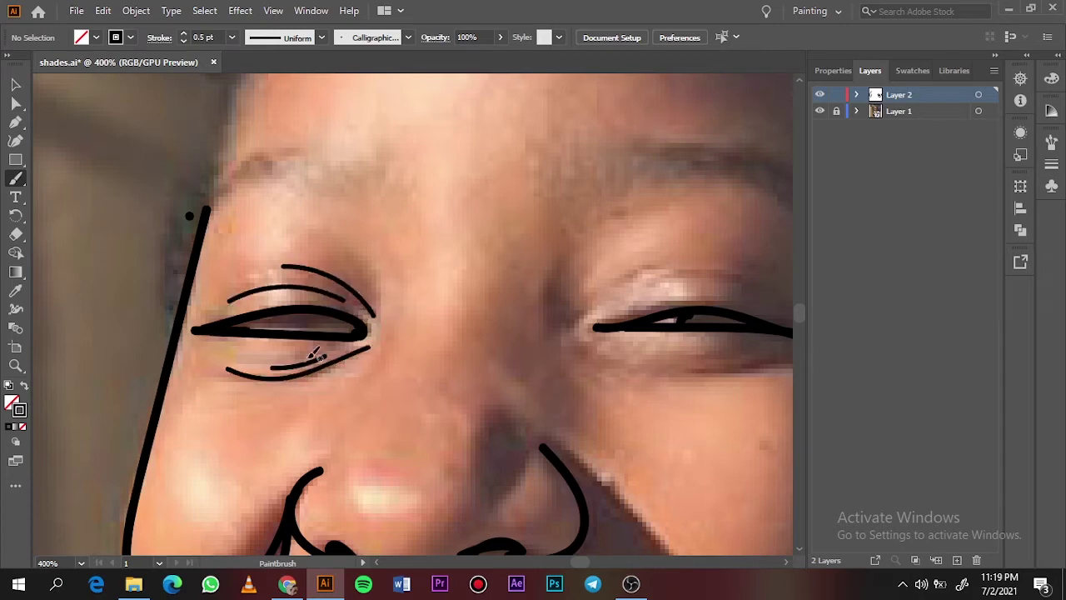
drag(580, 562, 582, 562)
mouse_move(278, 332)
mouse_down()
mouse_move(337, 281)
mouse_move(462, 288)
mouse_up()
drag(435, 295, 520, 333)
drag(303, 358, 488, 362)
drag(366, 369, 524, 350)
Step: Draw the eyebrows with thin hair-like strokes, zoomed in on the face
key(ctrl+0)
click(819, 111)
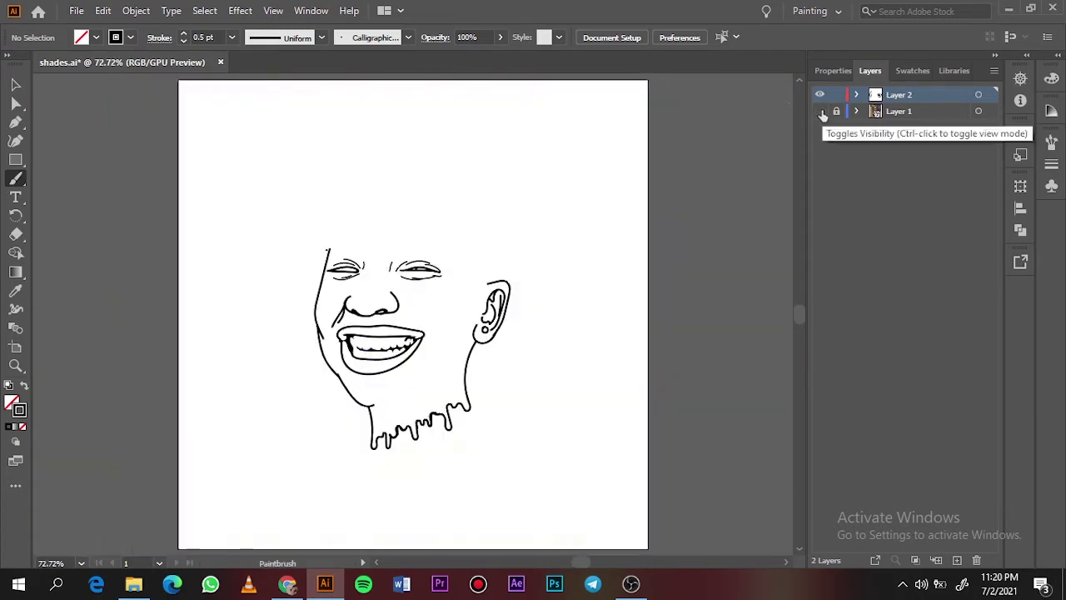
key(ctrl+equal)
key(ctrl+equal)
key(ctrl+equal)
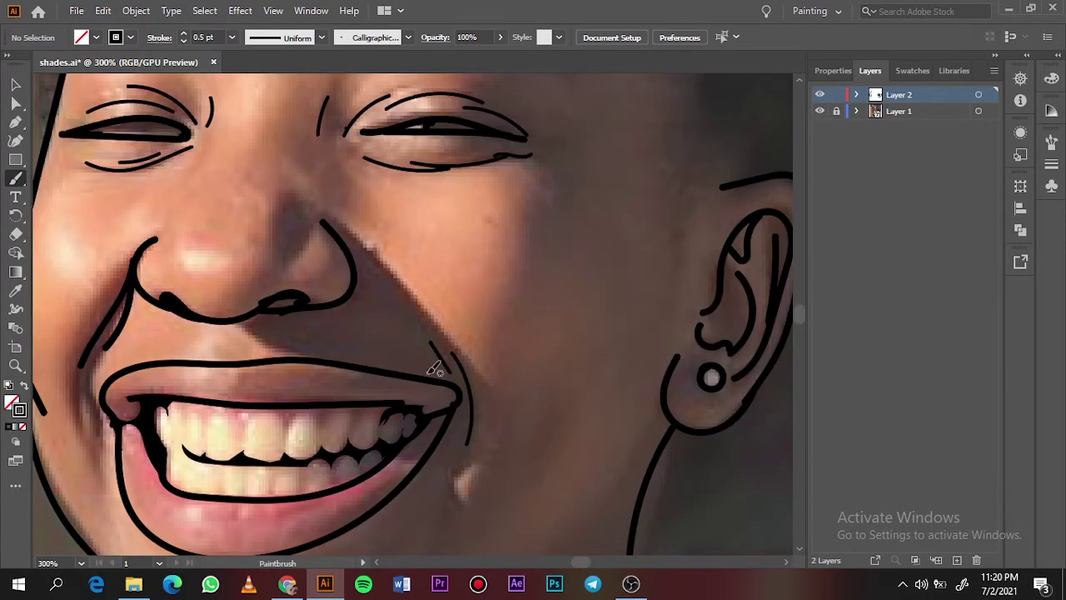
scroll(649, 316, up, 5)
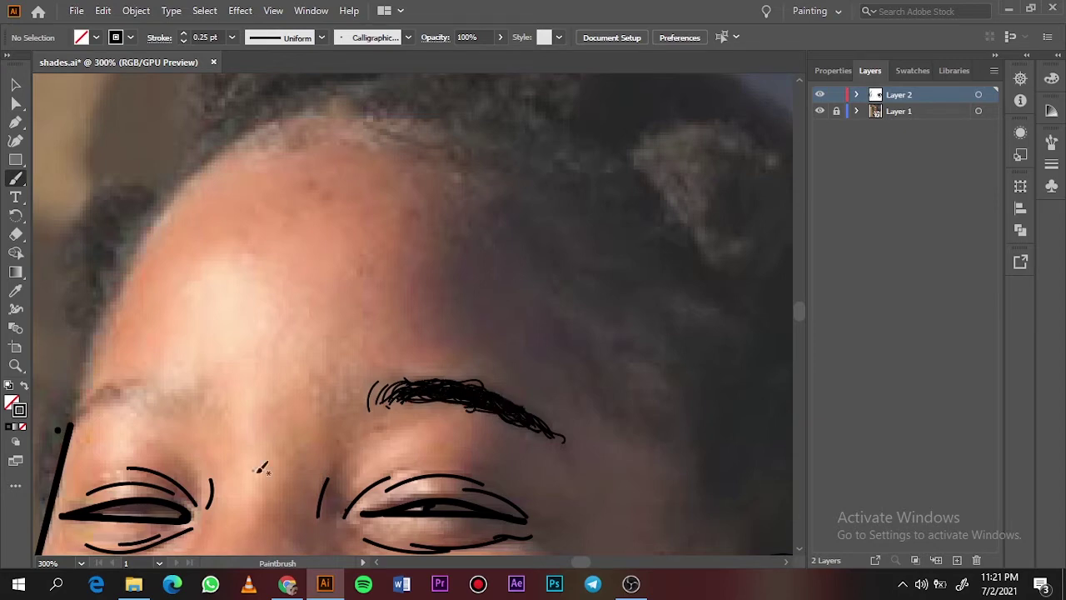
scroll(260, 469, left, 5)
scroll(384, 389, right, 2)
drag(384, 389, 408, 406)
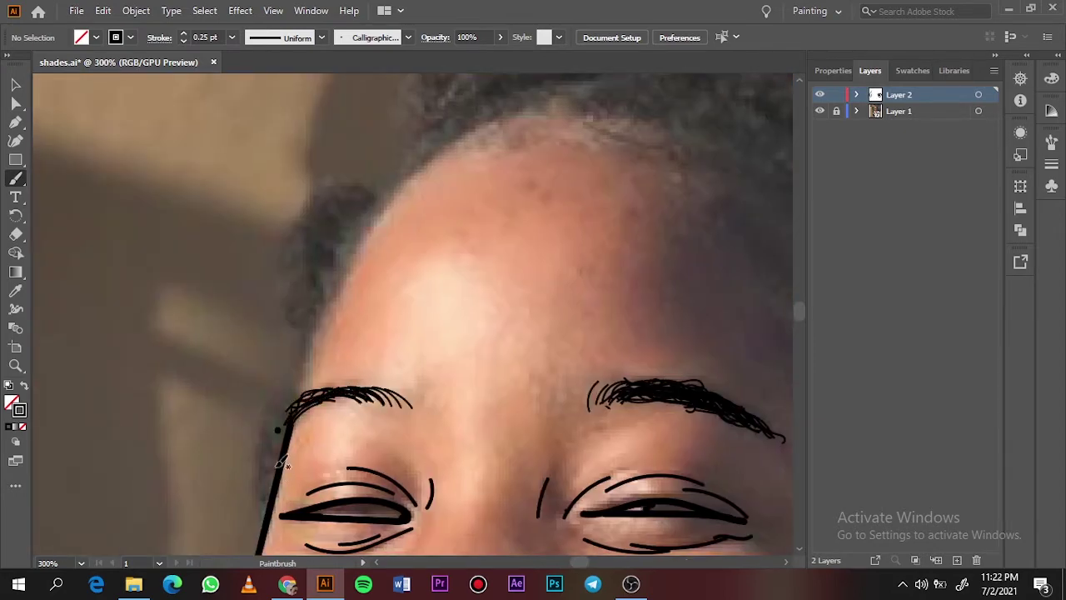
Step: Draw a black-filled hairline at the left temple with the Pencil
key(n)
key(shift+x)
drag(366, 498, 383, 503)
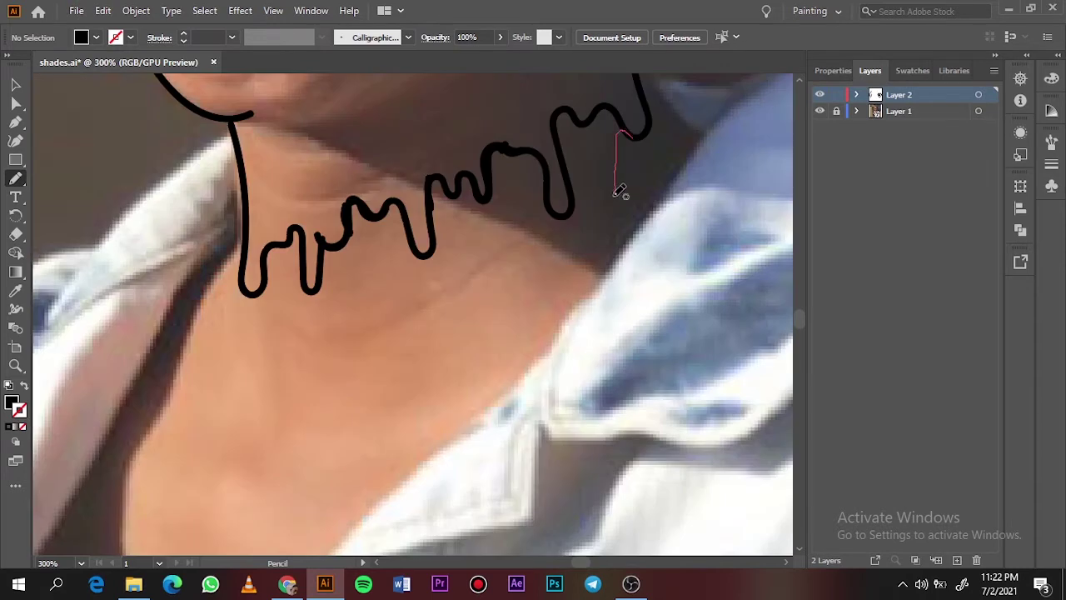
Step: Fill the right, middle, left and remaining neck drips with solid black
drag(560, 122, 558, 125)
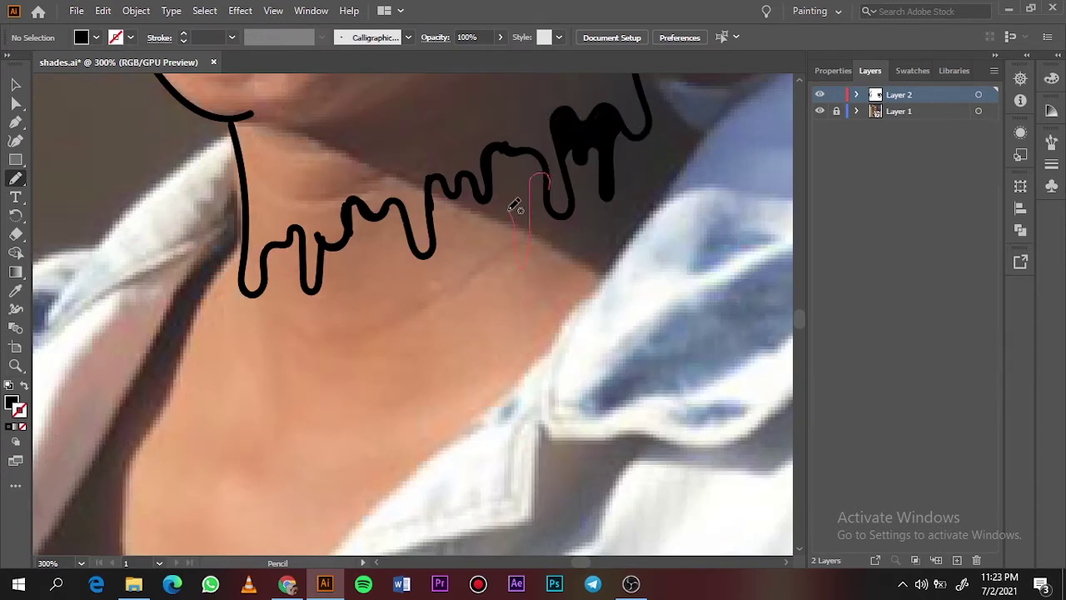
drag(552, 190, 552, 192)
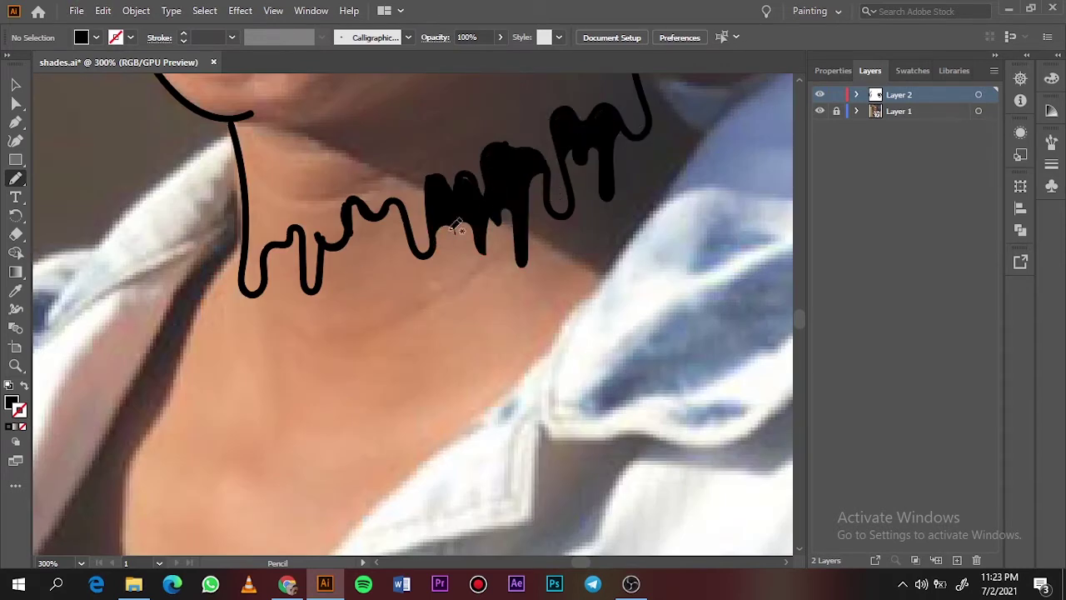
drag(434, 236, 425, 251)
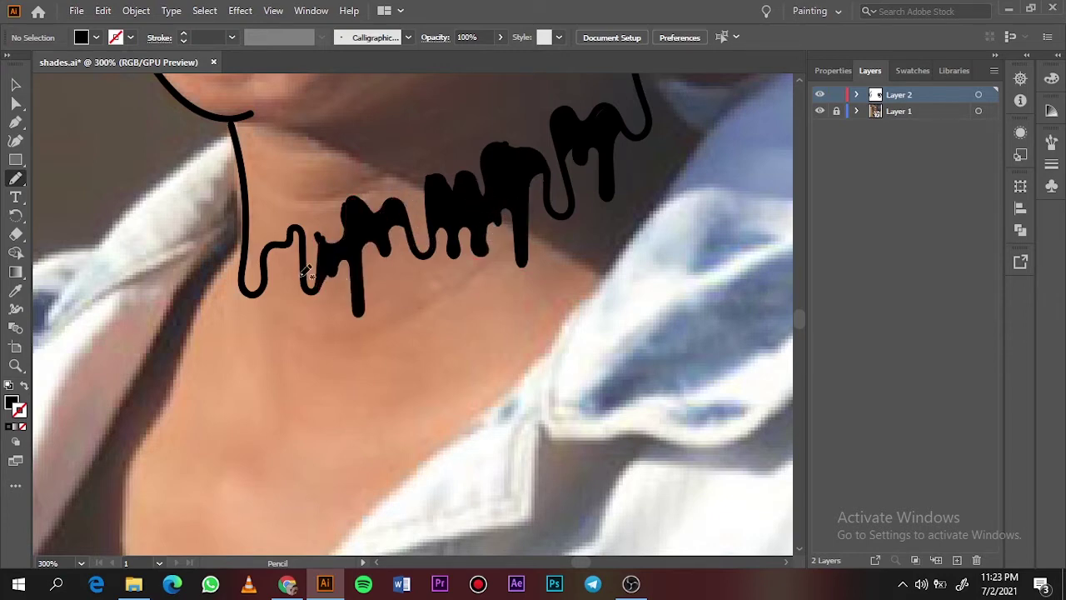
drag(280, 241, 280, 243)
key(ctrl+0)
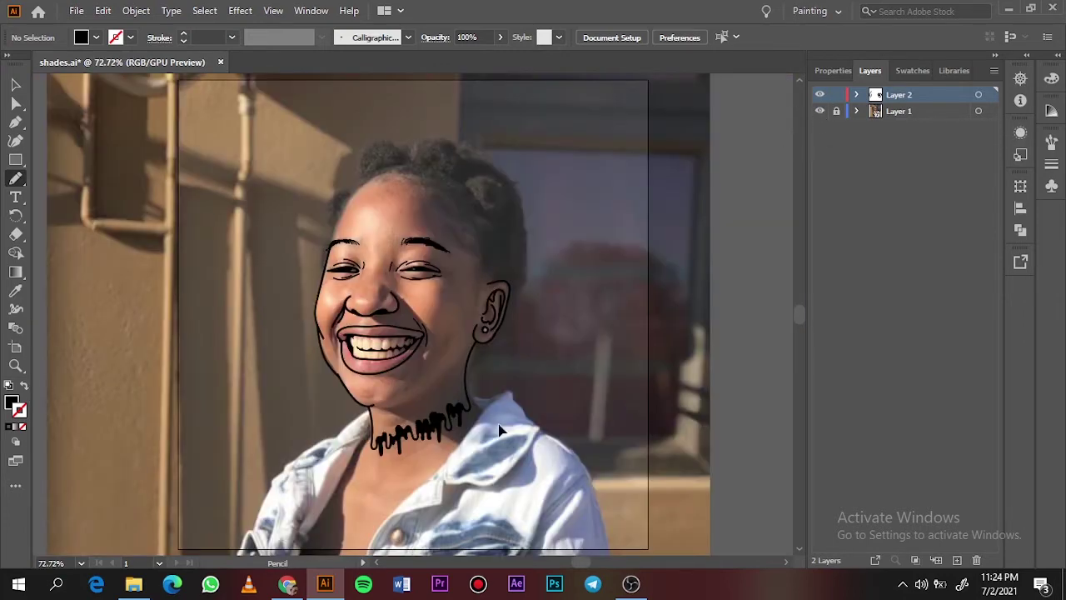
key(ctrl+plus)
key(ctrl+plus)
key(ctrl+plus)
Step: Draw the jawline from the ear down to the chin with the Paintbrush
scroll(804, 318, down, 2)
key(b)
drag(582, 223, 305, 434)
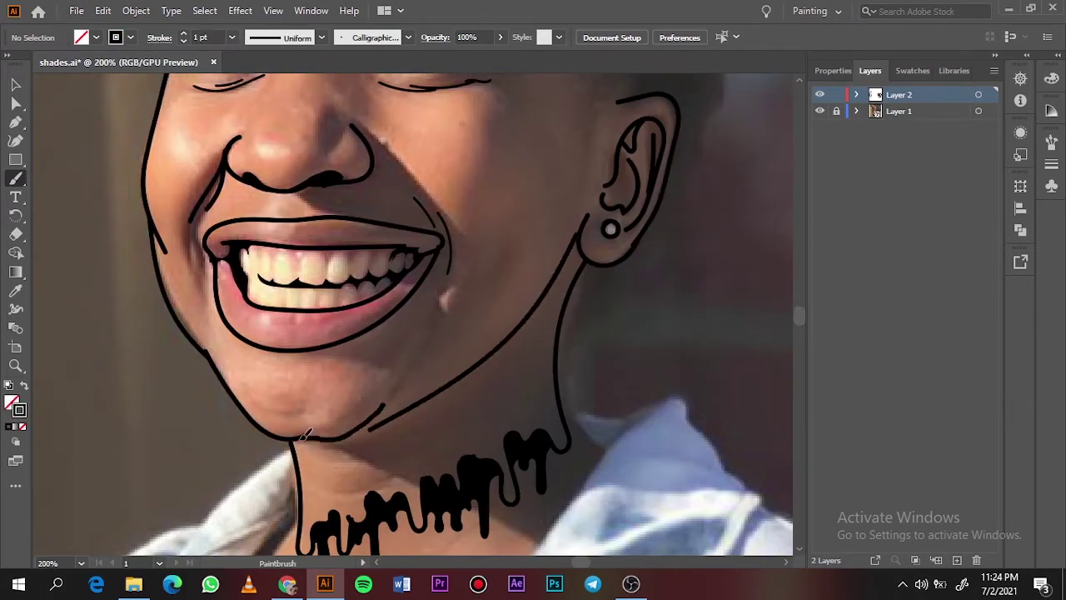
Step: Zoom out to the whole artboard and briefly hide, then show, the reference photo
key(ctrl+0)
click(819, 111)
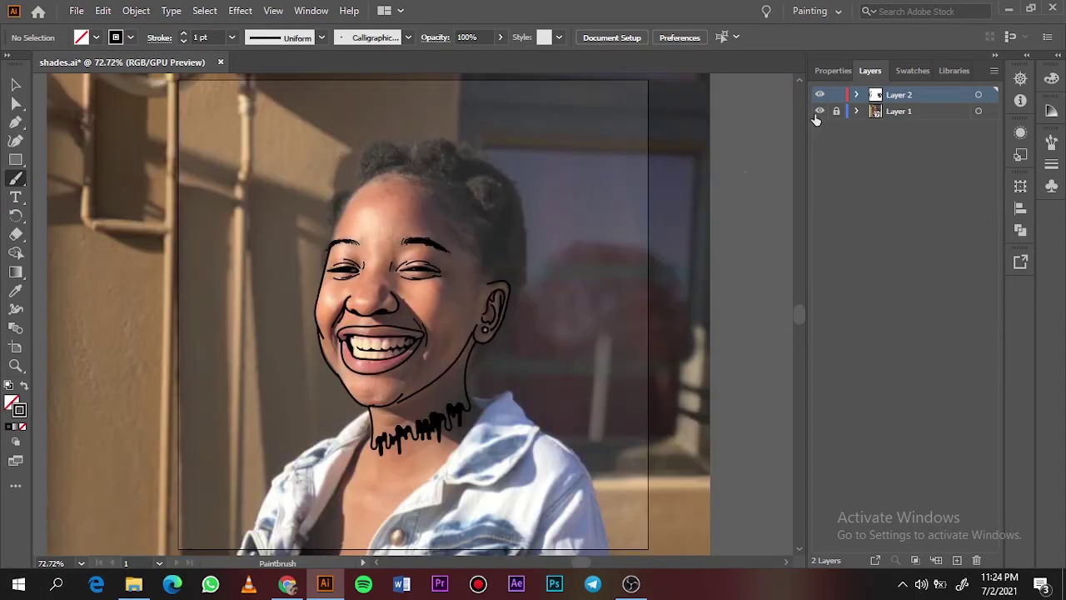
click(820, 95)
Step: Sample the thin 0.5 pt stroke style from the smile line for the brush
key(ctrl+plus)
key(ctrl+plus)
key(ctrl+plus)
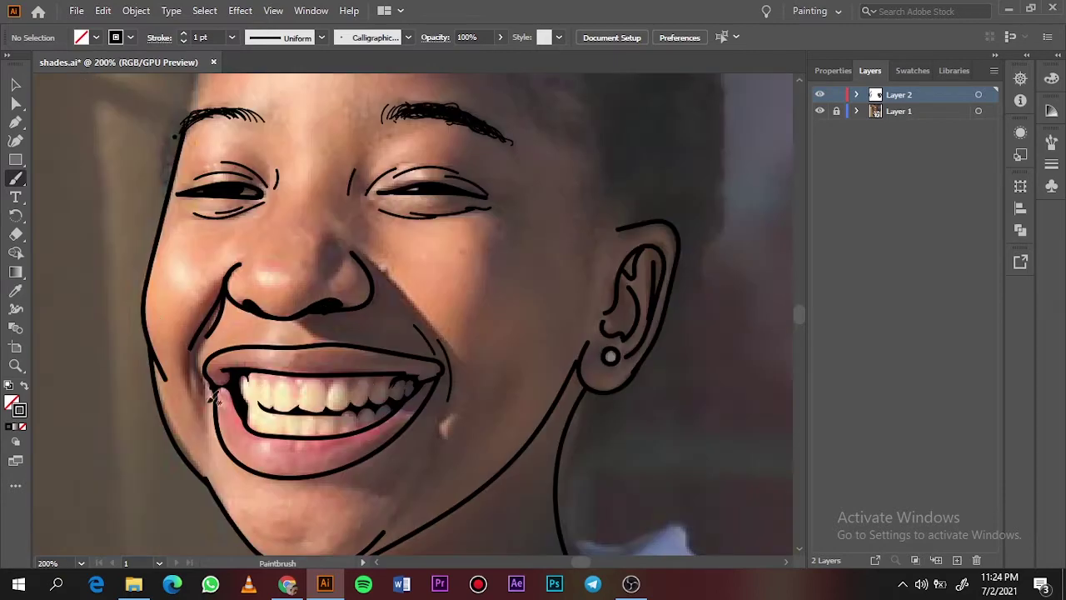
key(v)
click(441, 358)
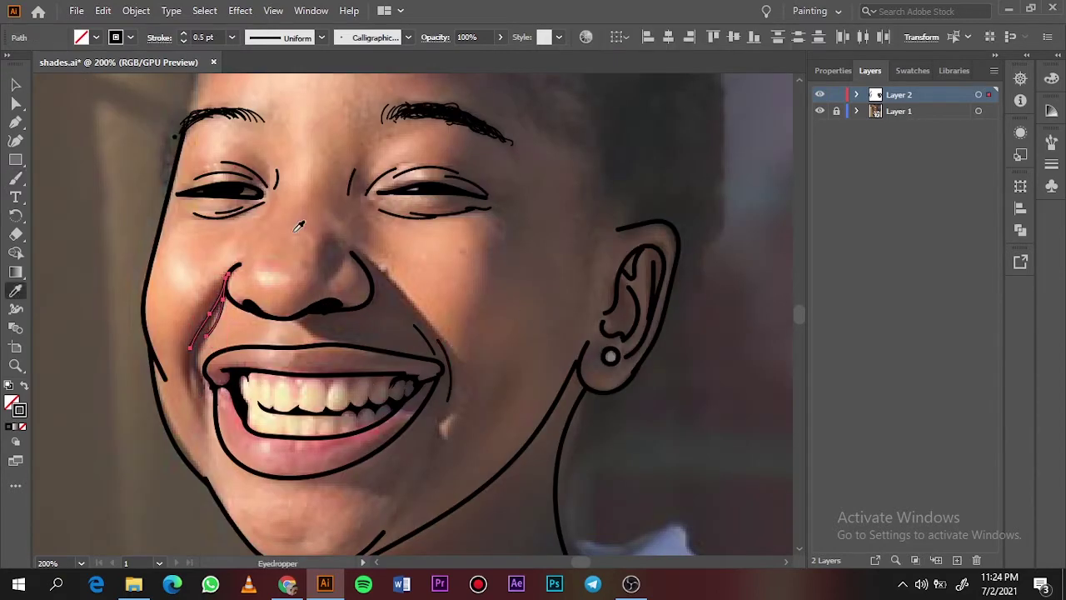
click(425, 341)
key(b)
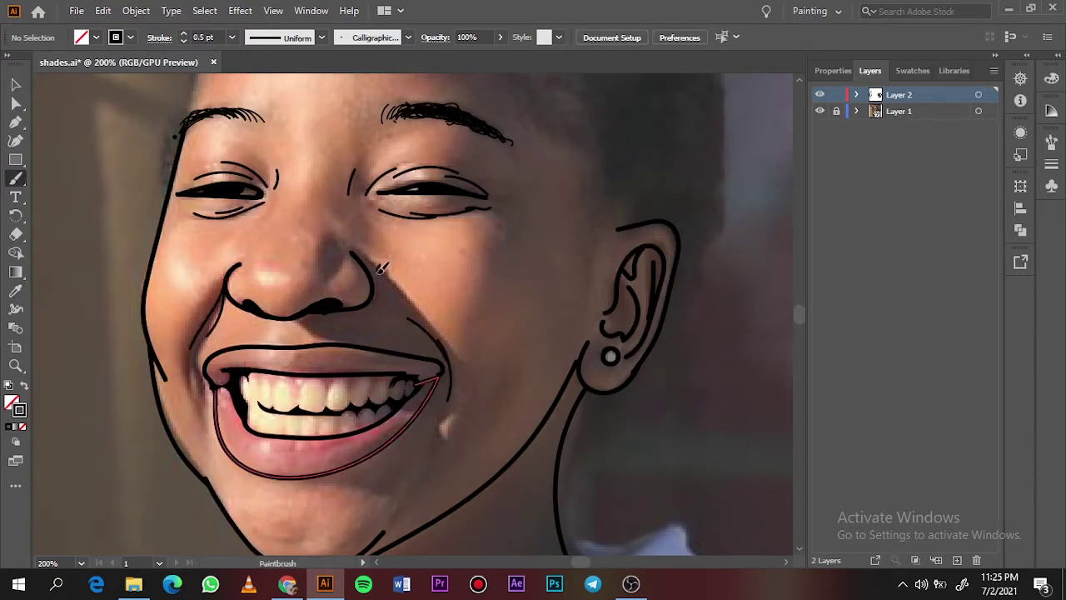
Step: Outline the upper and lower teeth with thin strokes, then hide the photo to review
scroll(304, 411, up, 3)
mouse_move(583, 288)
mouse_down()
mouse_move(383, 329)
mouse_move(340, 276)
mouse_move(222, 301)
mouse_up()
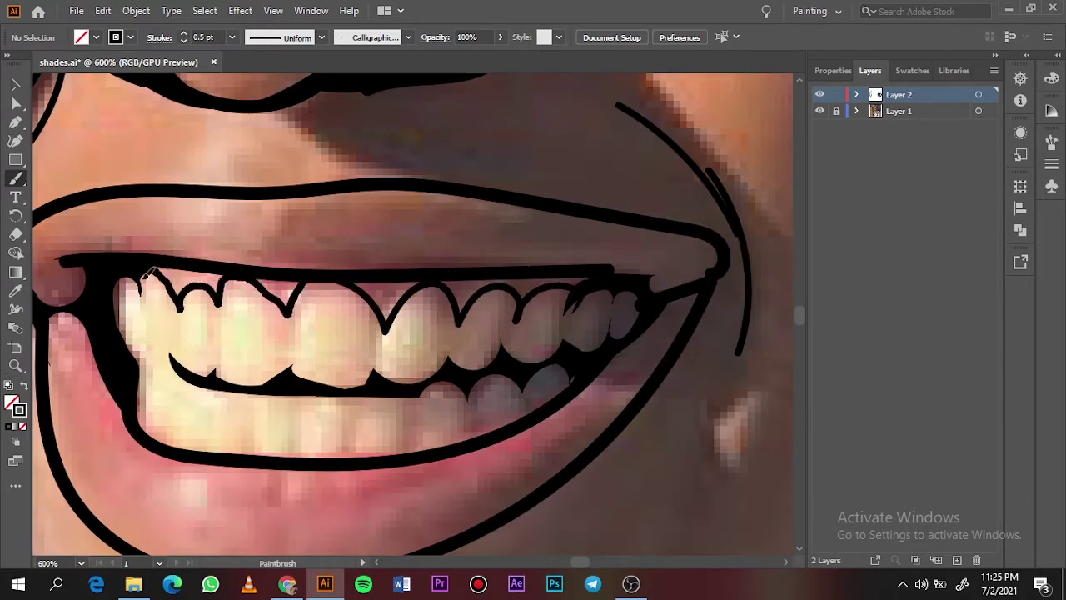
mouse_move(138, 408)
mouse_down()
mouse_move(209, 417)
mouse_move(285, 447)
mouse_move(329, 447)
mouse_move(428, 433)
mouse_move(533, 399)
mouse_up()
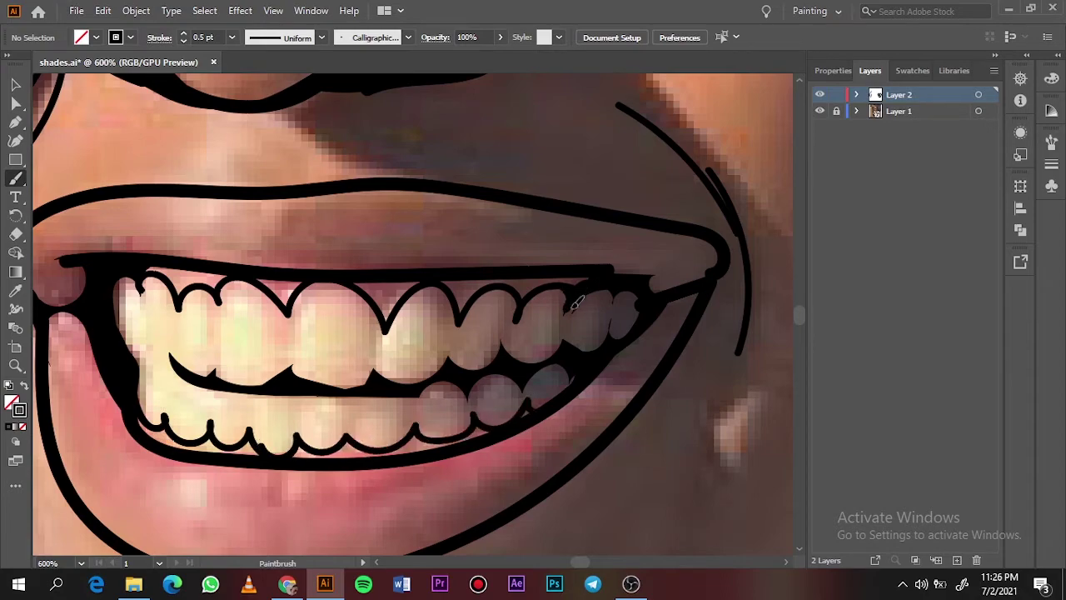
key(ctrl+0)
click(819, 110)
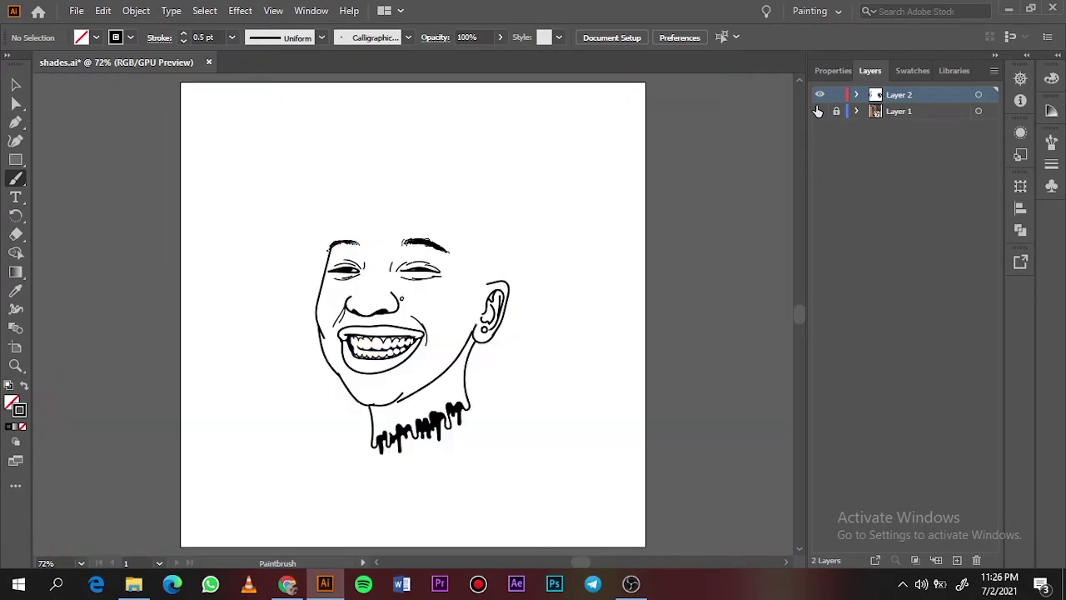
Step: Draw a black-filled hairline shape beside the left side of the forehead
click(819, 111)
key(ctrl+plus)
key(ctrl+plus)
key(ctrl+plus)
key(ctrl+minus)
key(ctrl+minus)
scroll(800, 317, down, 5)
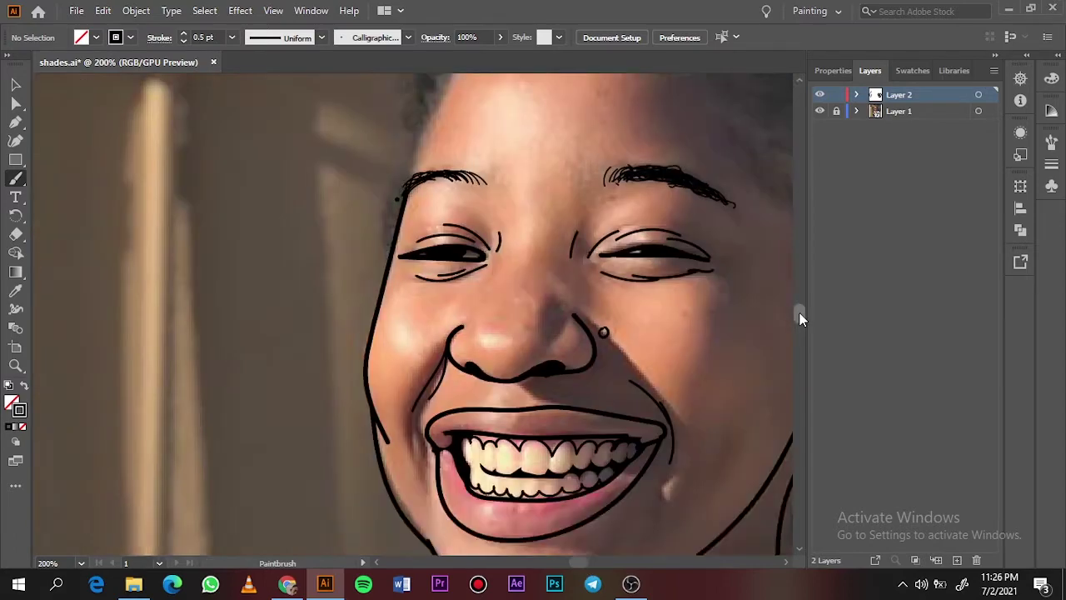
drag(799, 317, 802, 315)
key(shift+x)
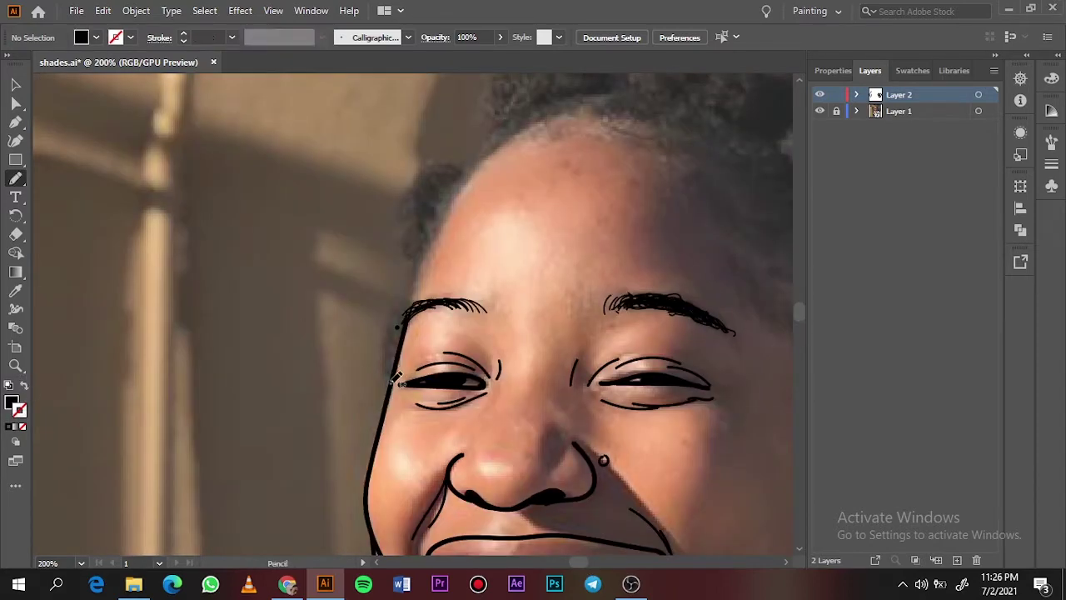
mouse_move(405, 297)
mouse_down()
mouse_move(398, 376)
mouse_move(397, 296)
mouse_up()
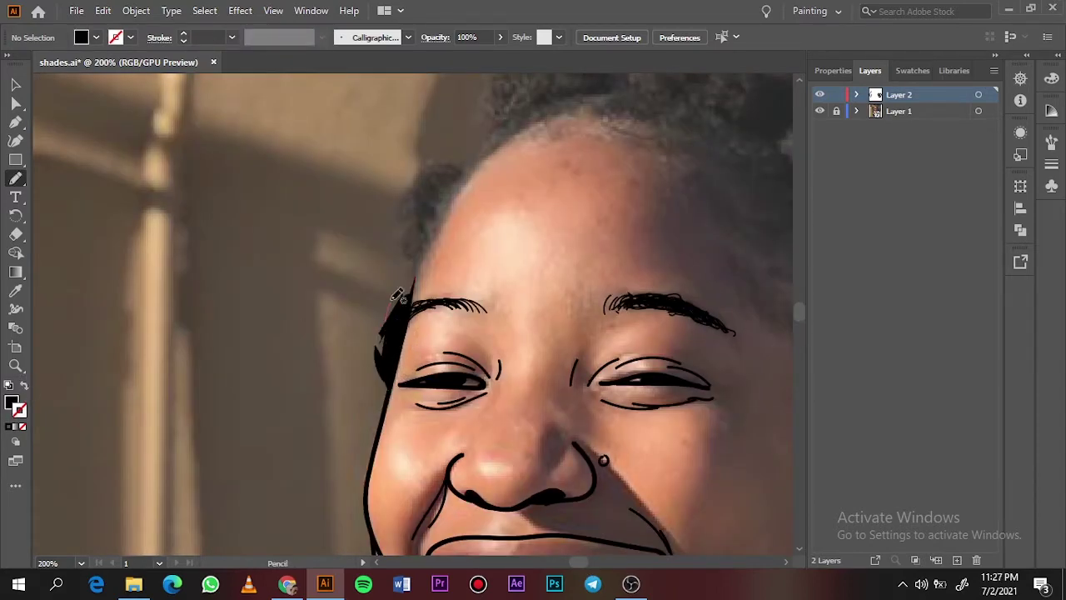
Step: Paint a hair strand left of the forehead and set the stroke weight to 0.5 pt
scroll(423, 311, up, 2)
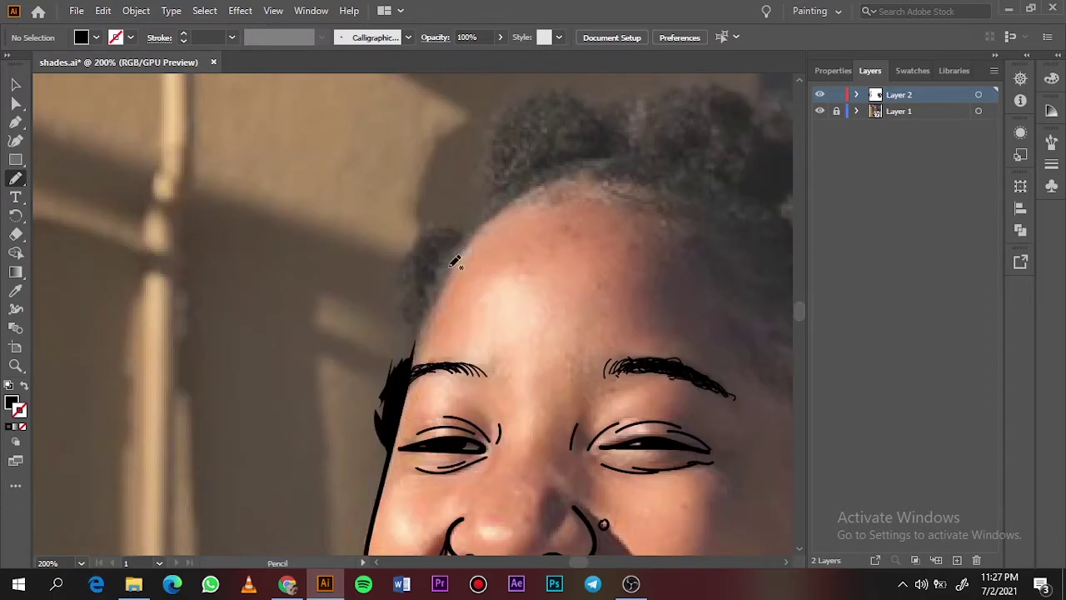
key(ctrl+plus)
key(b)
mouse_move(336, 416)
mouse_down()
mouse_move(398, 292)
mouse_move(357, 400)
mouse_up()
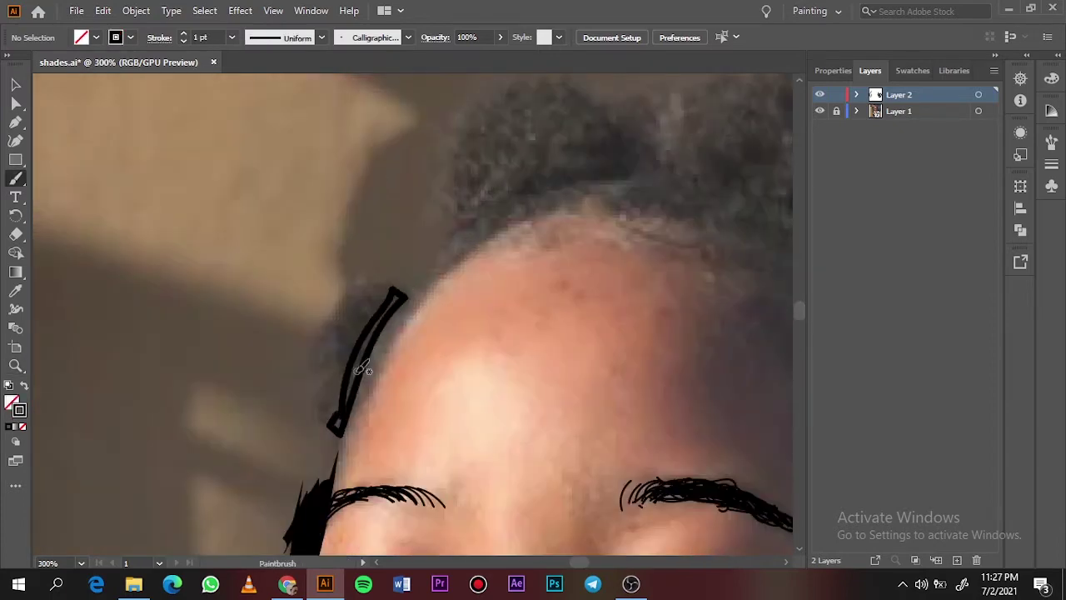
key(v)
click(231, 37)
click(274, 173)
Step: Pencil more hair strand outlines at the left temple and fill them solid black
key(n)
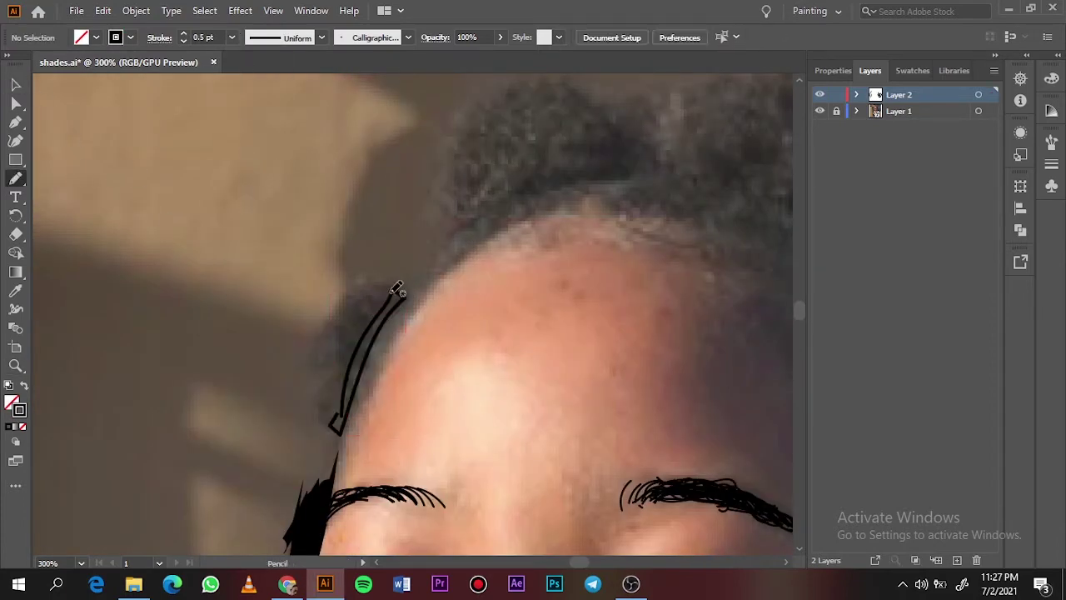
drag(348, 401, 333, 420)
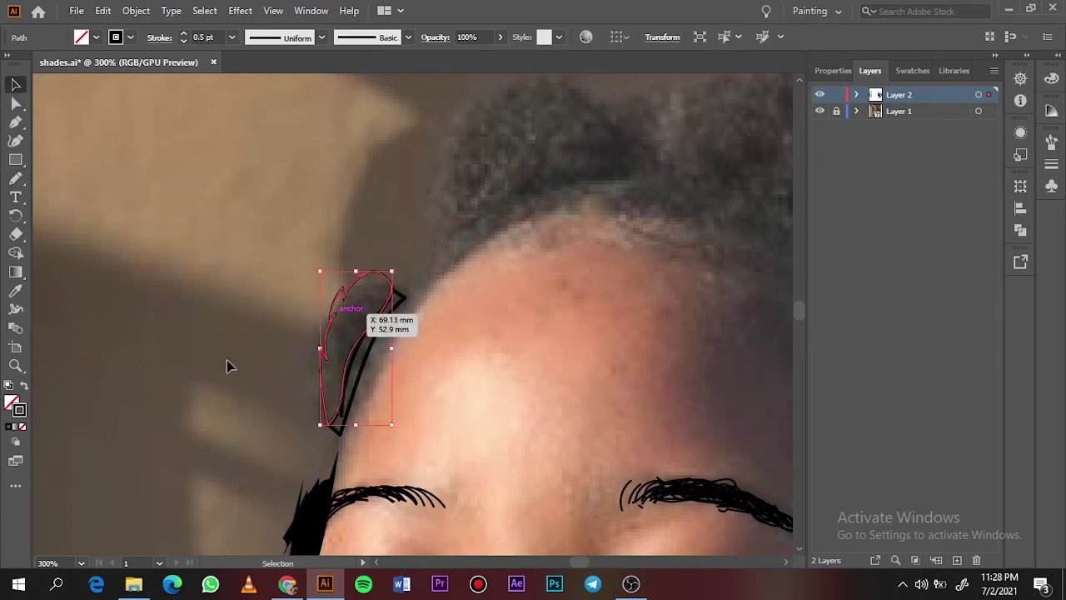
key(shift+x)
drag(348, 335, 333, 471)
key(shift+x)
key(v)
key(b)
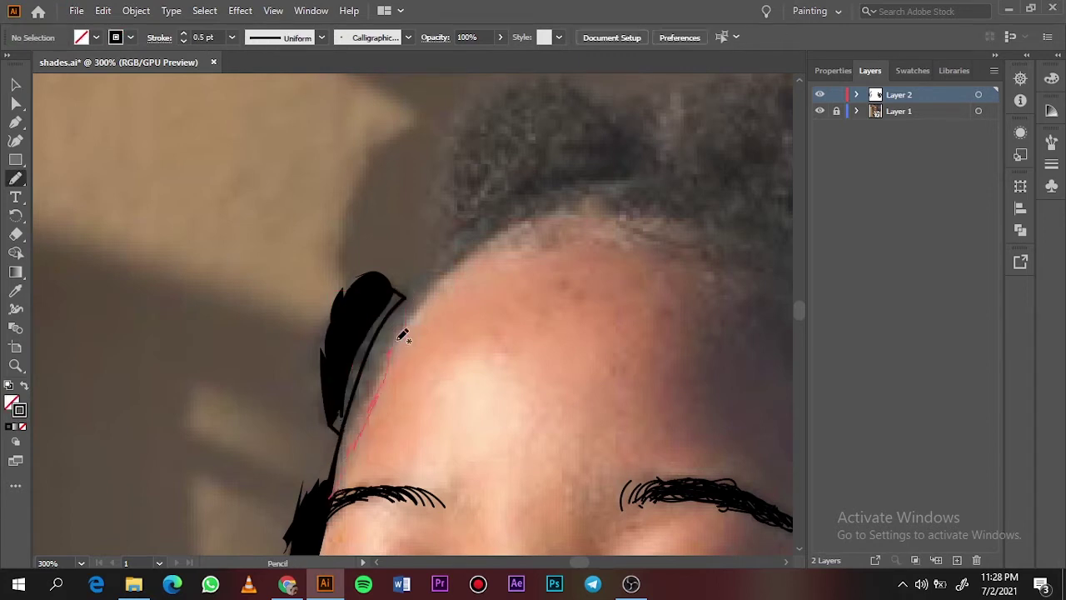
drag(353, 414, 352, 416)
key(v)
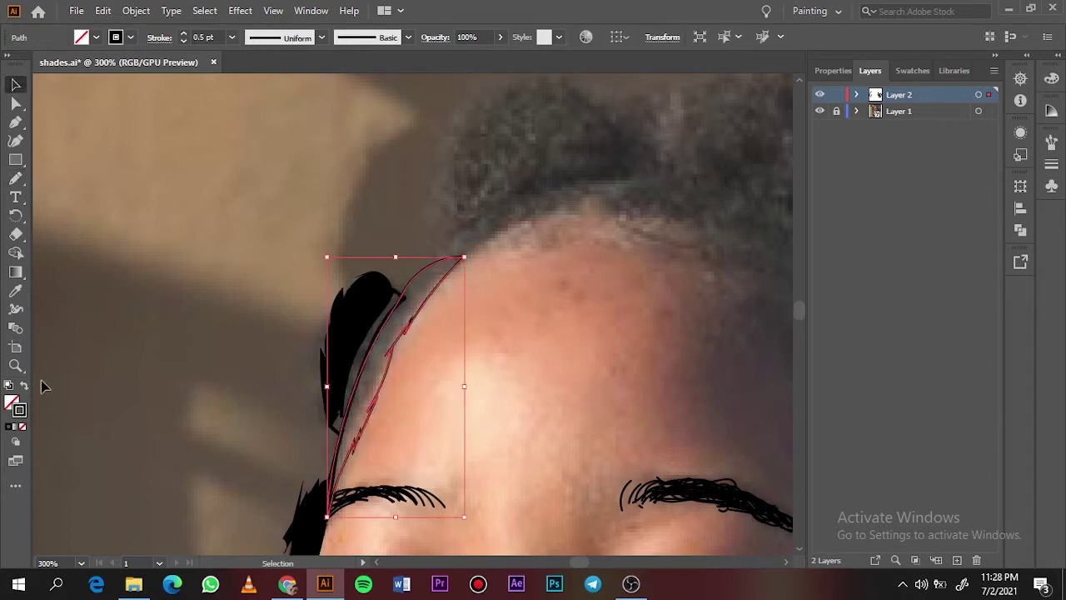
click(25, 384)
click(159, 300)
Step: Zoom out and hide the photo to check the left hairline strands
key(ctrl+0)
click(819, 111)
scroll(511, 162, up, 4)
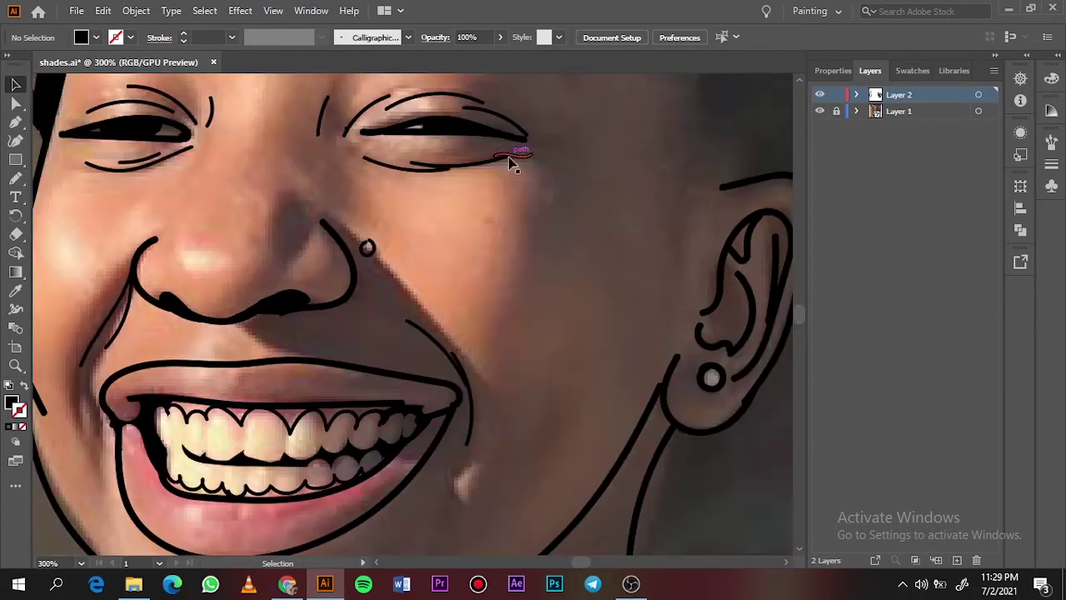
scroll(511, 162, up, 3)
Step: Paint two strands along the top hairline and select the new strand outline
key(b)
drag(258, 287, 341, 250)
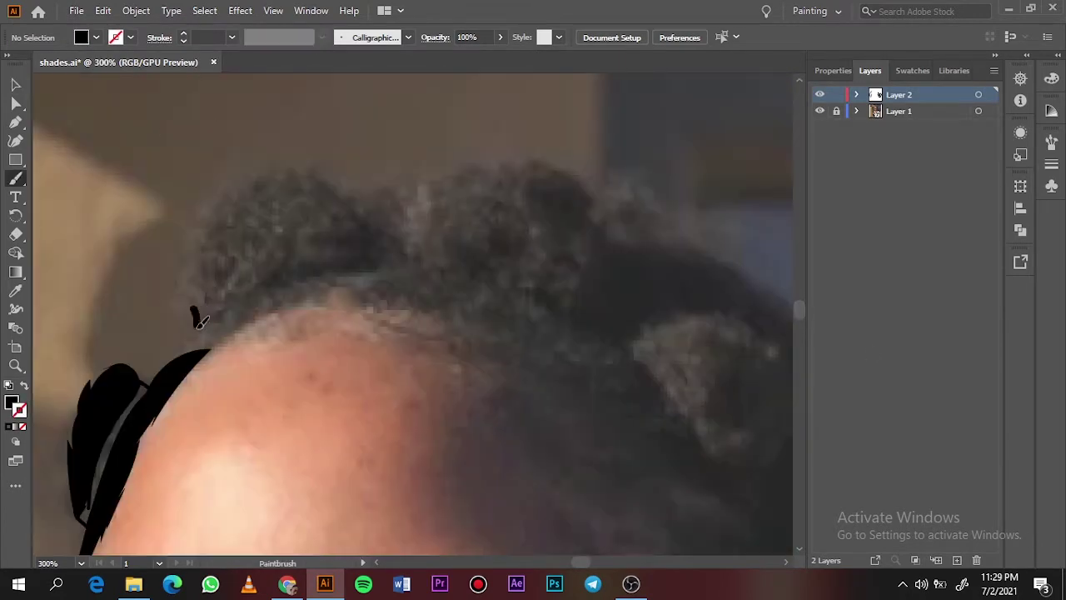
drag(190, 309, 194, 323)
key(shift+x)
key(v)
click(191, 300)
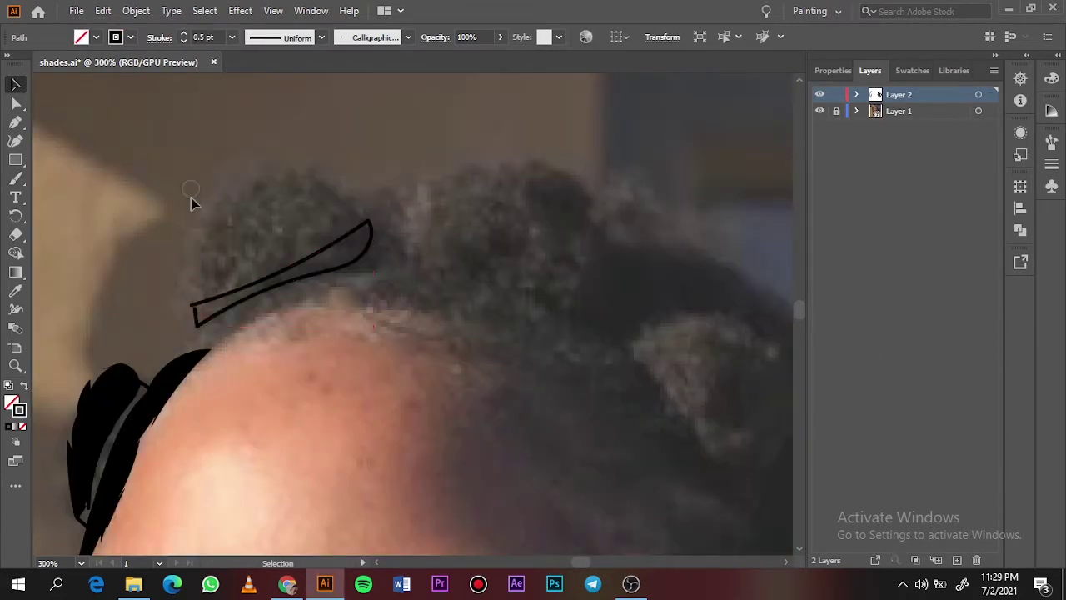
Step: Trace the left hair bun with the Pencil, fill it black, and hide the photo to check
key(n)
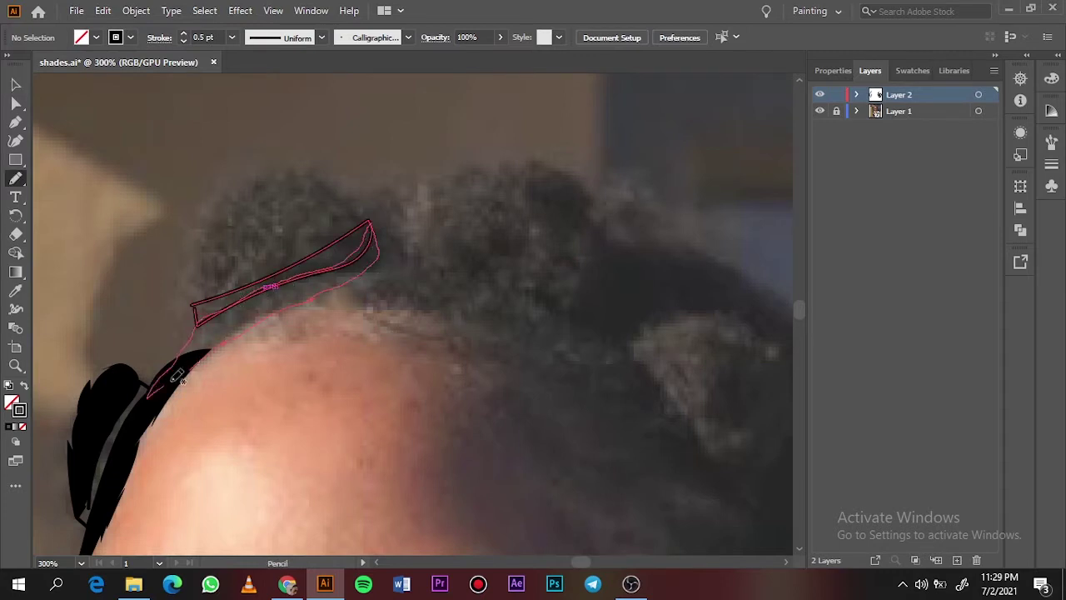
drag(178, 375, 150, 393)
ctrl+click(281, 309)
key(shift+x)
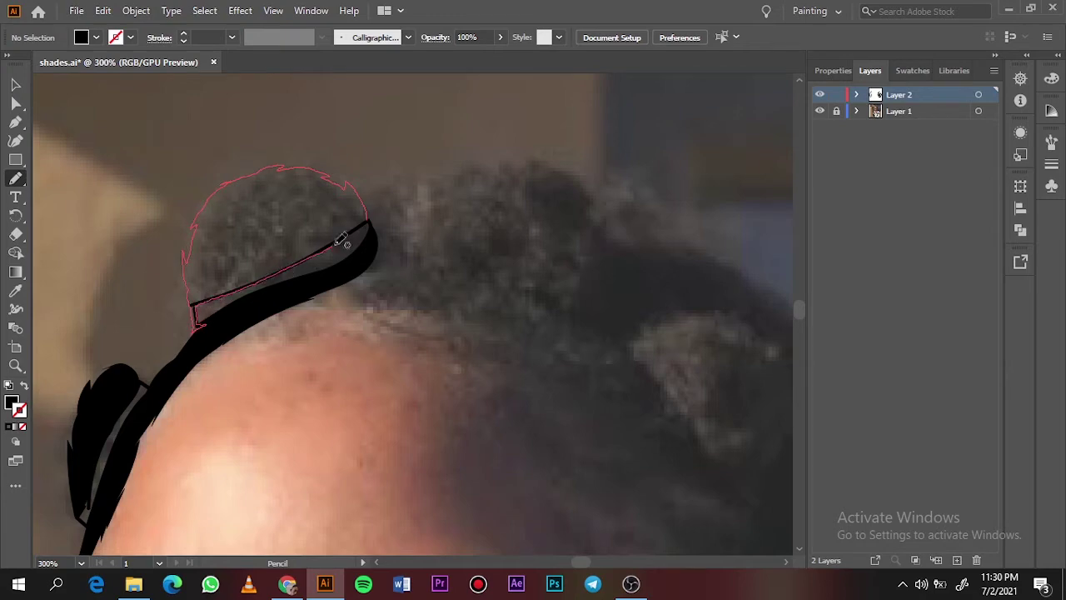
drag(342, 242, 193, 306)
key(v)
key(ctrl+0)
click(819, 111)
Step: Paint a thin brush strand across the top hair beside the black hairline shape
key(ctrl+plus)
key(ctrl+plus)
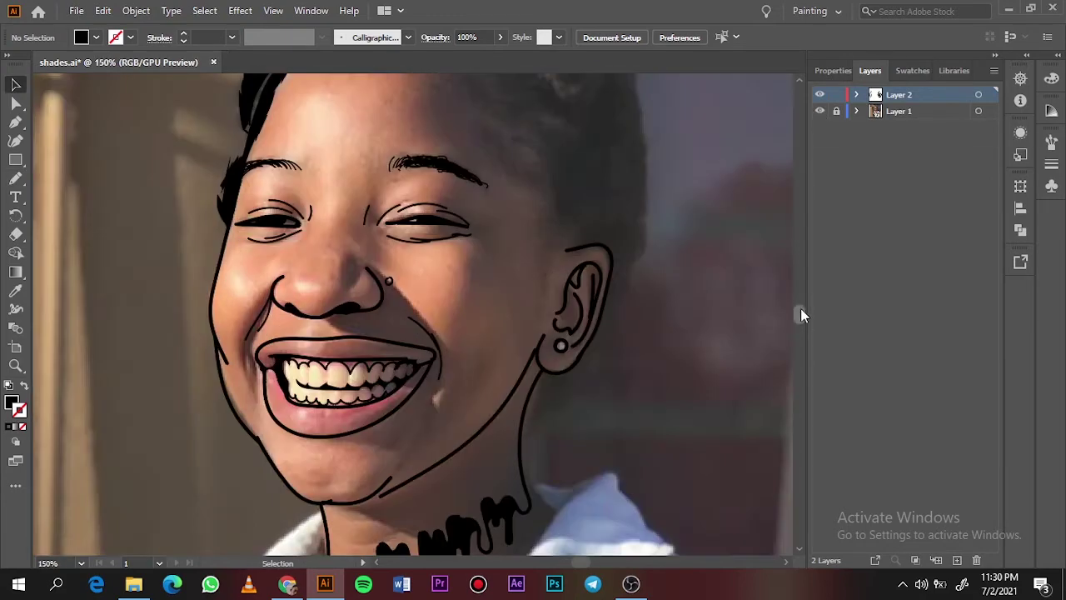
key(ctrl+plus)
key(ctrl+plus)
key(ctrl+plus)
click(411, 323)
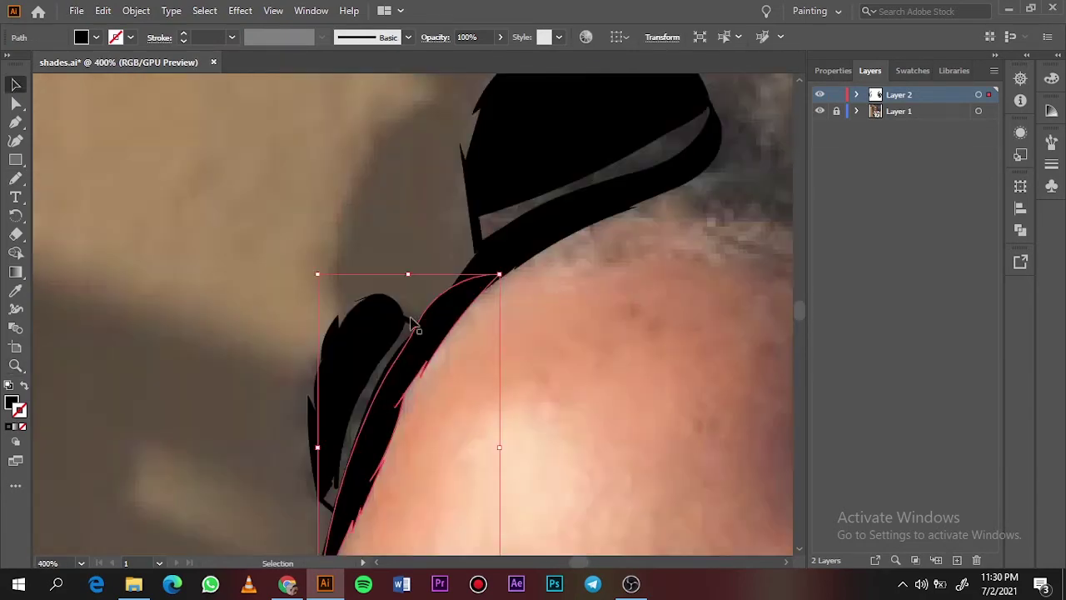
key(ctrl+shift+a)
key(b)
key(ctrl+minus)
key(ctrl+minus)
key(ctrl+plus)
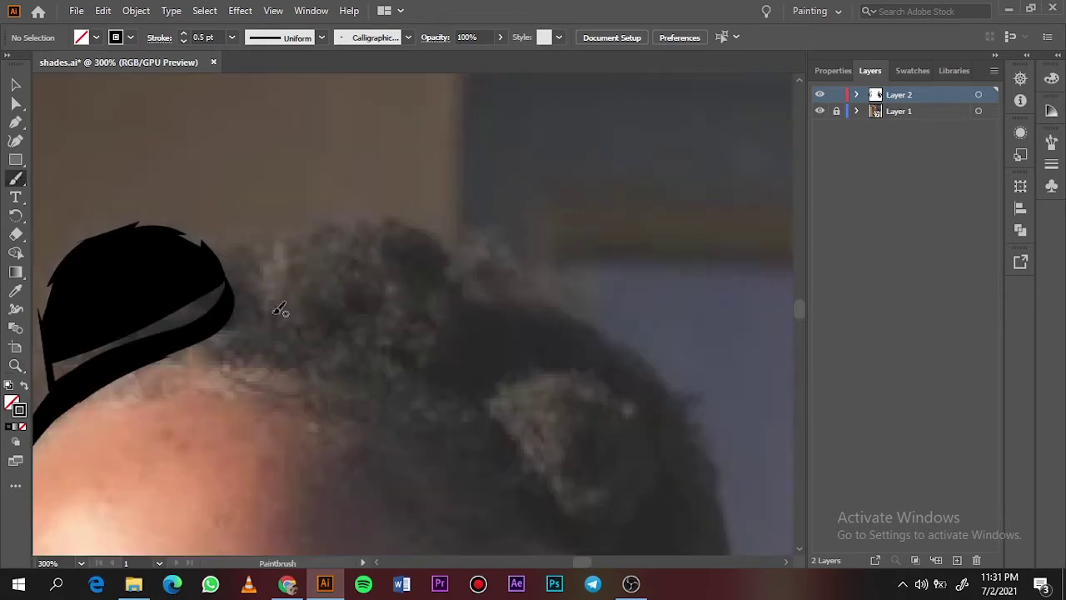
drag(275, 313, 270, 311)
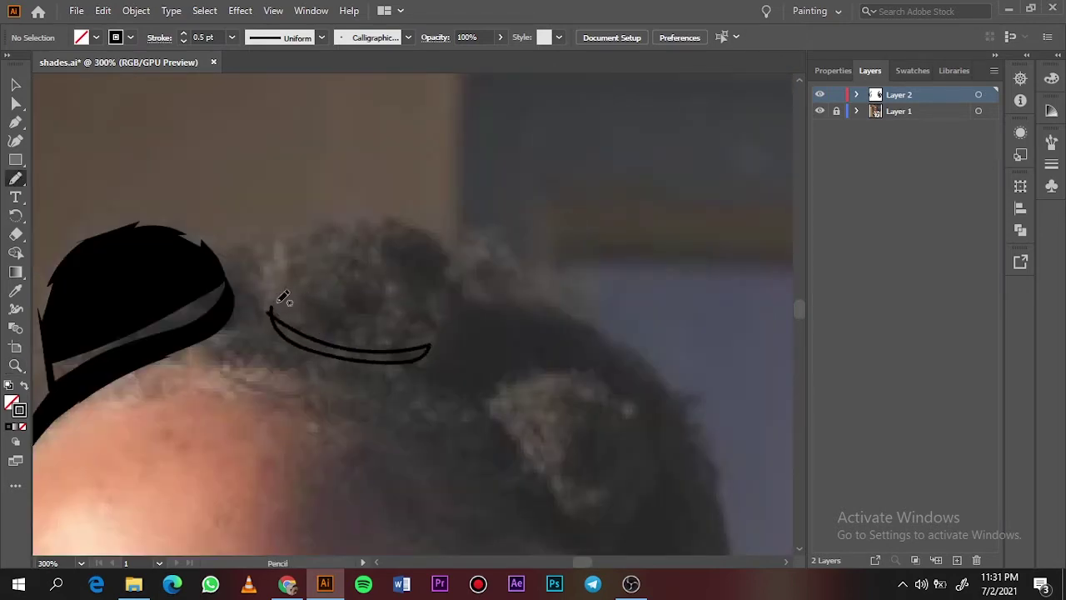
Step: Fill the middle hair bun and the next bun with solid black pencil shapes
scroll(674, 400, down, 3)
drag(511, 213, 588, 328)
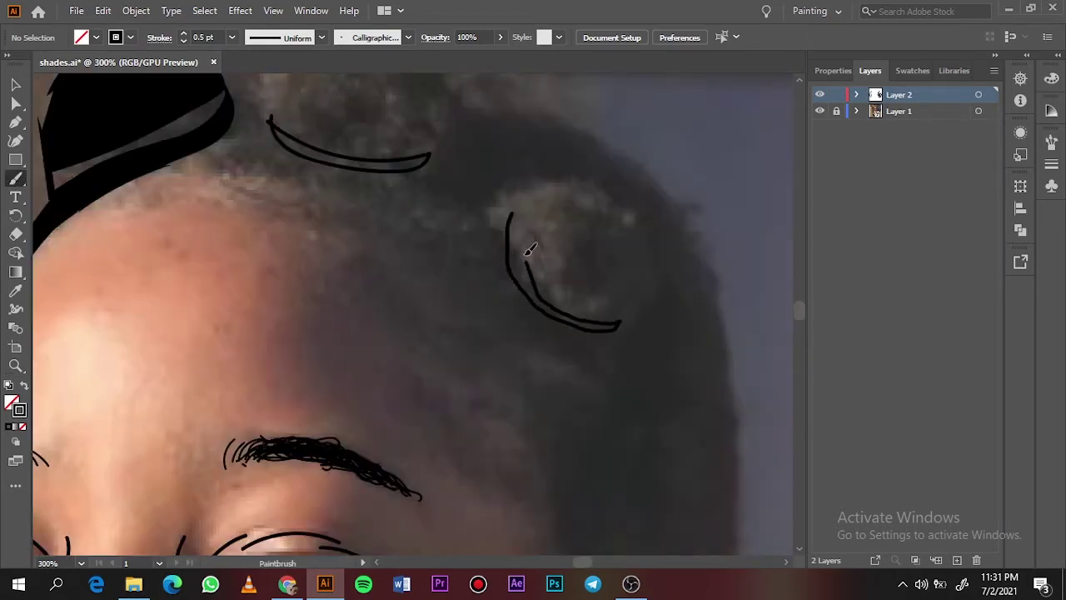
key(ctrl+z)
scroll(657, 205, up, 3)
key(n)
key(shift+x)
drag(150, 267, 218, 265)
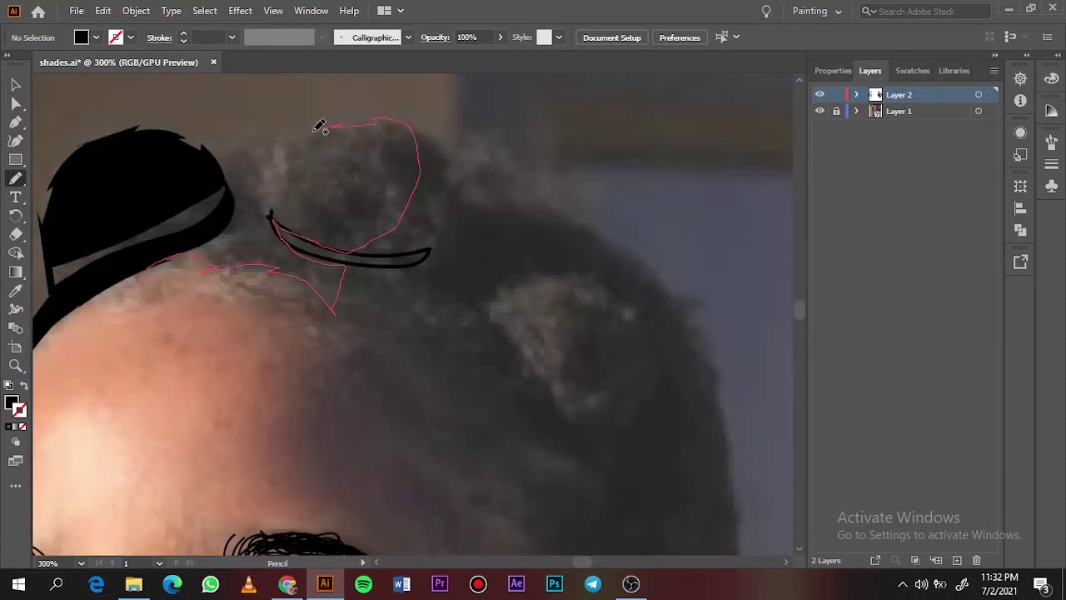
drag(220, 159, 223, 164)
drag(179, 254, 288, 249)
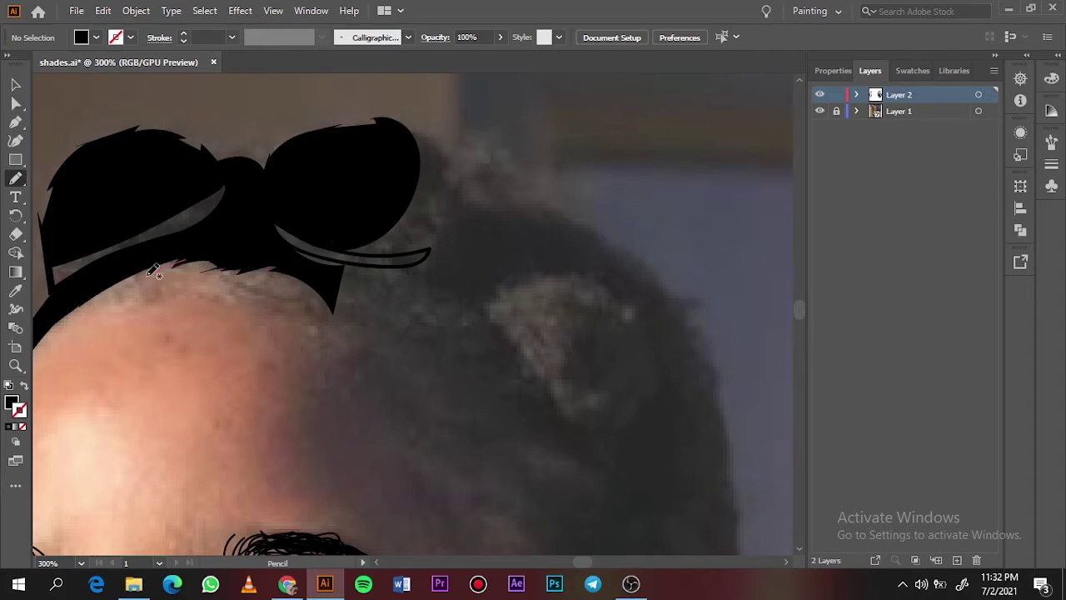
Step: Check the buns without the photo, reshape the grey band, and draw the right bun black
key(ctrl+0)
click(819, 110)
key(ctrl+plus)
key(ctrl+plus)
key(ctrl+plus)
scroll(798, 300, up, 3)
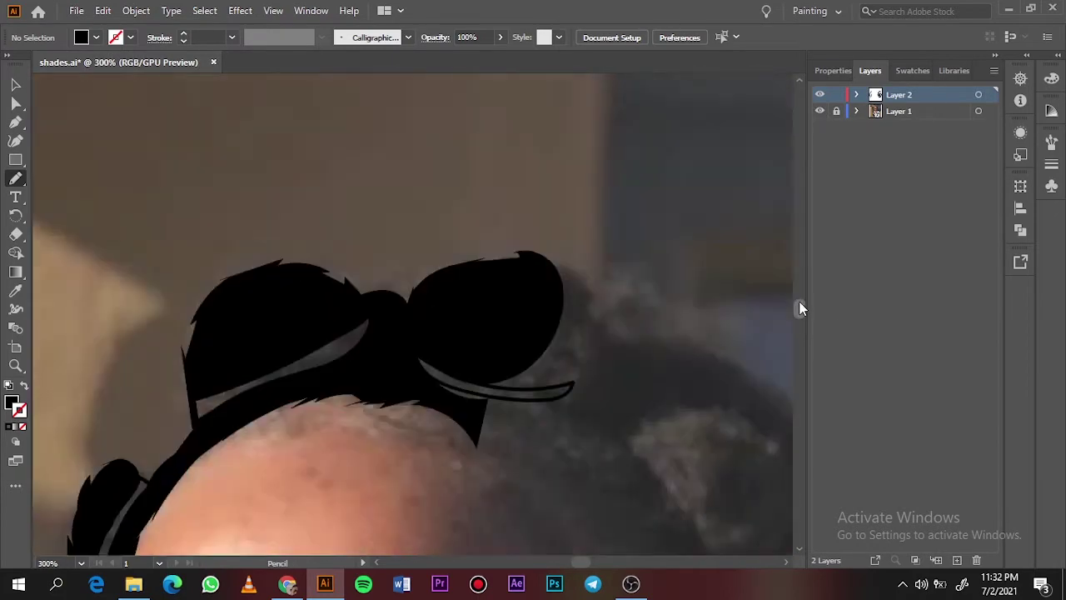
drag(490, 391, 499, 377)
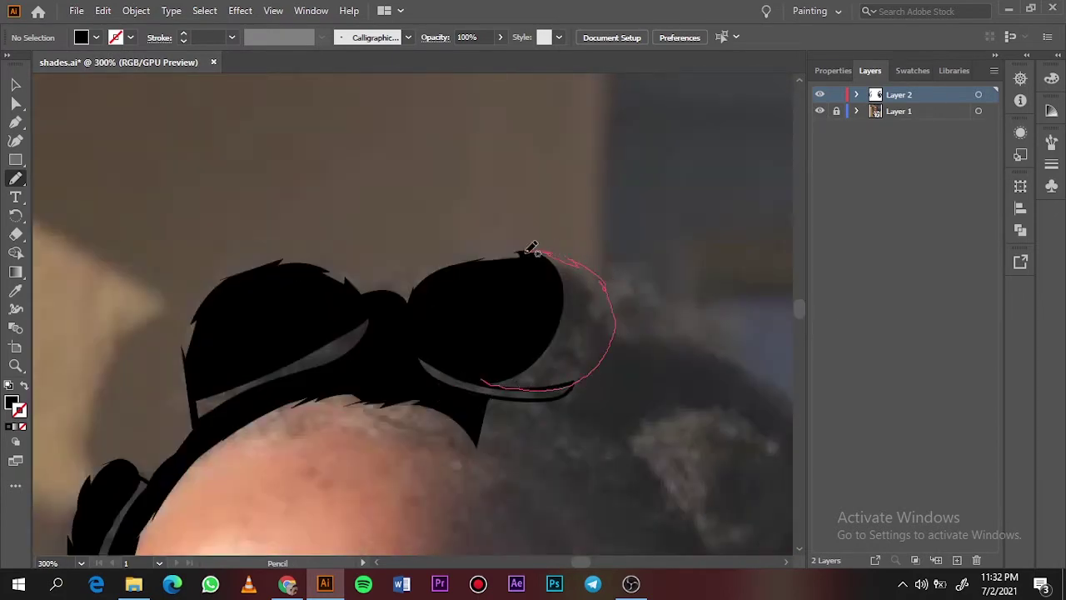
drag(533, 248, 530, 250)
scroll(500, 333, down, 5)
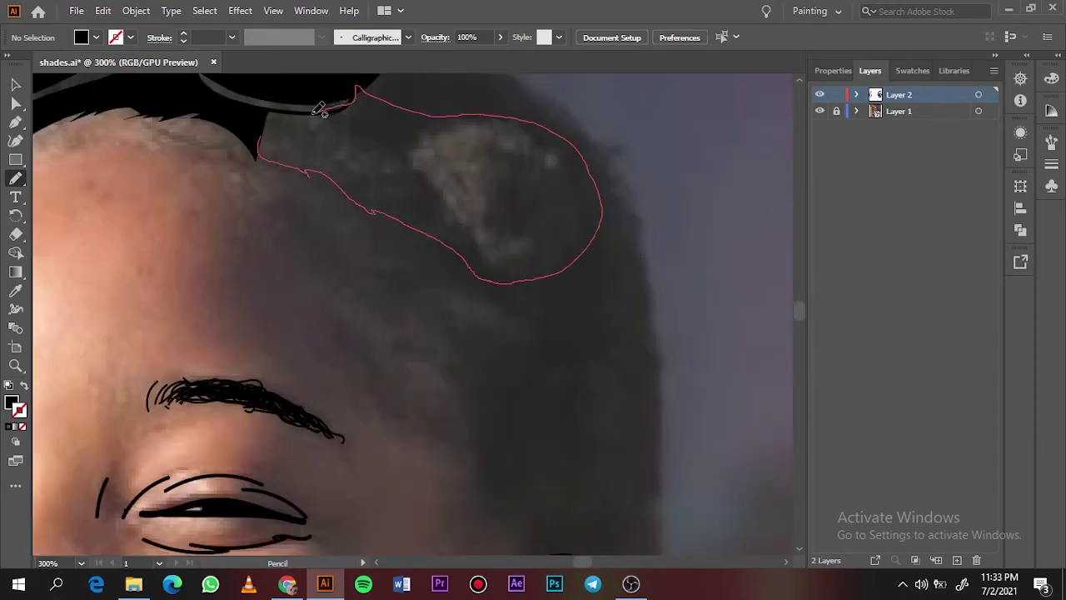
drag(319, 109, 267, 111)
key(ctrl+z)
Step: Cover the grey hair patch with black and join the hair and bun into one shape
key(z)
click(462, 248)
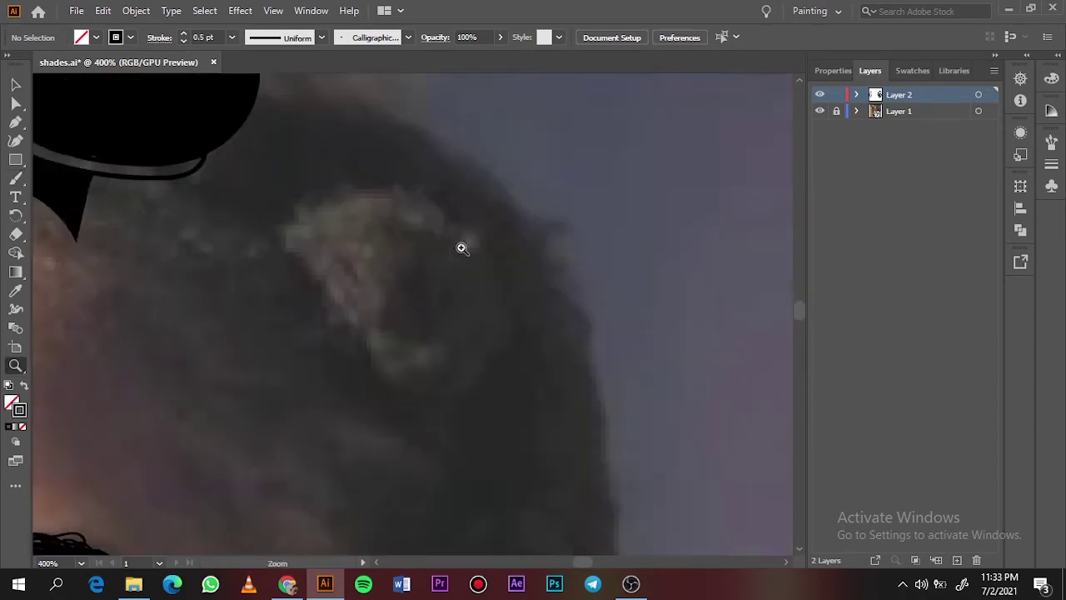
key(b)
mouse_move(299, 219)
mouse_down()
mouse_move(312, 281)
mouse_move(469, 381)
mouse_move(322, 309)
mouse_move(298, 221)
mouse_move(316, 197)
mouse_up()
key(shift+x)
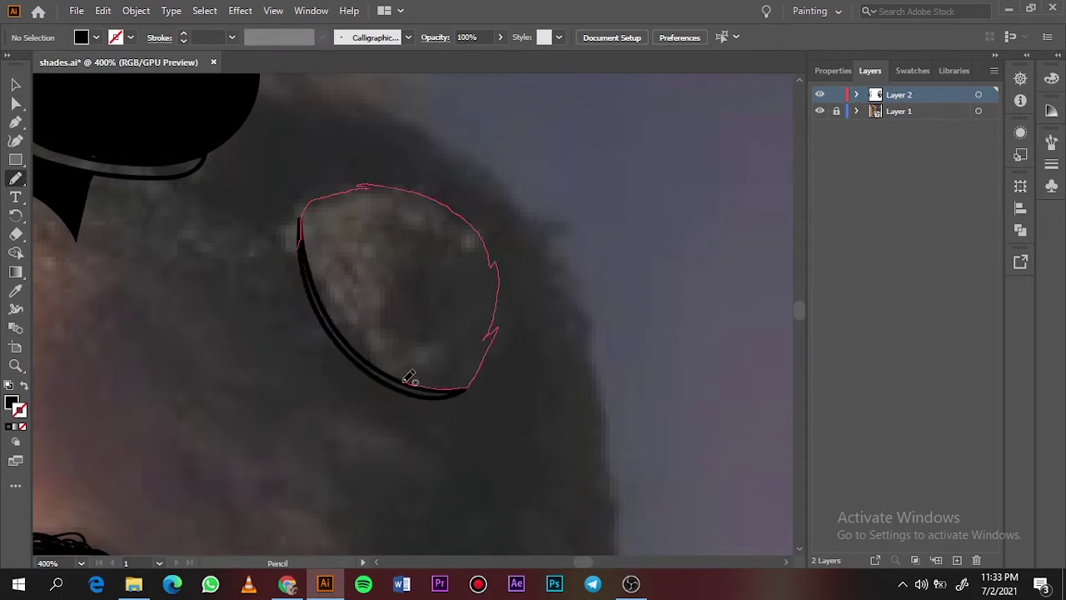
drag(308, 241, 305, 244)
key(ctrl+minus)
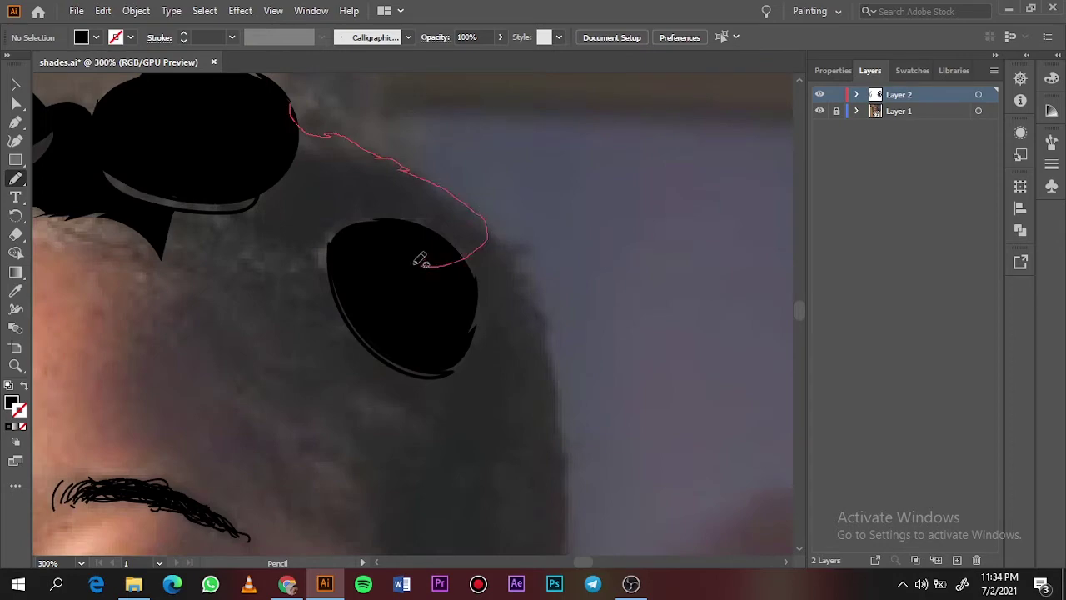
drag(233, 210, 250, 201)
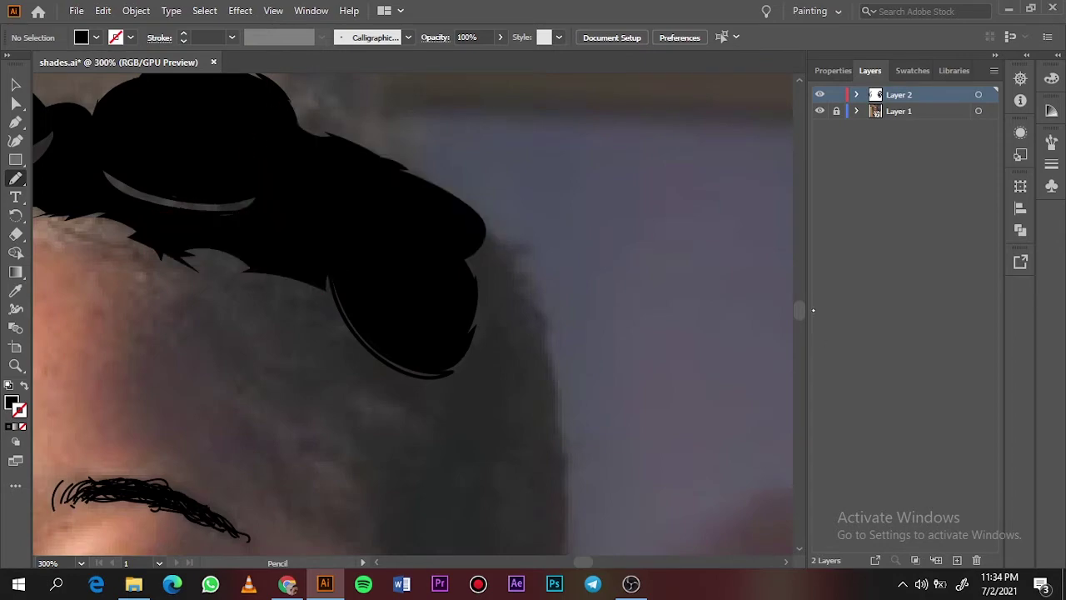
Step: Fill the right-side hair down beside the ear in black, then hide the photo to check
key(ctrl+minus)
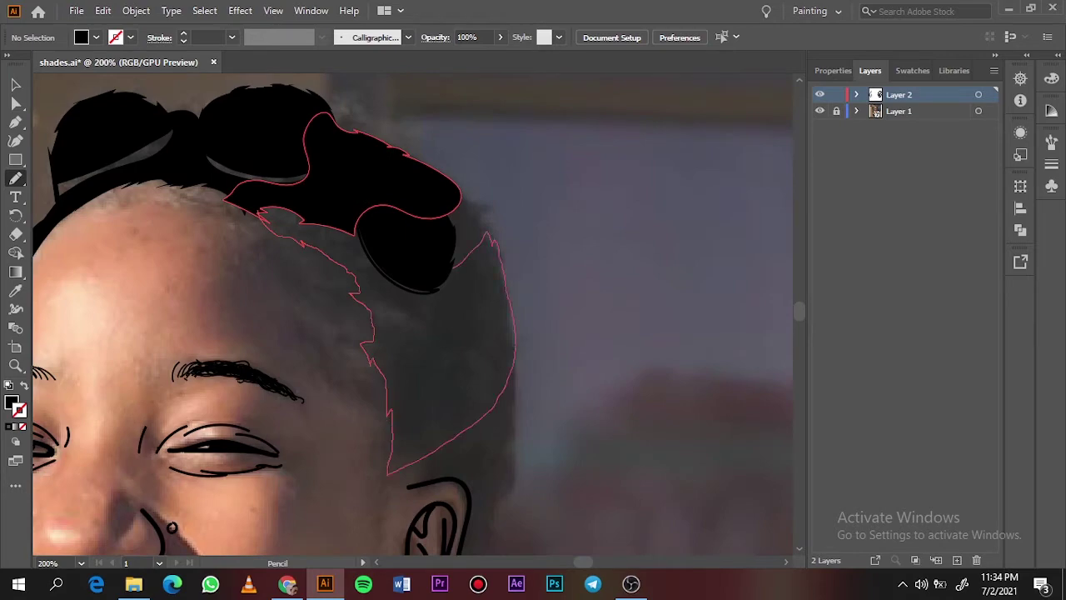
drag(360, 227, 379, 210)
scroll(496, 221, down, 5)
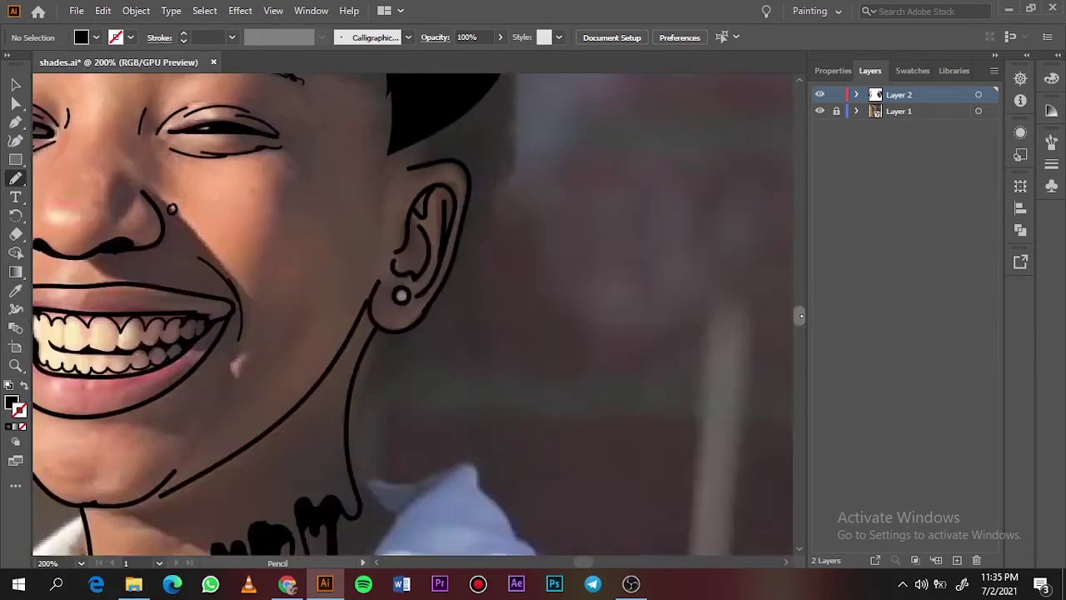
scroll(508, 250, up, 3)
drag(513, 215, 518, 285)
drag(460, 350, 500, 171)
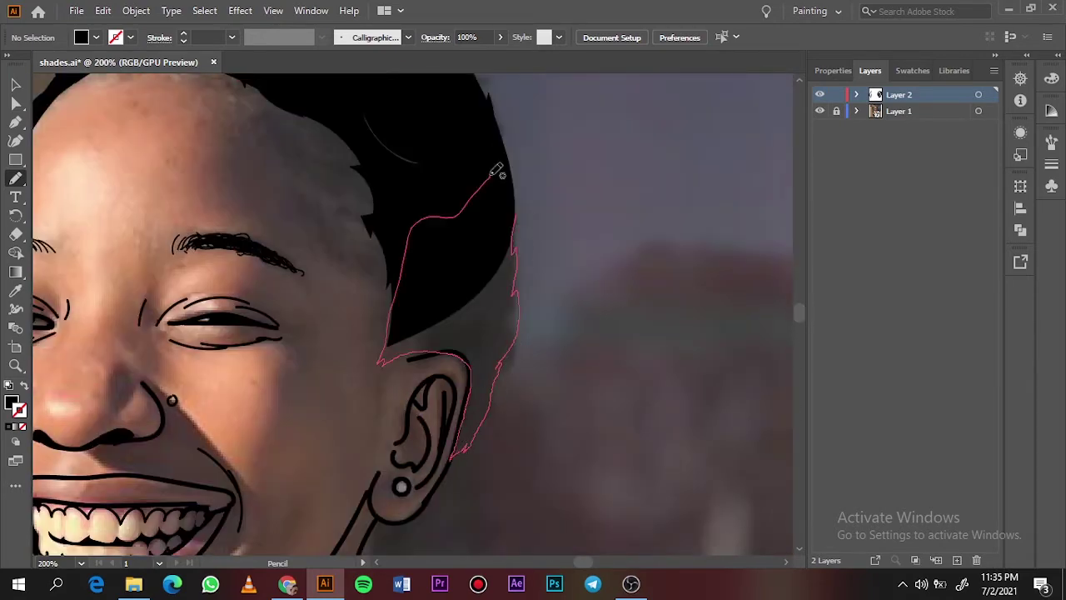
scroll(500, 175, down, 3)
drag(376, 397, 359, 423)
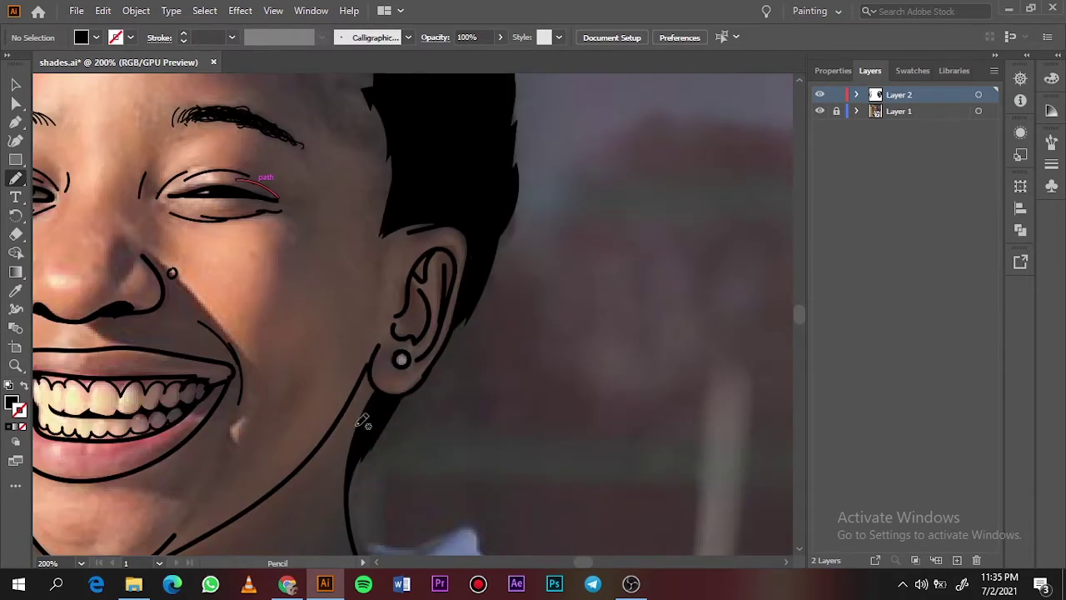
key(ctrl+0)
click(819, 110)
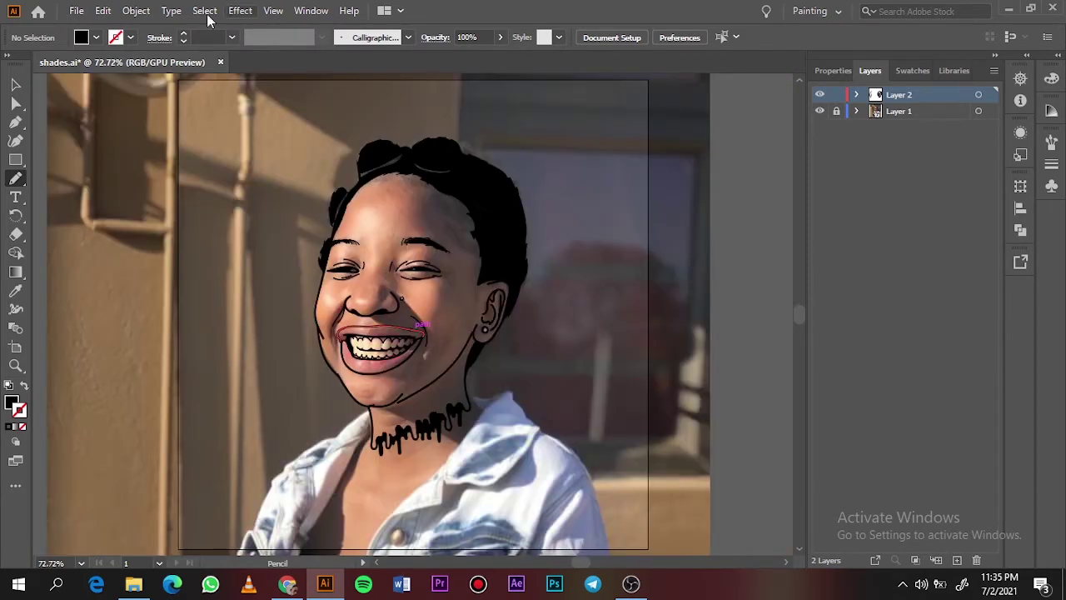
Step: Set a 0.5 pt black brush stroke and hatch fine hair strands on the temple
key(ctrl+equal)
key(ctrl+equal)
scroll(798, 315, up, 2)
key(b)
key(shift+x)
click(232, 37)
click(254, 74)
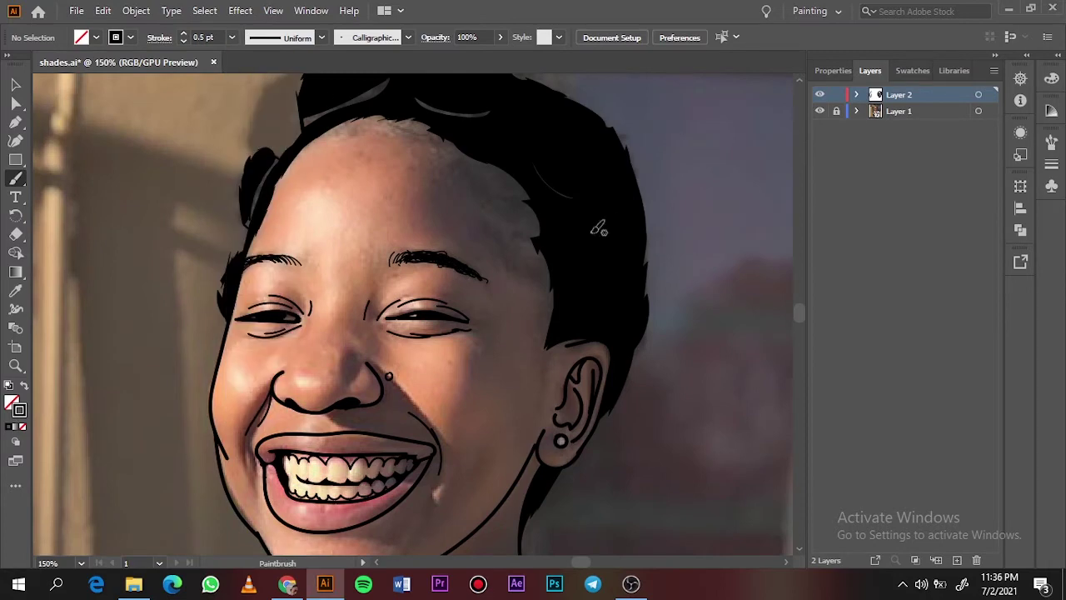
key(ctrl+equal)
drag(383, 341, 369, 305)
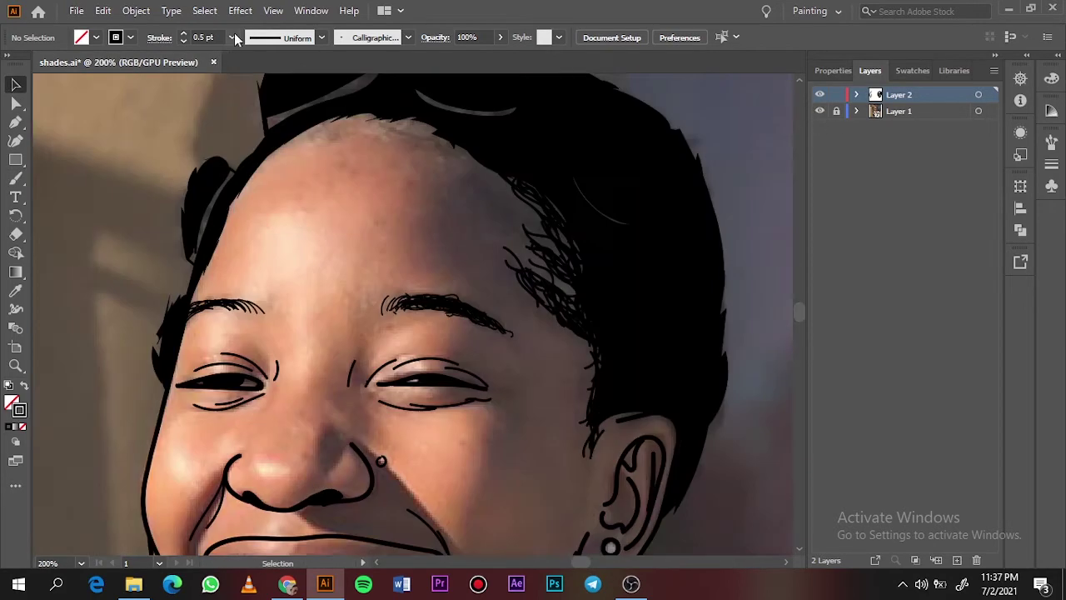
Step: Draw a fine strand along the right hairline and change the brush weight to 2 pt
key(b)
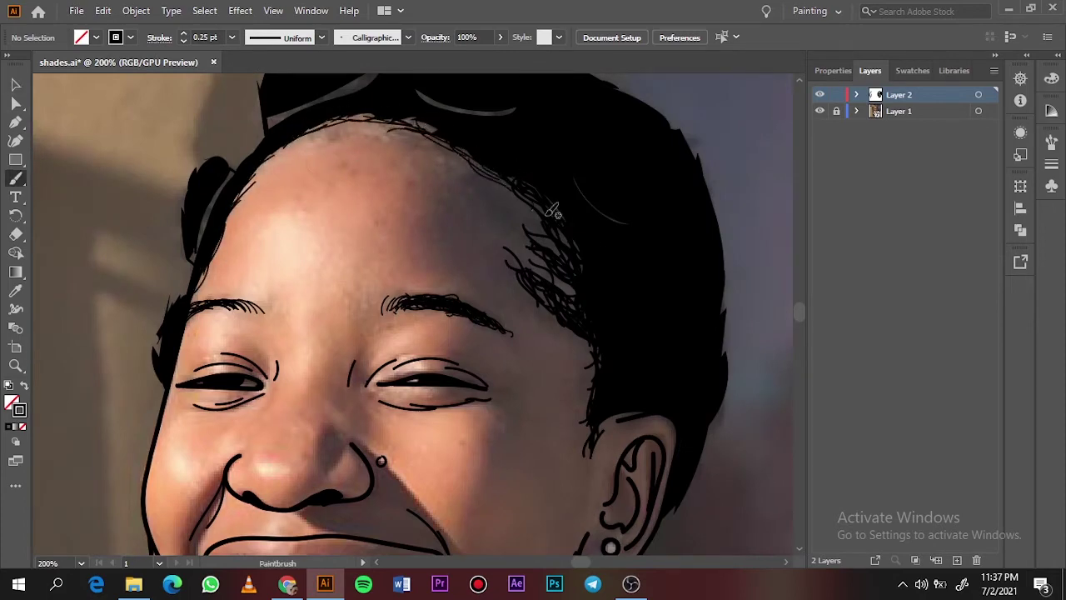
drag(565, 310, 596, 358)
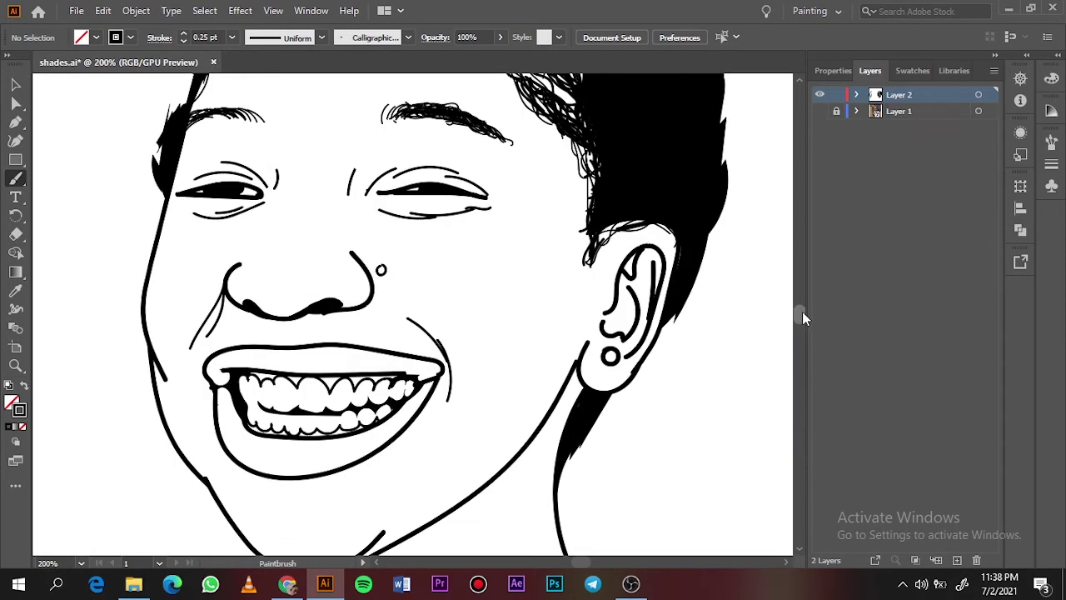
click(232, 37)
click(250, 121)
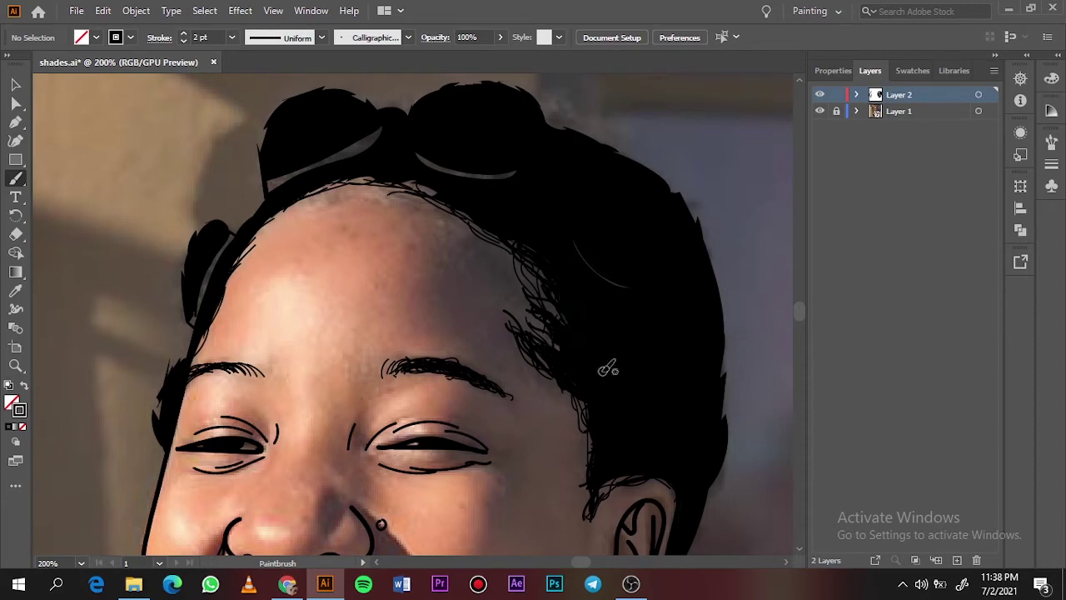
Step: Hide the reference photo and set the stroke weight to 0.75 pt
key(ctrl+0)
click(819, 111)
key(ctrl+plus)
key(ctrl+plus)
scroll(799, 311, up, 1)
click(232, 38)
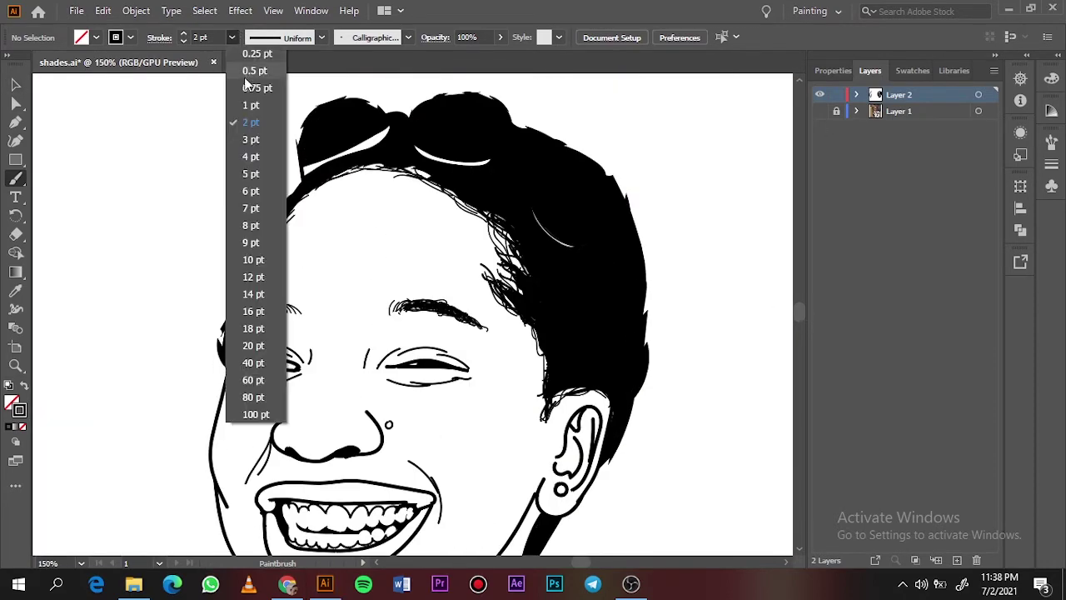
click(248, 87)
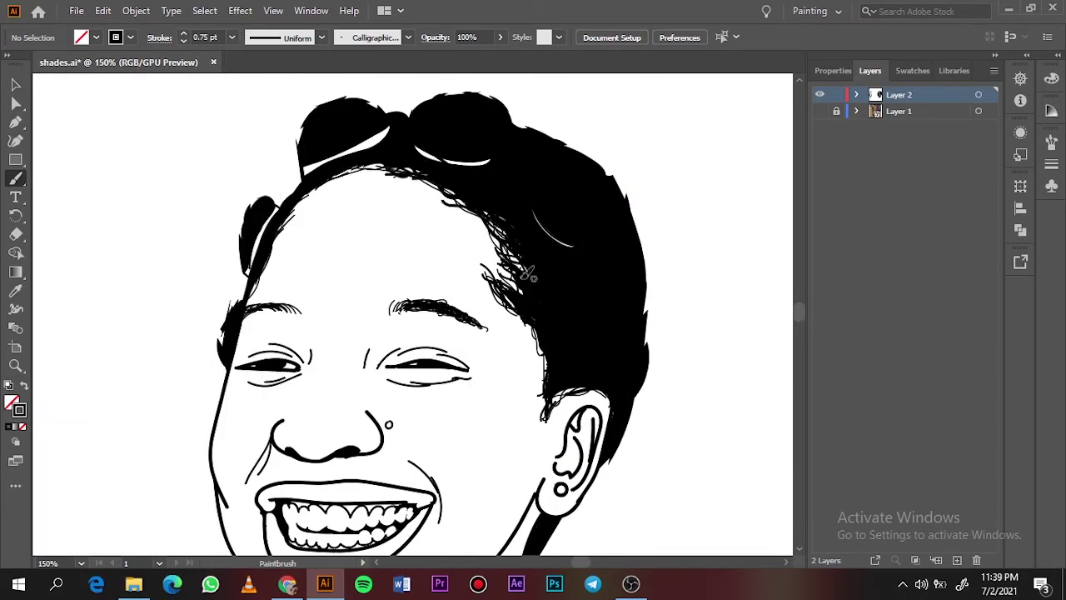
key(ctrl+0)
Step: Hide the reference photo and marquee-select the entire line-art drawing
key(v)
click(819, 111)
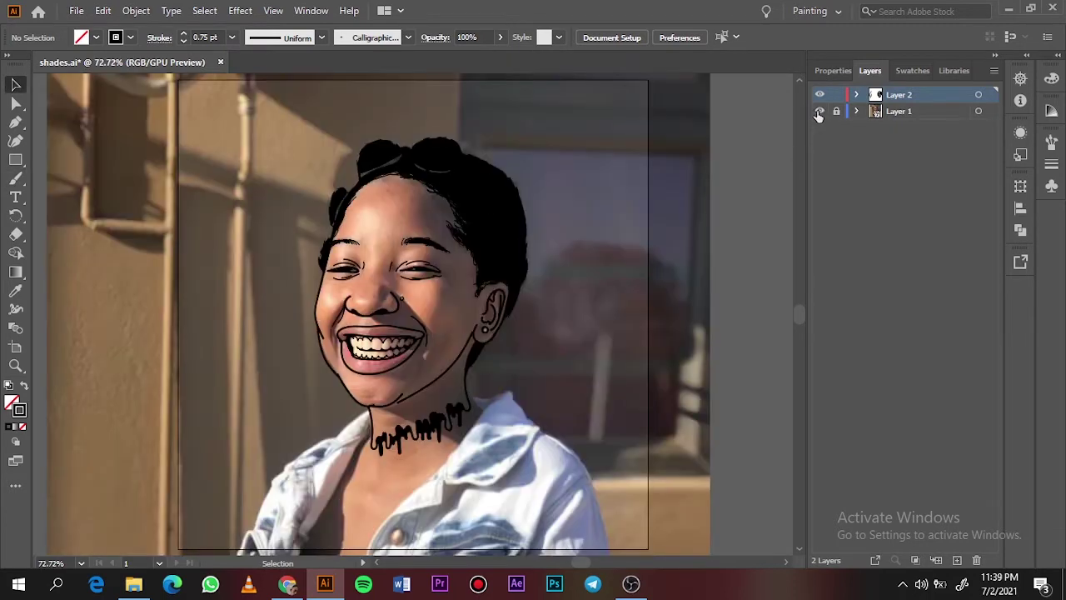
click(819, 111)
drag(241, 125, 557, 436)
Step: Apply a Pathfinder operation to the selected drawing, deselect, and show the Swatches panel
click(833, 70)
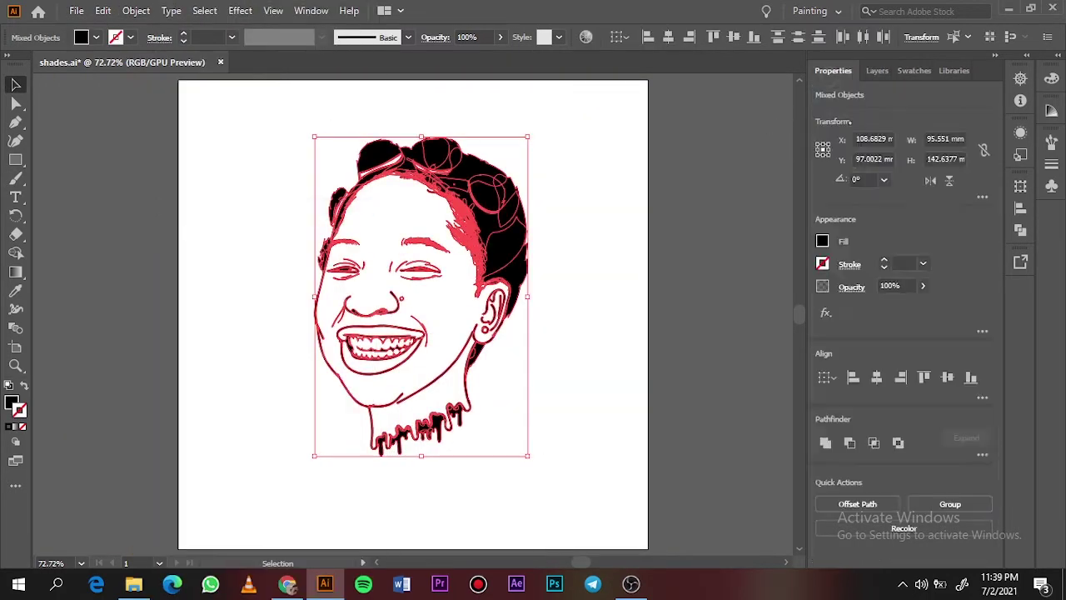
click(824, 443)
click(982, 454)
click(884, 539)
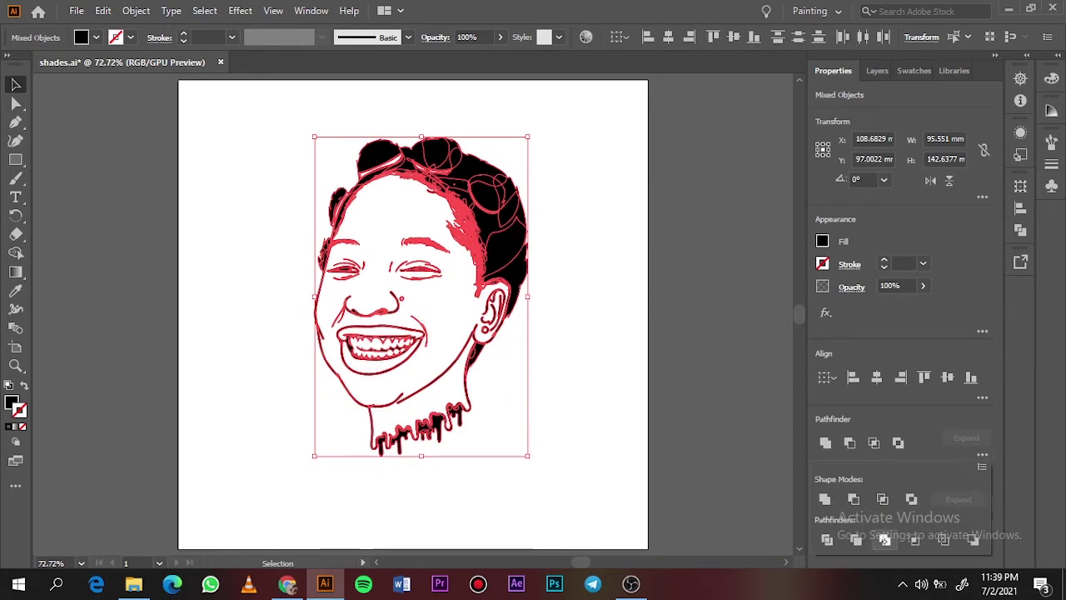
click(870, 70)
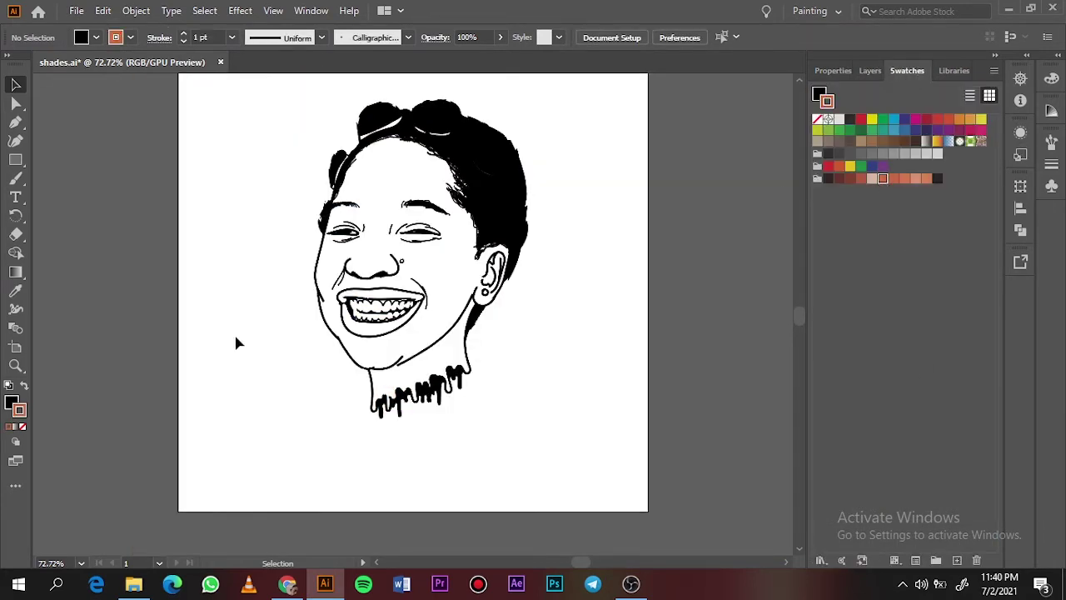
Step: Draw a skin-tone rectangle over the whole portrait and send it behind the line-art
key(m)
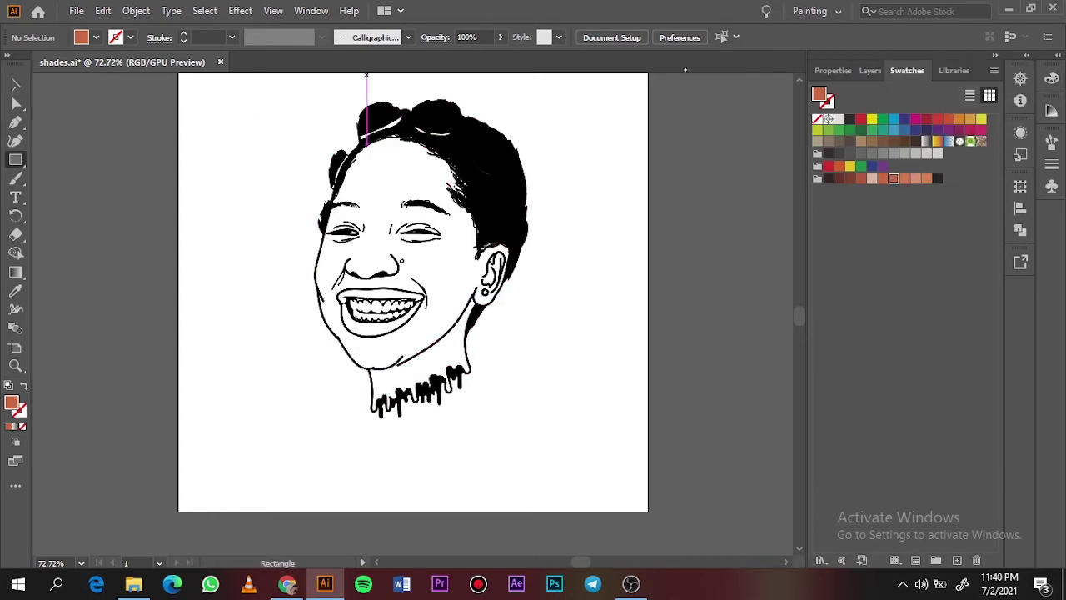
mouse_move(269, 99)
mouse_down()
mouse_move(546, 354)
mouse_move(610, 476)
mouse_up()
right_click(545, 229)
click(739, 541)
key(v)
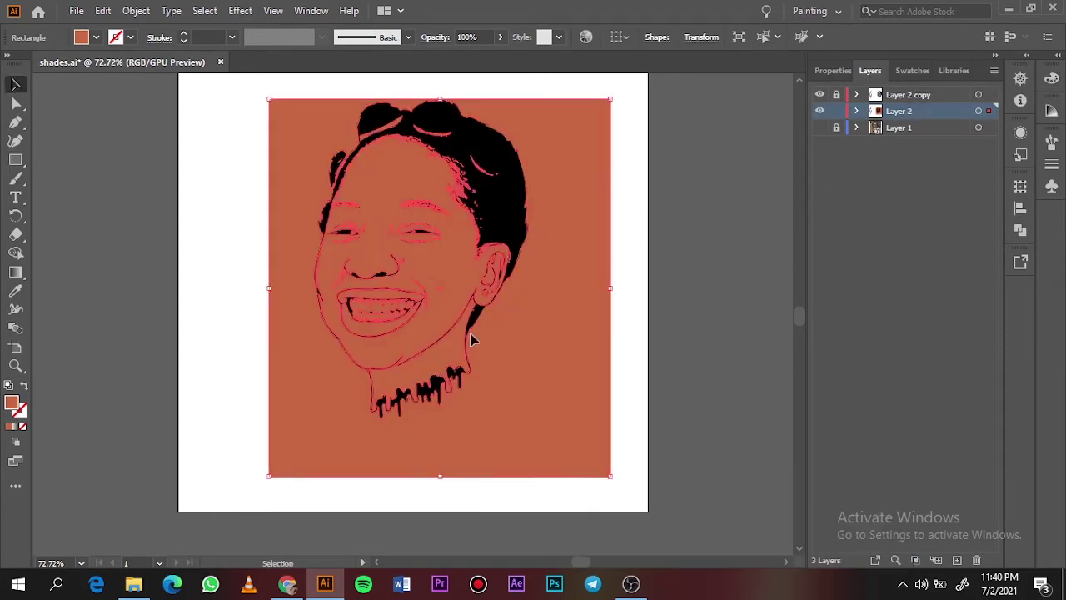
key(ctrl+a)
key(ctrl+shift+a)
Step: Make the eye whites inside the isolated group light grey (EAEAEA)
double_click(595, 370)
key(ctrl+equal)
key(ctrl+equal)
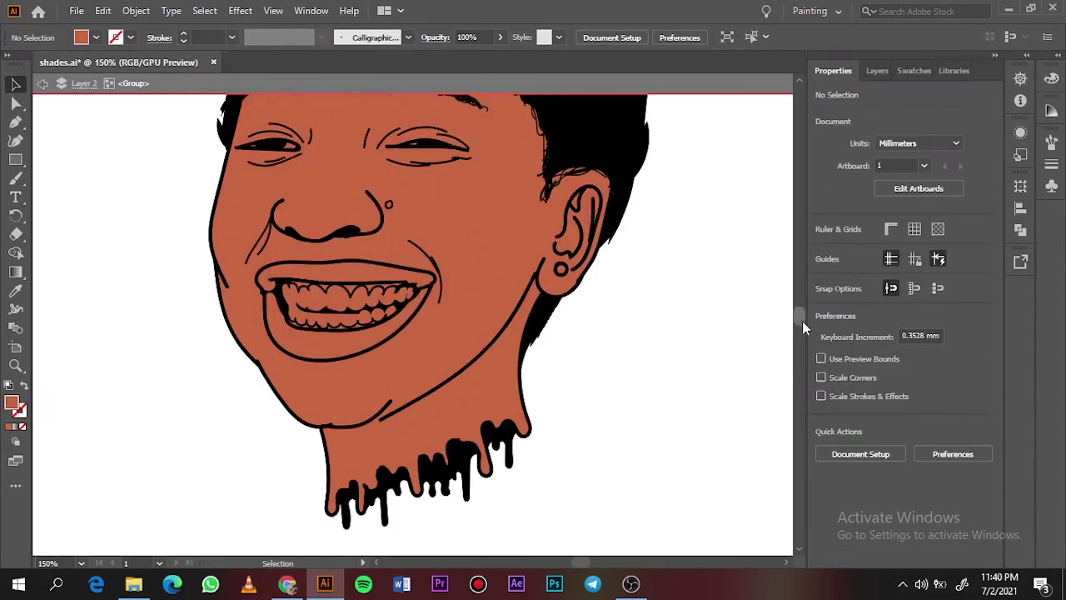
click(313, 382)
key(ctrl+equal)
key(ctrl+equal)
key(ctrl+equal)
click(304, 338)
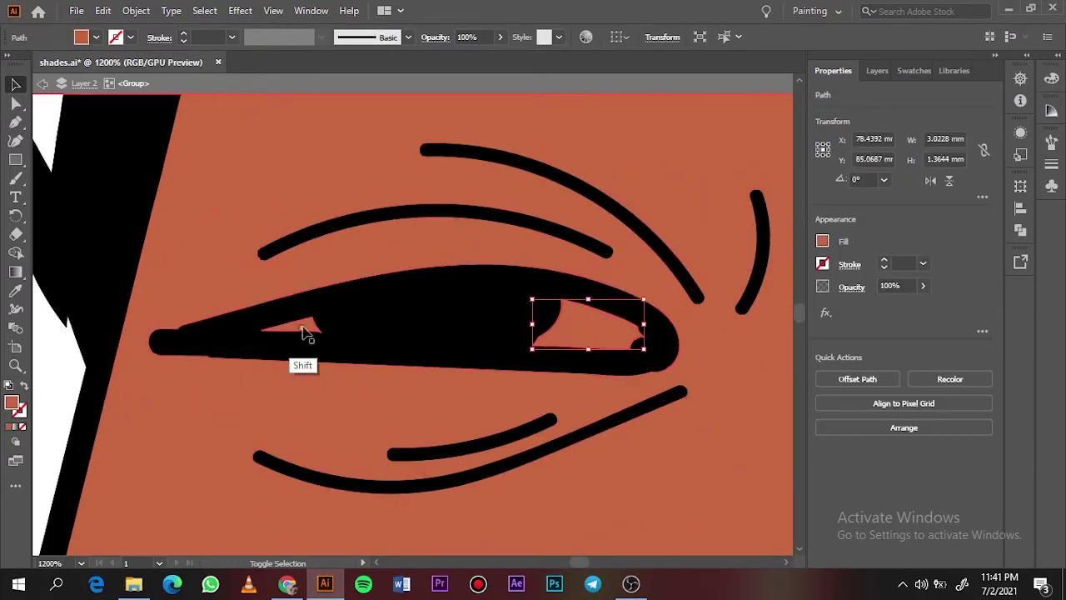
key(ctrl+equal)
double_click(11, 403)
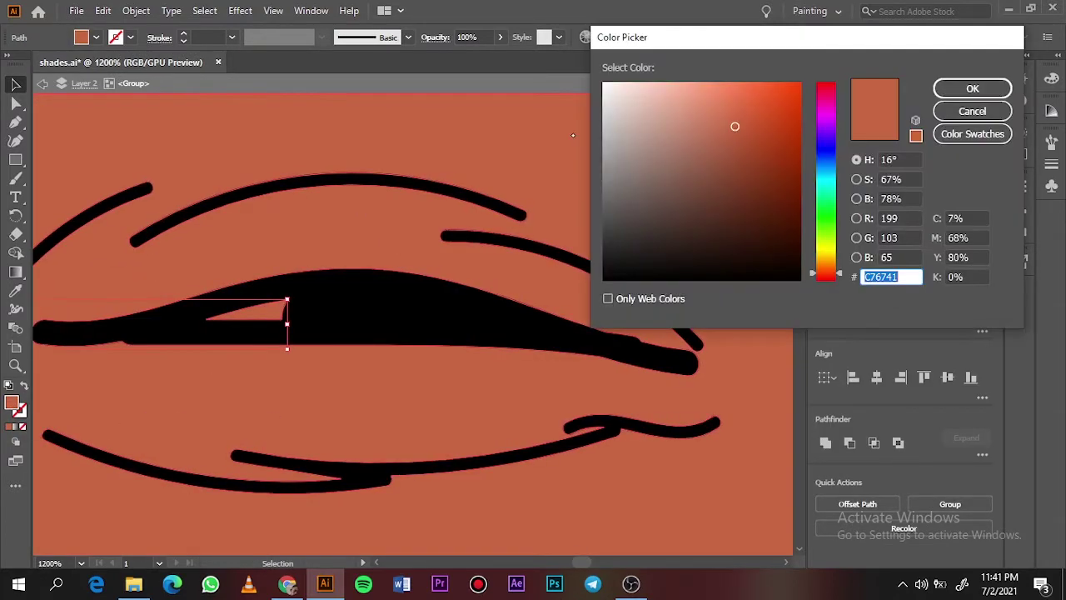
click(604, 97)
key(Return)
key(ctrl+0)
Step: Colour the teeth white
key(ctrl+equal)
key(ctrl+equal)
key(ctrl+equal)
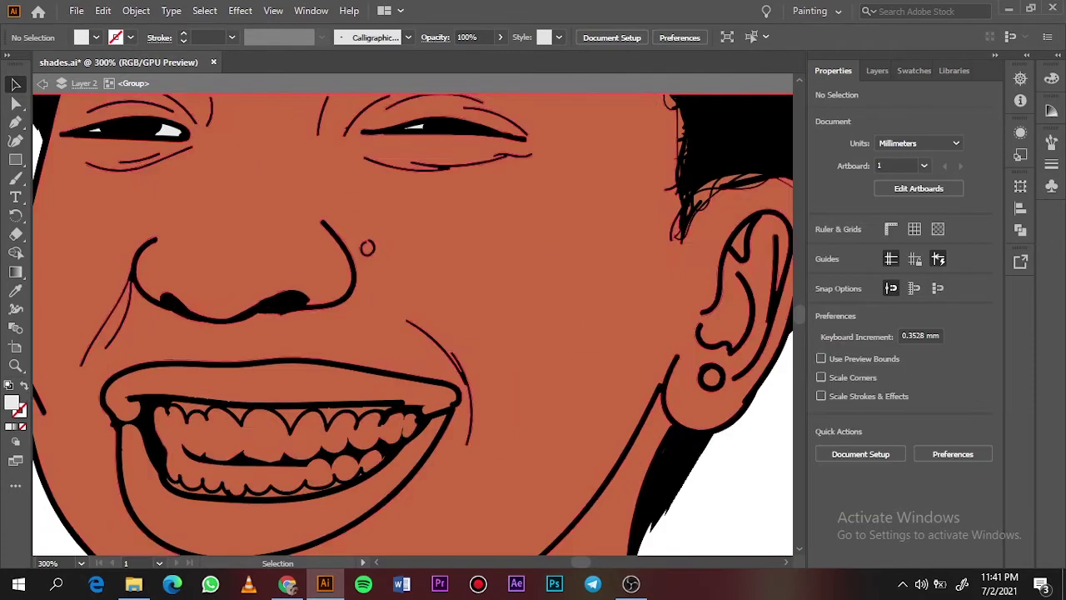
click(283, 441)
double_click(12, 403)
click(971, 88)
click(735, 483)
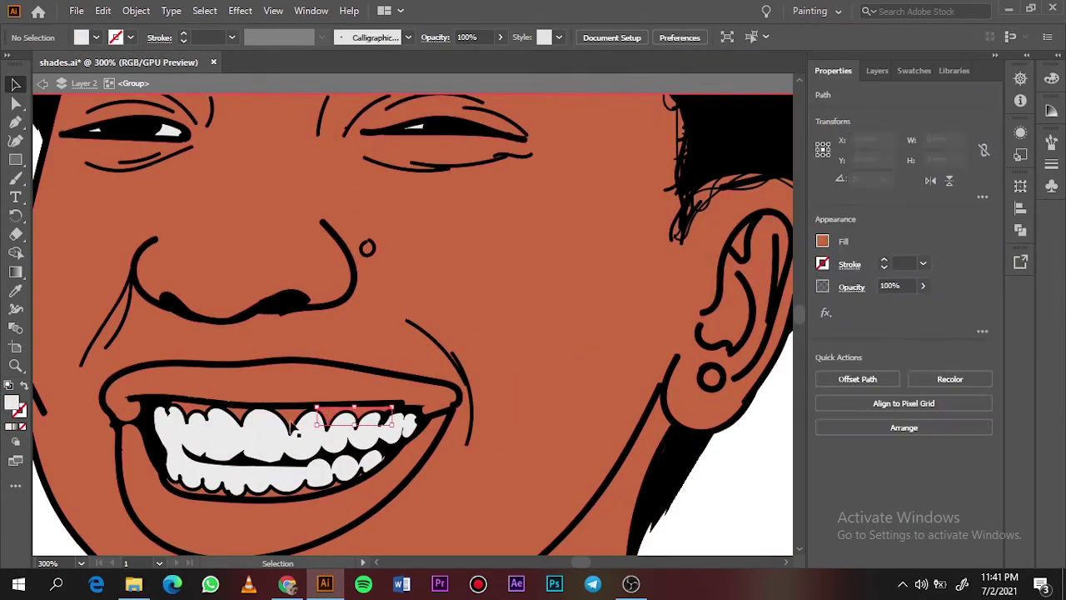
Step: Fill the gum areas between the teeth with pink
shift+click(193, 413)
shift+click(305, 489)
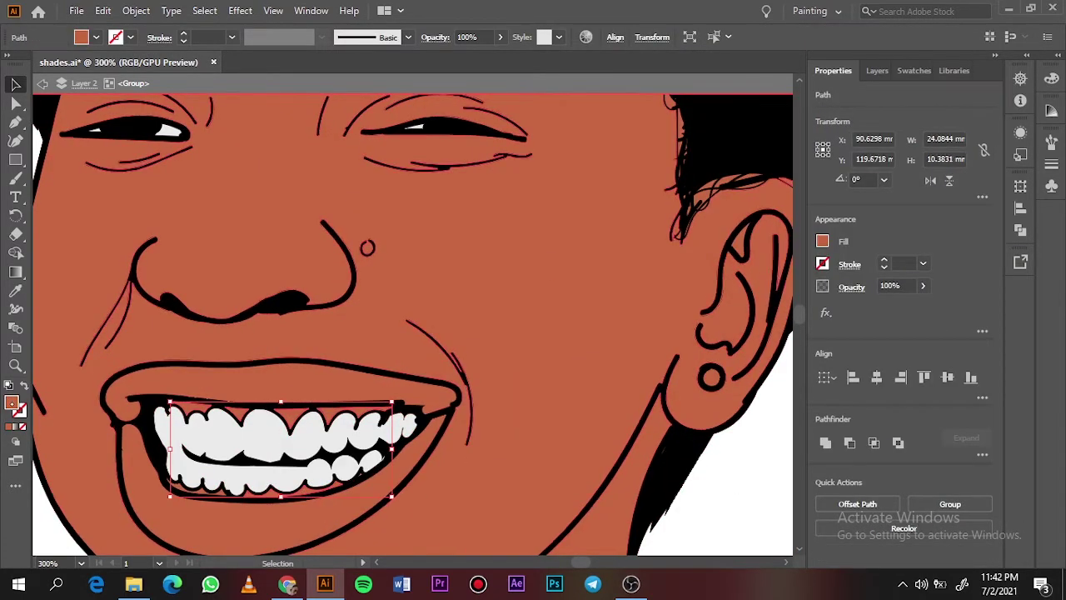
double_click(11, 403)
key(Return)
click(711, 475)
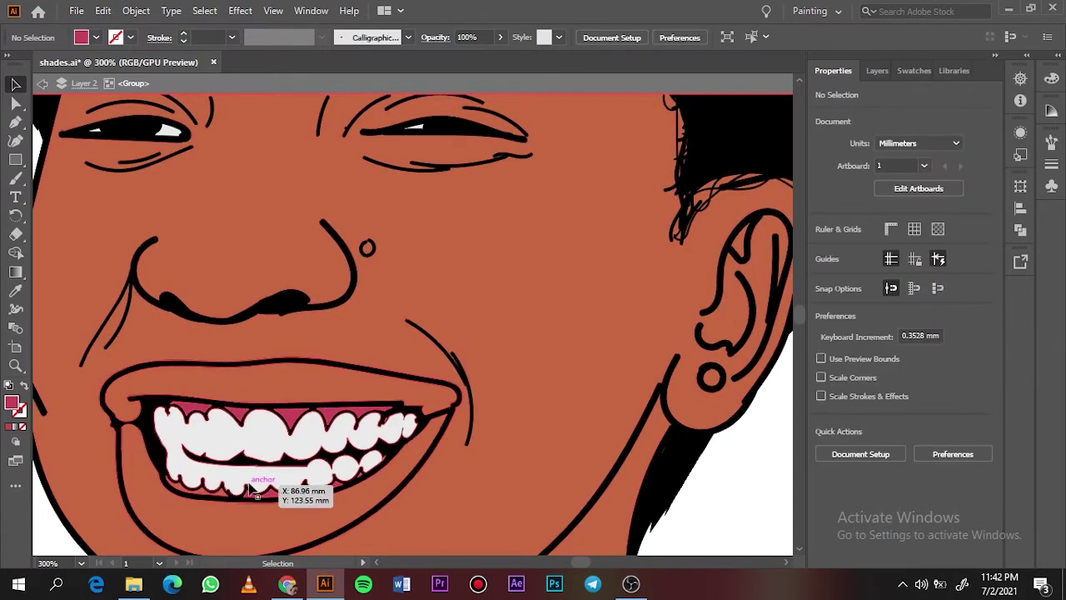
scroll(226, 497, up, 3)
Step: Sample the gum pink with the Eyedropper onto the tiny gap triangle under the teeth
click(210, 435)
click(638, 352)
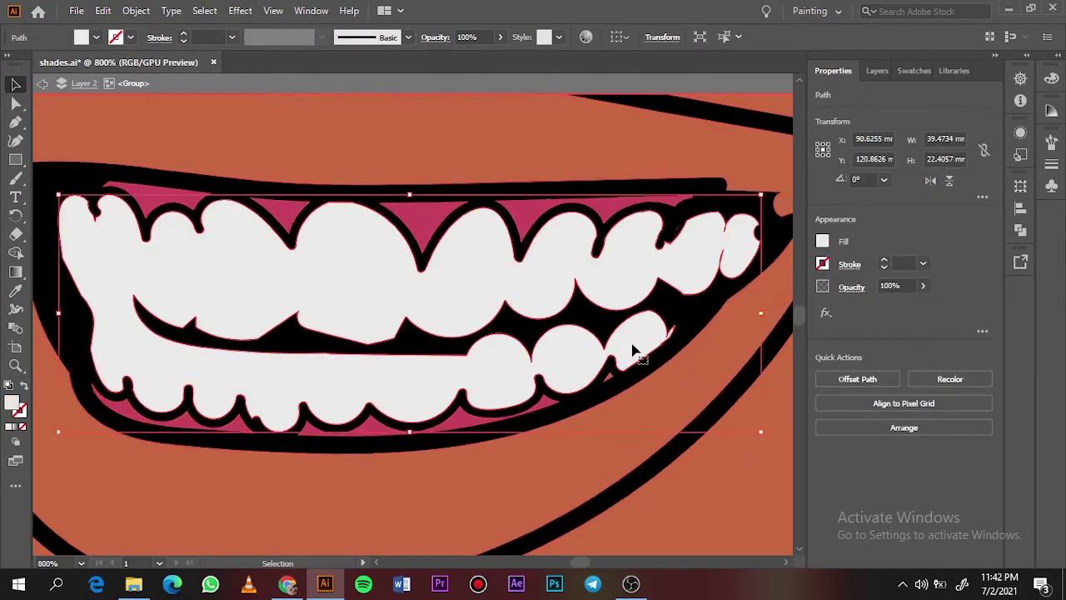
key(ctrl+plus)
key(ctrl+plus)
scroll(581, 564, down, 3)
scroll(708, 409, up, 5)
click(380, 285)
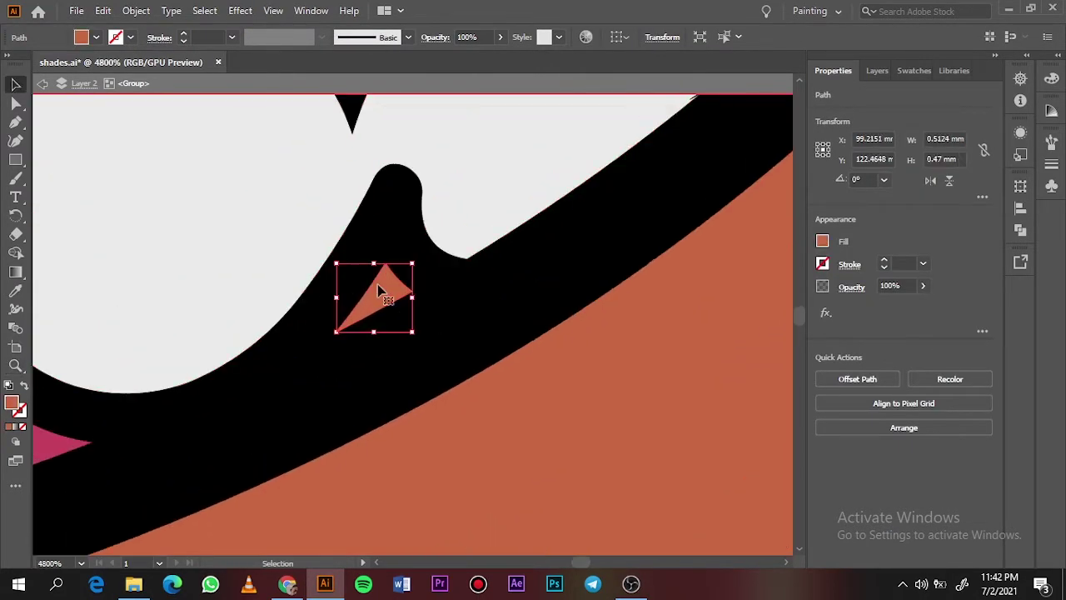
key(i)
click(58, 442)
click(11, 86)
key(ctrl+0)
Step: Colour the earring stud pale yellow-green (d4d9a0)
click(164, 248)
scroll(375, 291, up, 5)
click(613, 356)
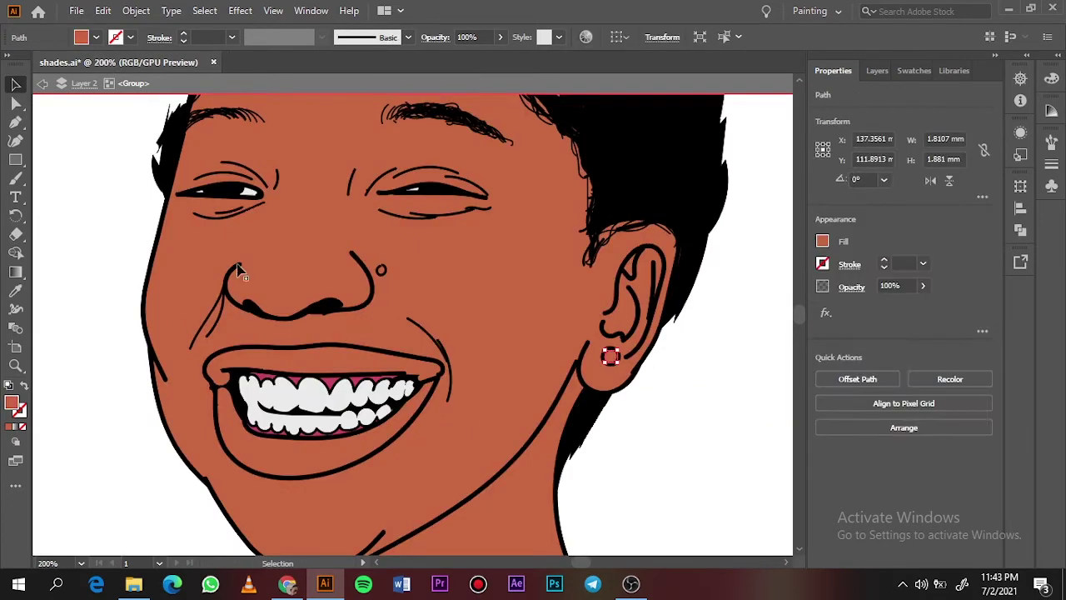
double_click(12, 403)
text(d4d9a0)
click(970, 88)
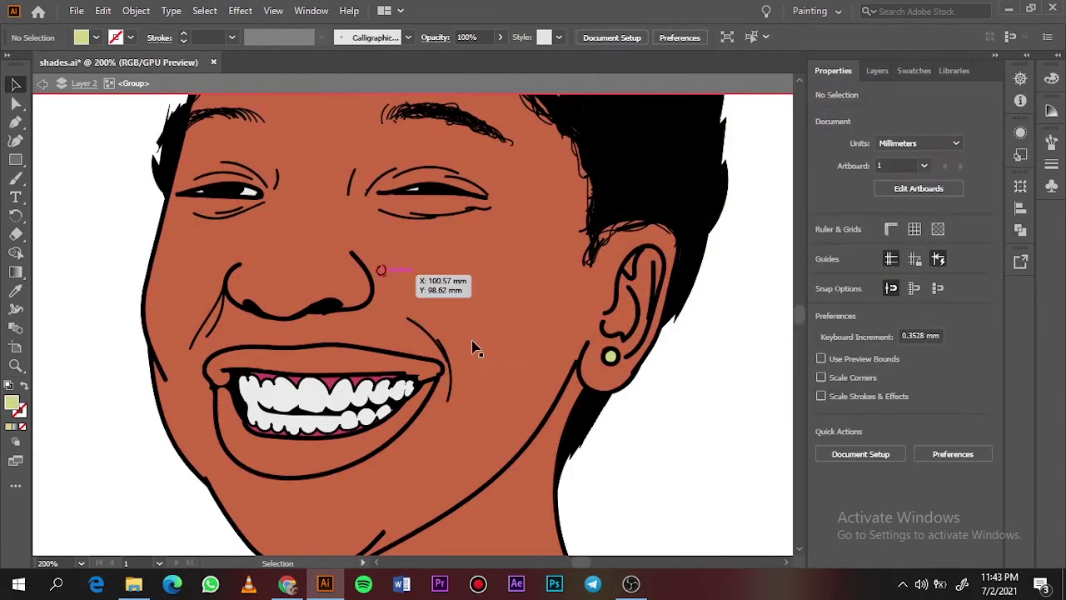
scroll(799, 309, up, 5)
click(334, 224)
key(ctrl+plus)
Step: Fill the left and right hair-bun highlight shapes with magenta from the swatches
shift+click(638, 341)
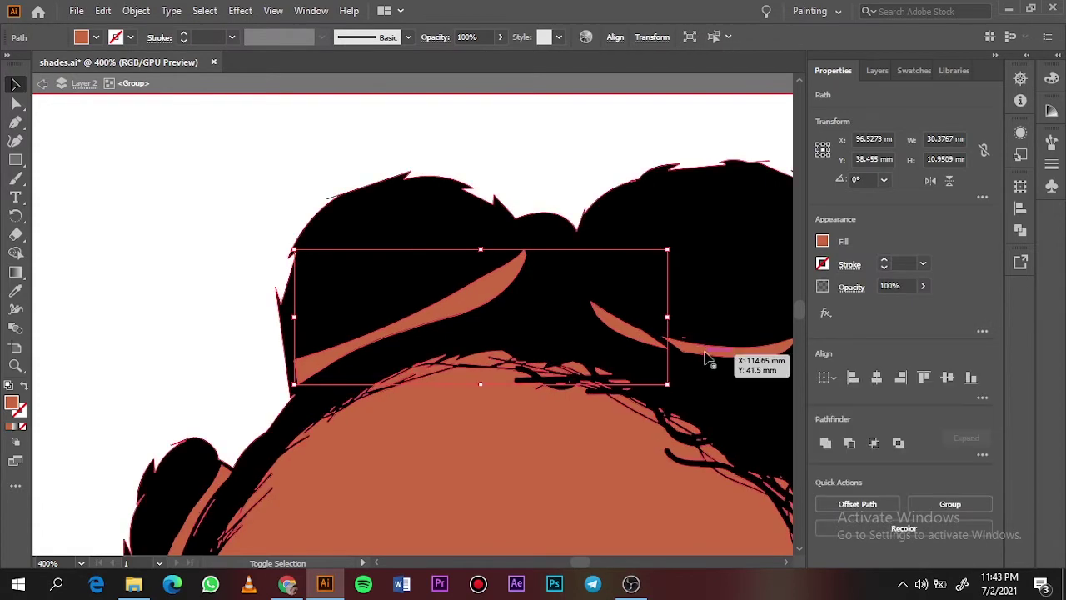
click(95, 36)
click(103, 76)
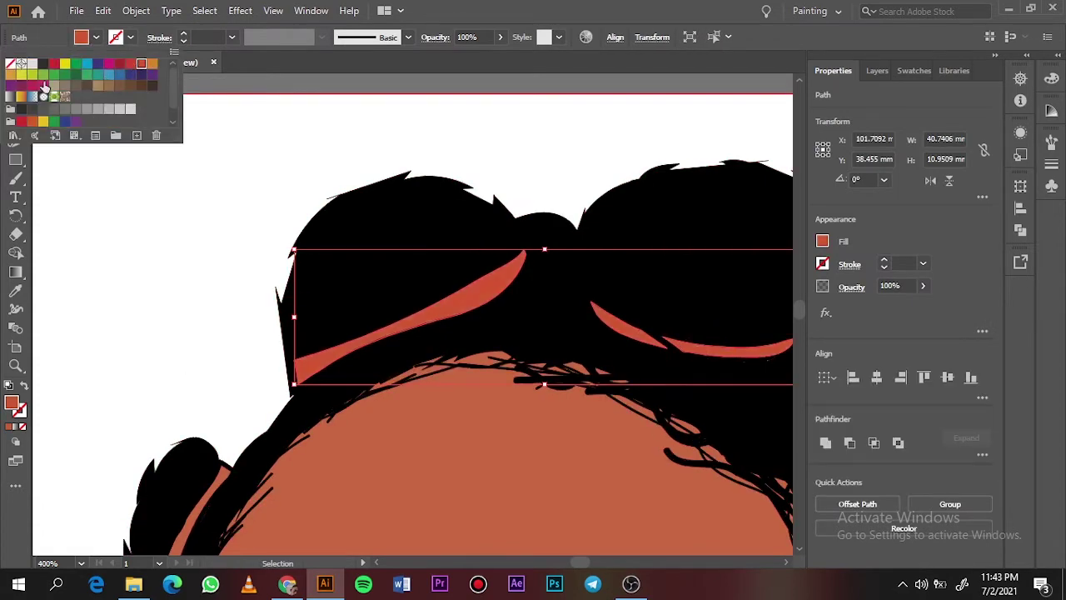
click(193, 318)
key(ctrl+0)
Step: Colour the hair-edge highlight near the forehead magenta as well
key(z)
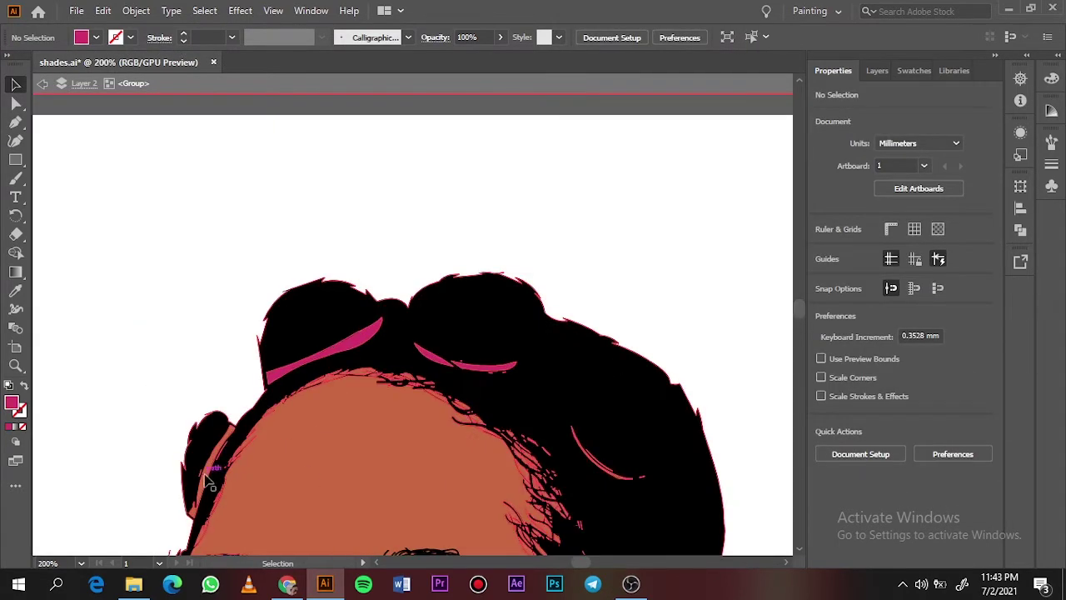
drag(340, 181, 448, 307)
ctrl+click(414, 356)
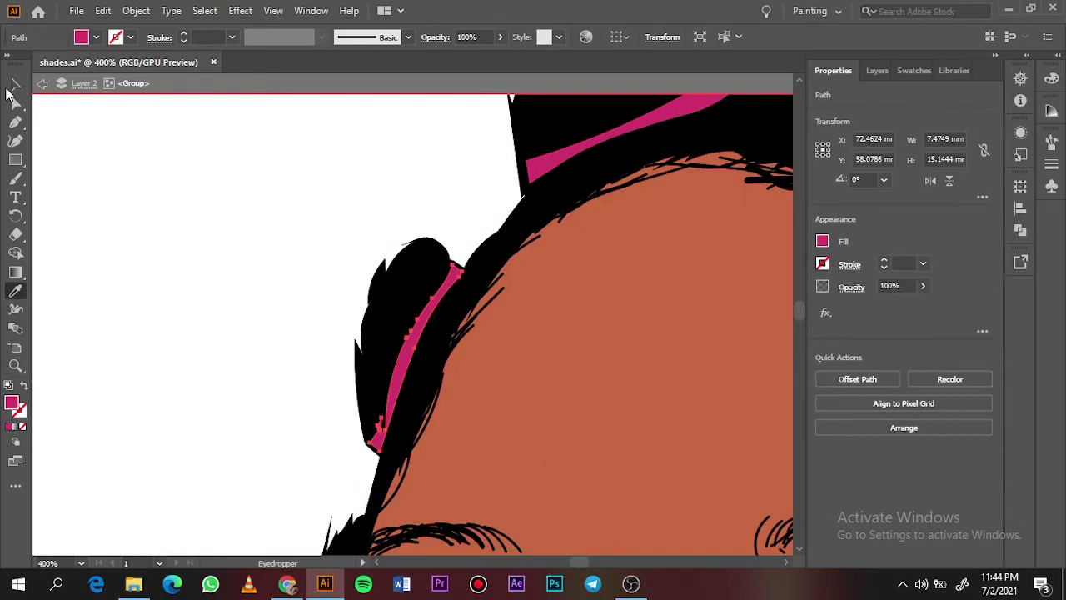
key(ctrl+minus)
key(ctrl+minus)
drag(574, 562, 587, 565)
key(ctrl+plus)
key(ctrl+plus)
key(ctrl+plus)
key(ctrl+plus)
key(ctrl+plus)
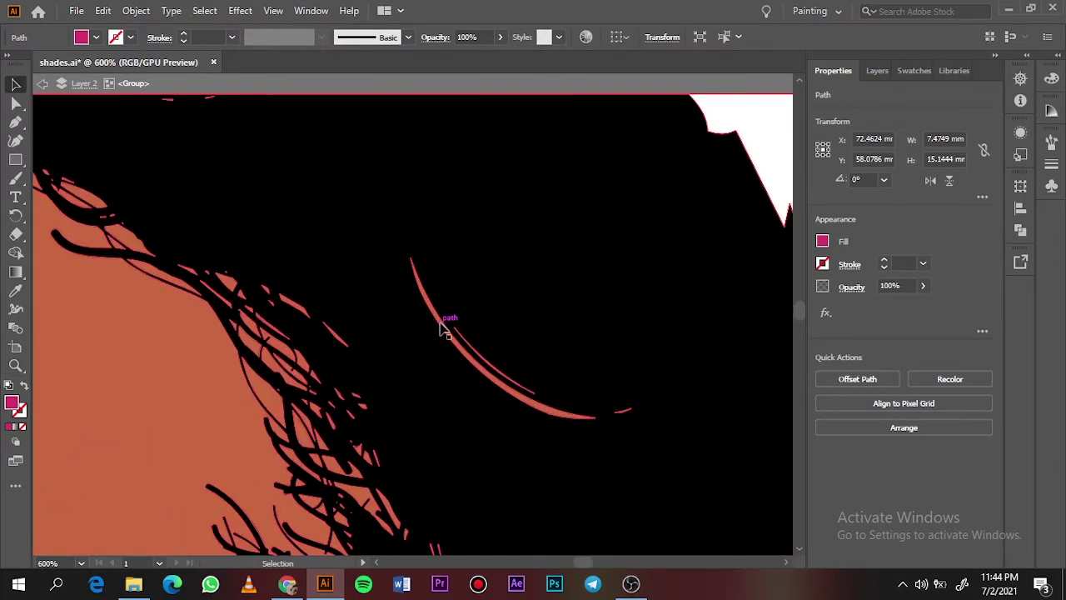
key(ctrl+plus)
key(ctrl+plus)
key(ctrl+minus)
key(ctrl+minus)
key(ctrl+minus)
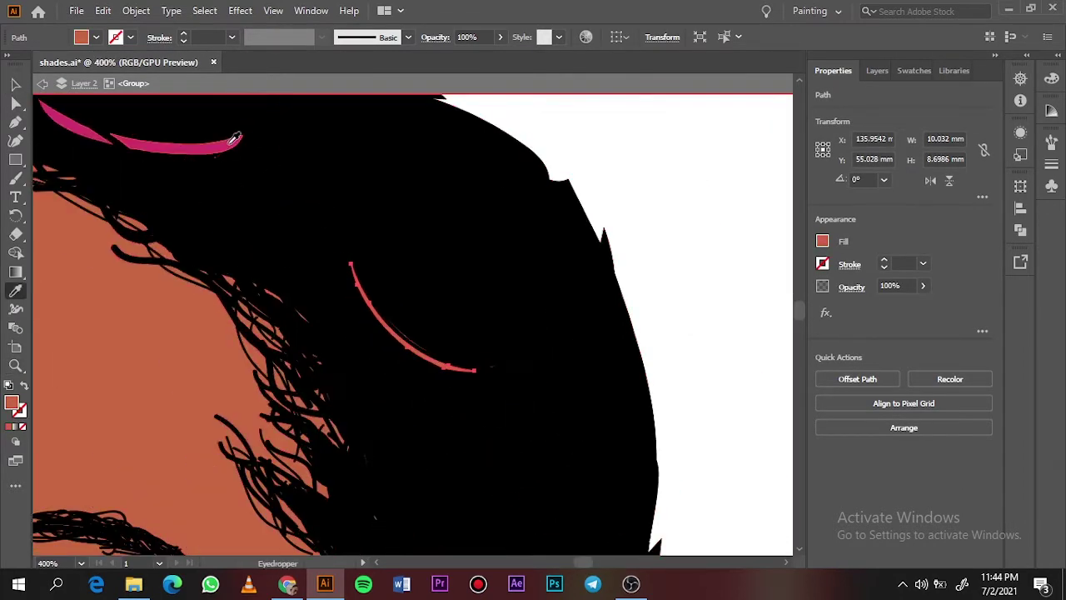
click(625, 181)
key(ctrl+0)
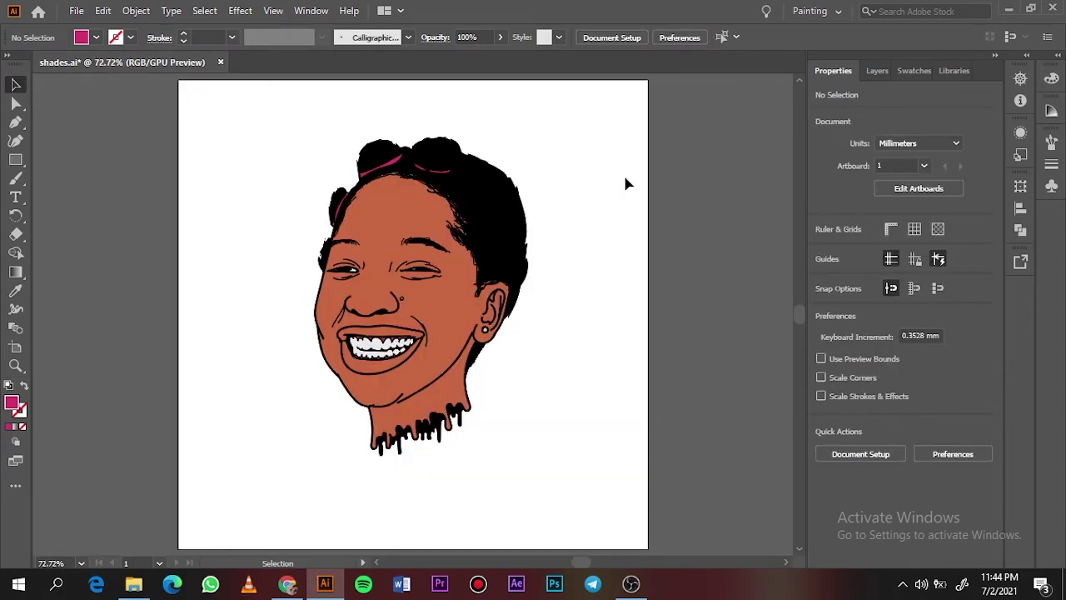
Step: Select the mouth inside the group to give it a new fill colour
double_click(392, 360)
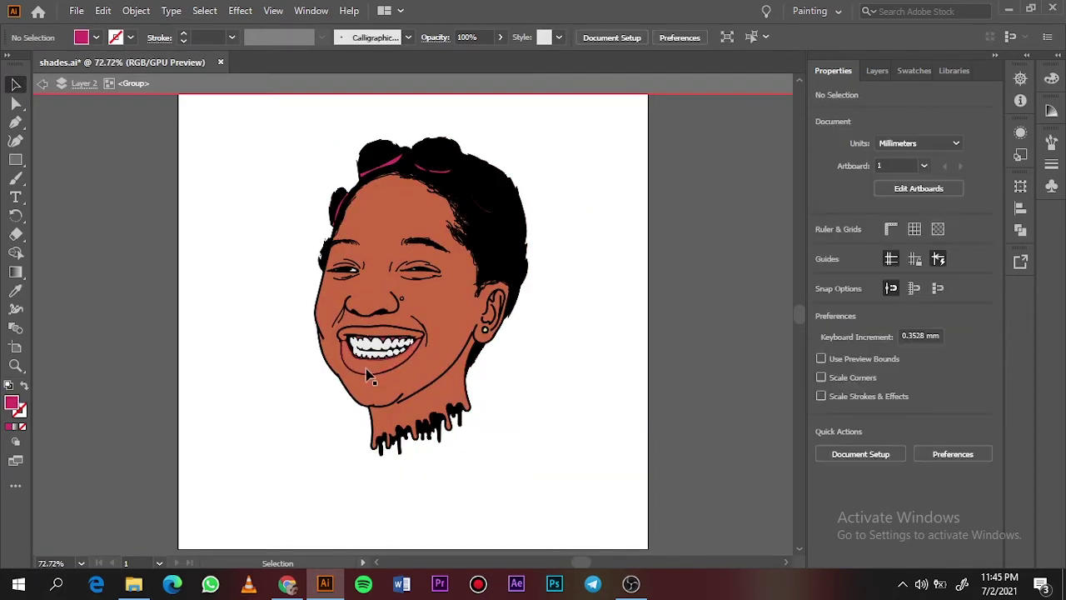
key(ctrl+plus)
key(ctrl+plus)
key(v)
double_click(12, 403)
Step: Fill the mouth with pink and give the upper lip a darker pink
drag(823, 266, 823, 91)
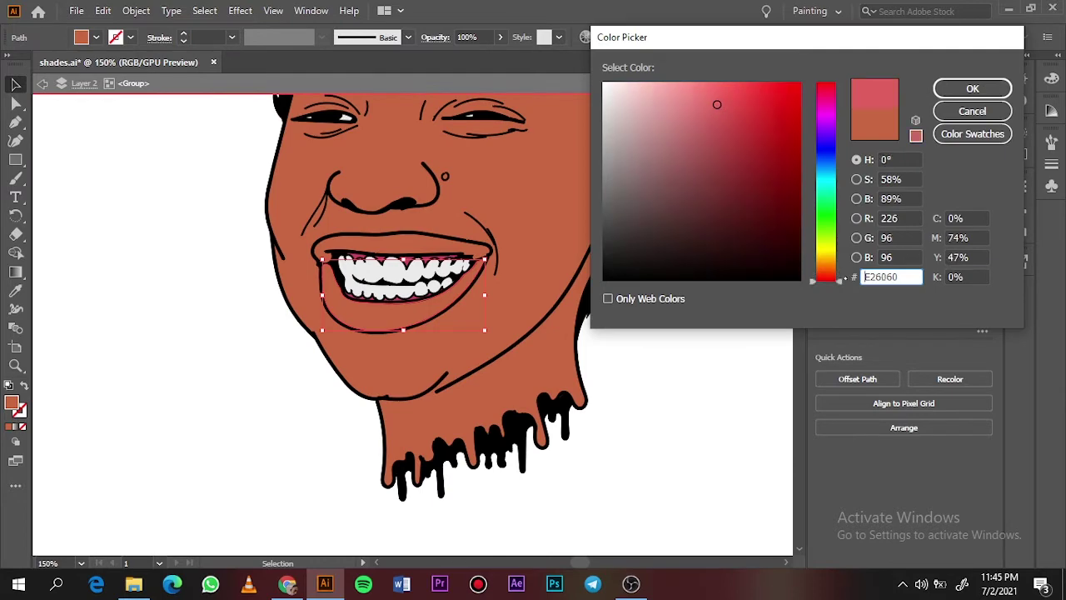
click(971, 88)
click(716, 305)
click(402, 248)
double_click(12, 403)
text(A54D35)
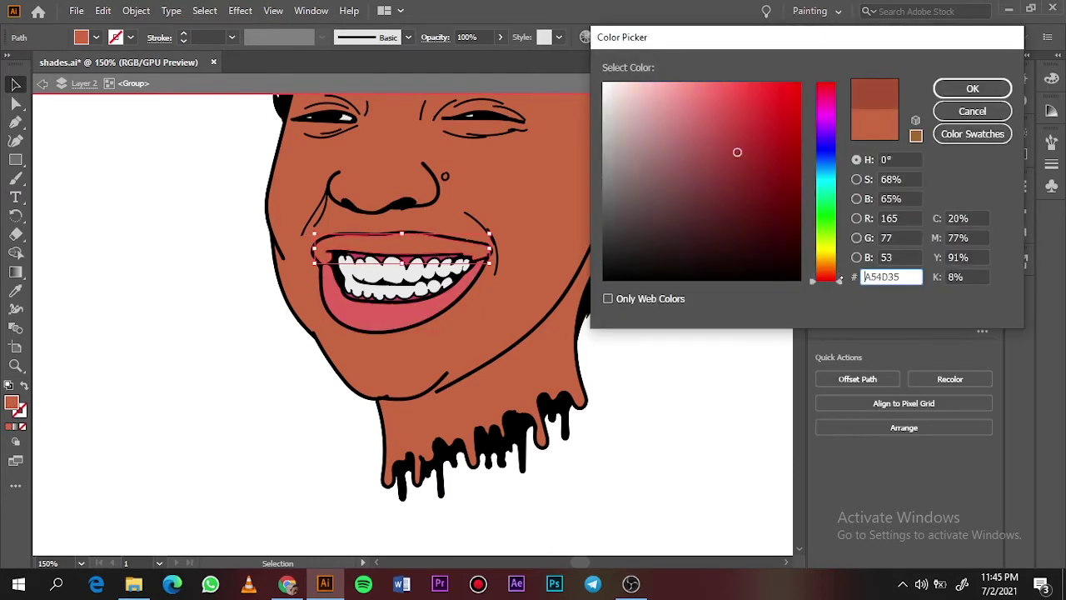
click(962, 96)
click(209, 333)
Step: Recolour the upper lip dark brown (#96412D)
click(402, 249)
double_click(12, 403)
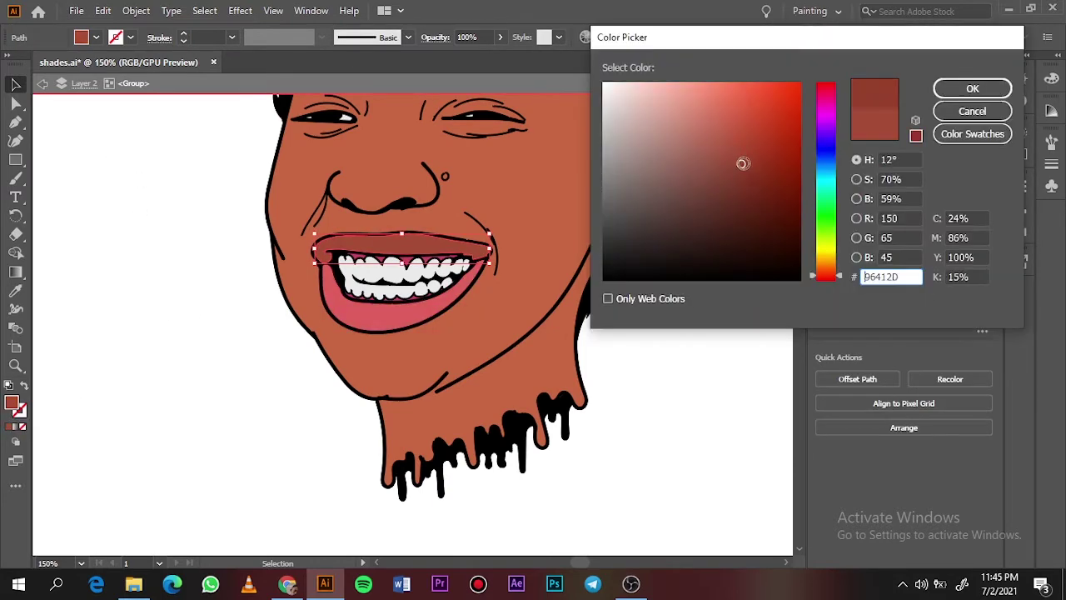
click(963, 95)
click(706, 378)
key(ctrl+0)
key(ctrl+plus)
key(ctrl+plus)
key(ctrl+plus)
Step: Toggle Layer 2 to compare with the photo, then retune the lip shading to #D86E59
click(869, 70)
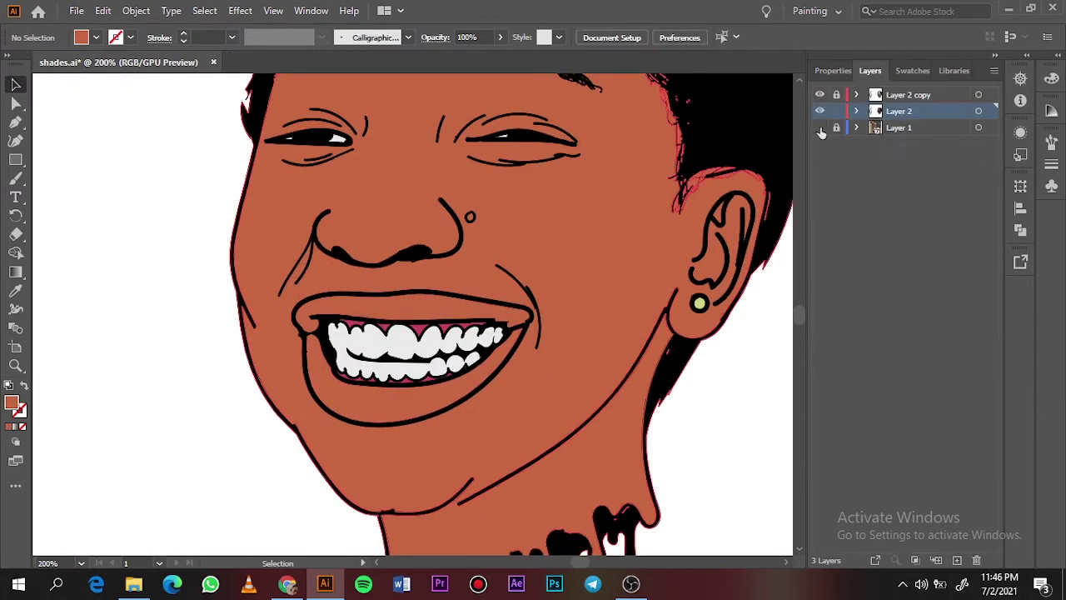
click(820, 111)
double_click(412, 300)
double_click(12, 403)
click(719, 112)
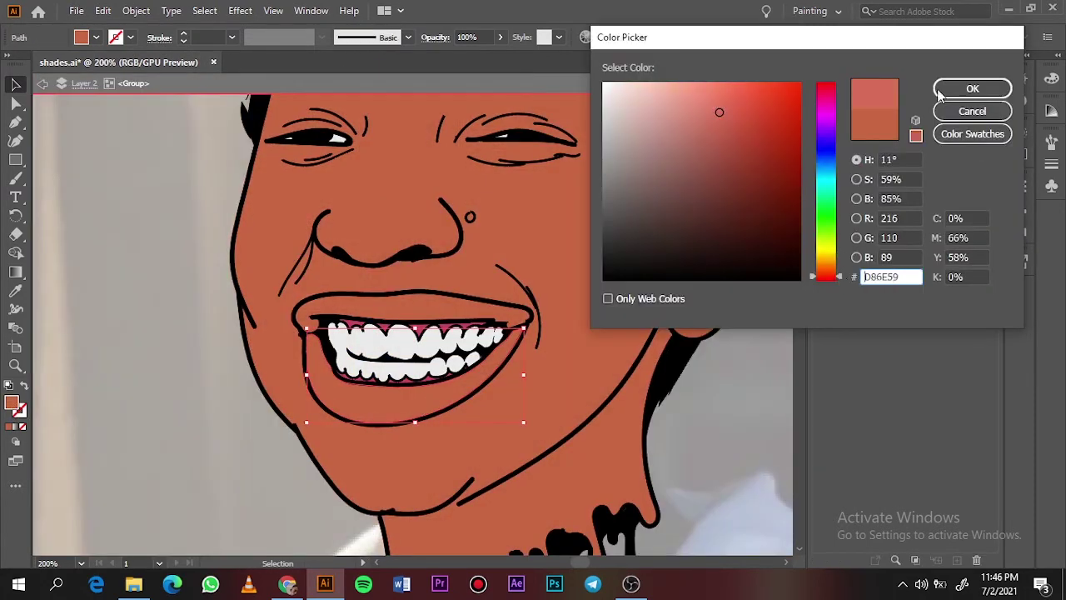
click(962, 96)
double_click(11, 403)
click(735, 137)
Step: Leave the lip group, hide the reference photo layer and expand Layer 2's paths
click(962, 96)
key(Escape)
key(ctrl+0)
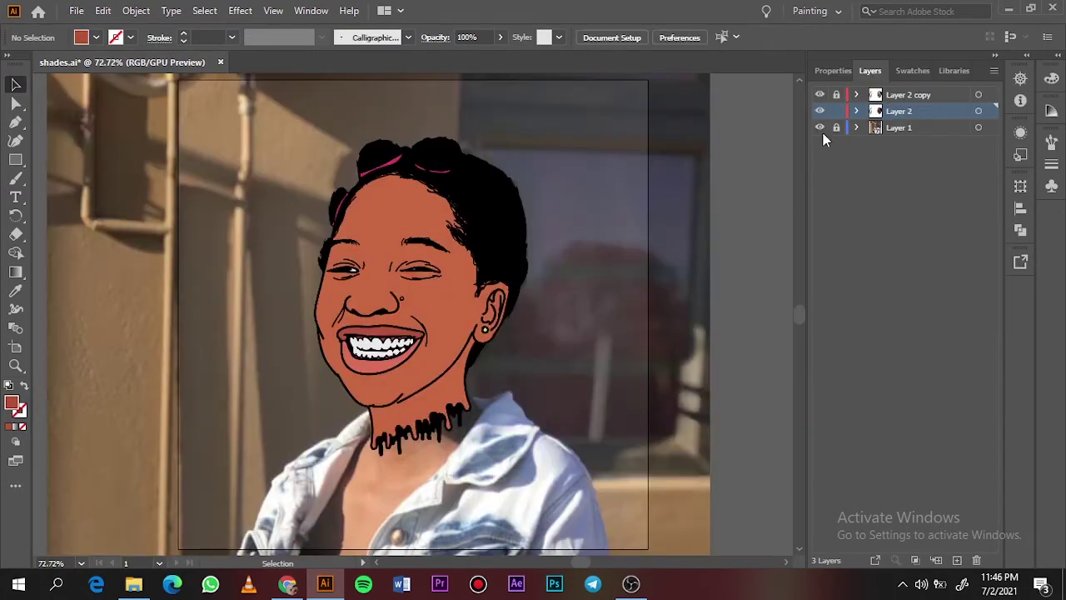
click(819, 128)
click(855, 111)
scroll(996, 96, down, 10)
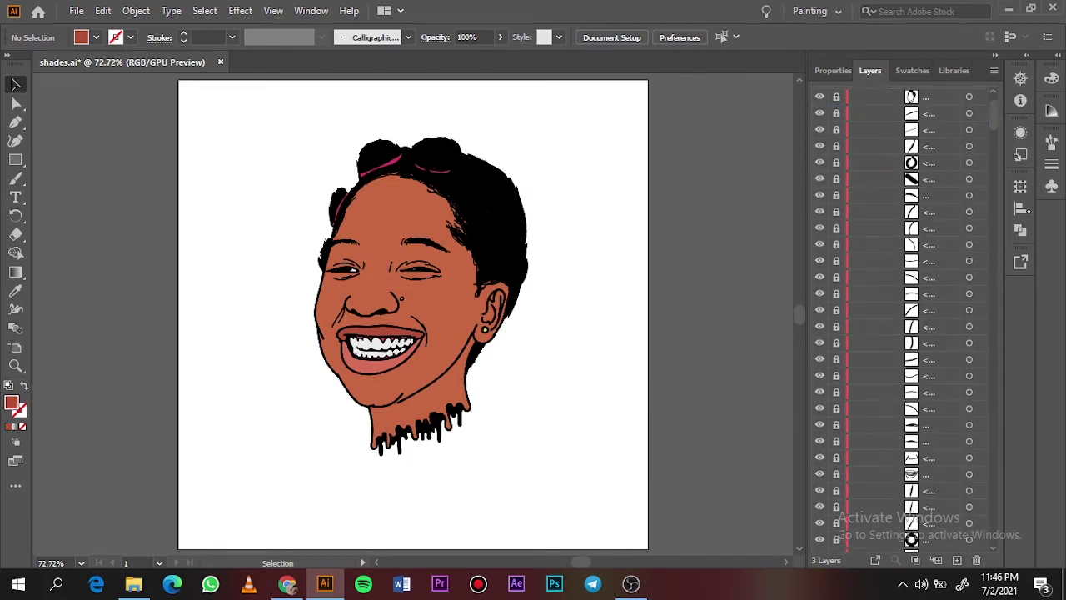
scroll(958, 209, up, 15)
Step: Duplicate Layer 2 and delete the skin fill shape from the copy
click(855, 111)
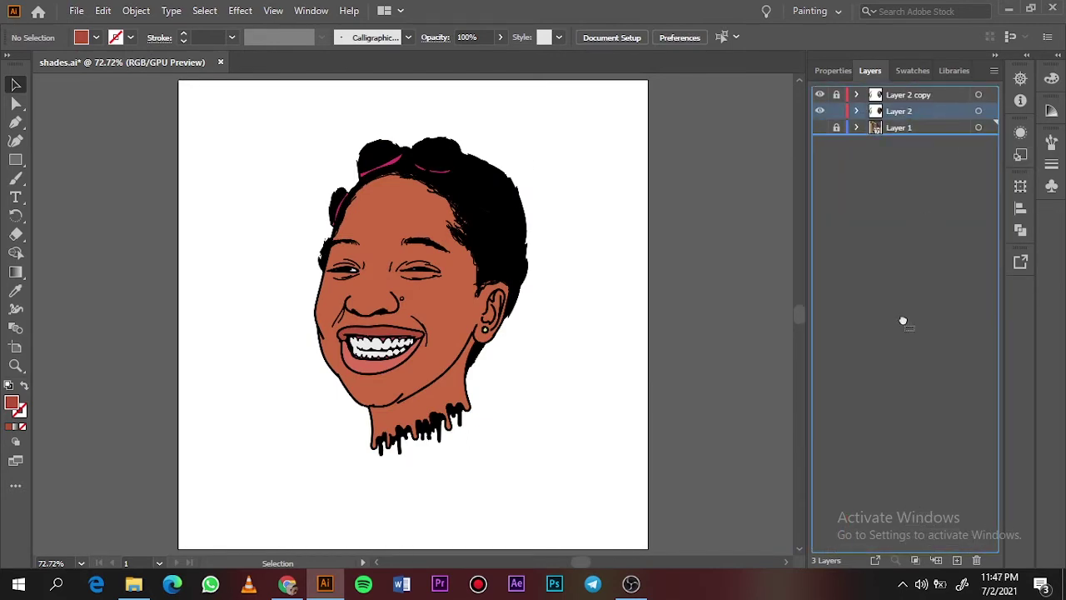
key(a)
click(405, 226)
key(Delete)
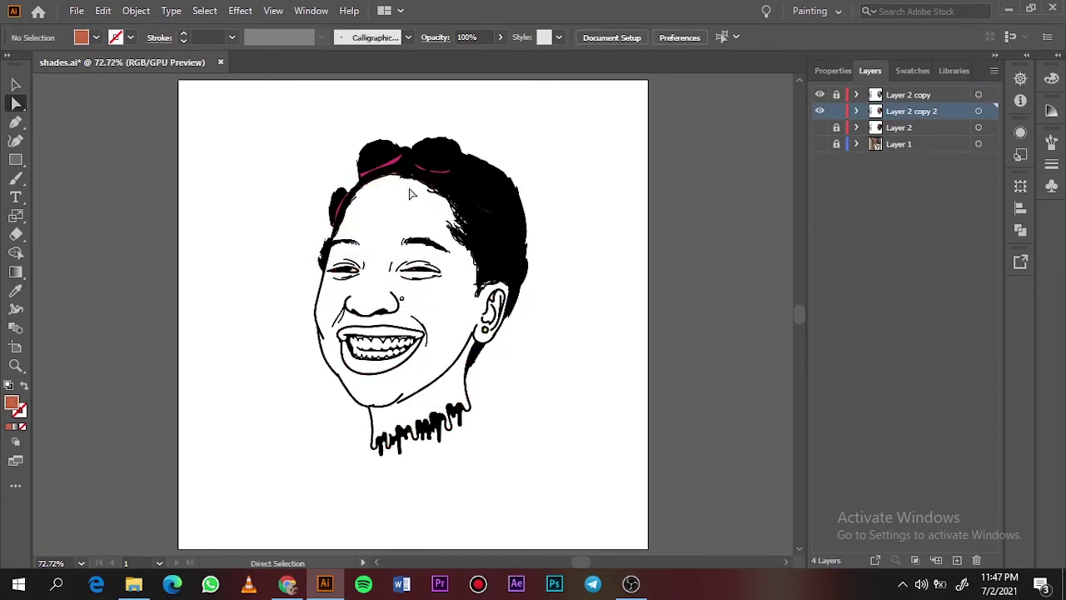
scroll(453, 409, up, 4)
drag(329, 541, 369, 513)
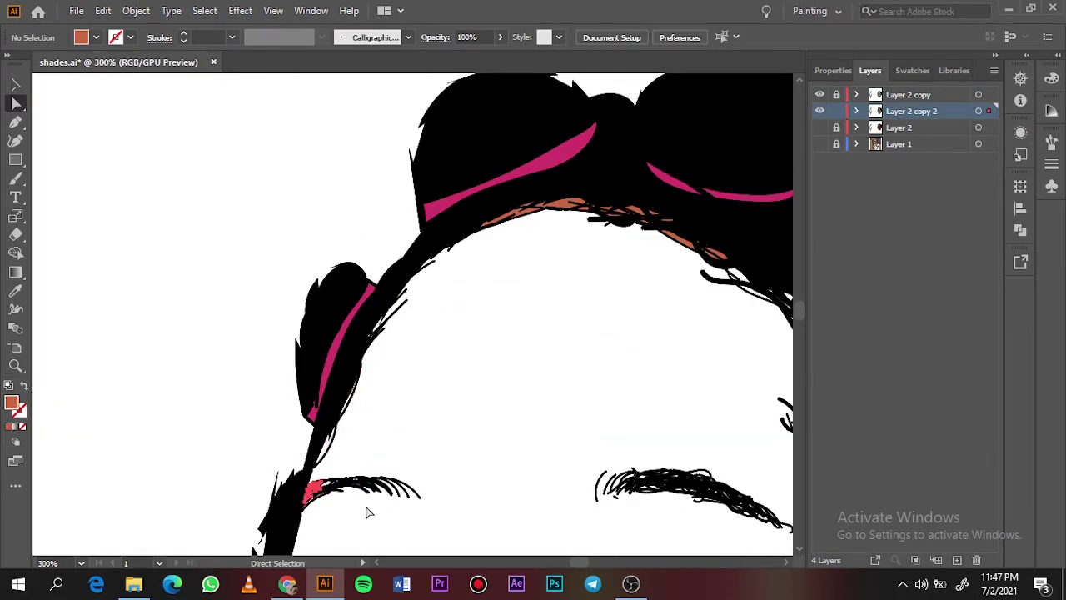
drag(517, 210, 515, 208)
key(ctrl+0)
Step: Show the photo again, set a darker red fill, and add an empty Layer 5
click(819, 144)
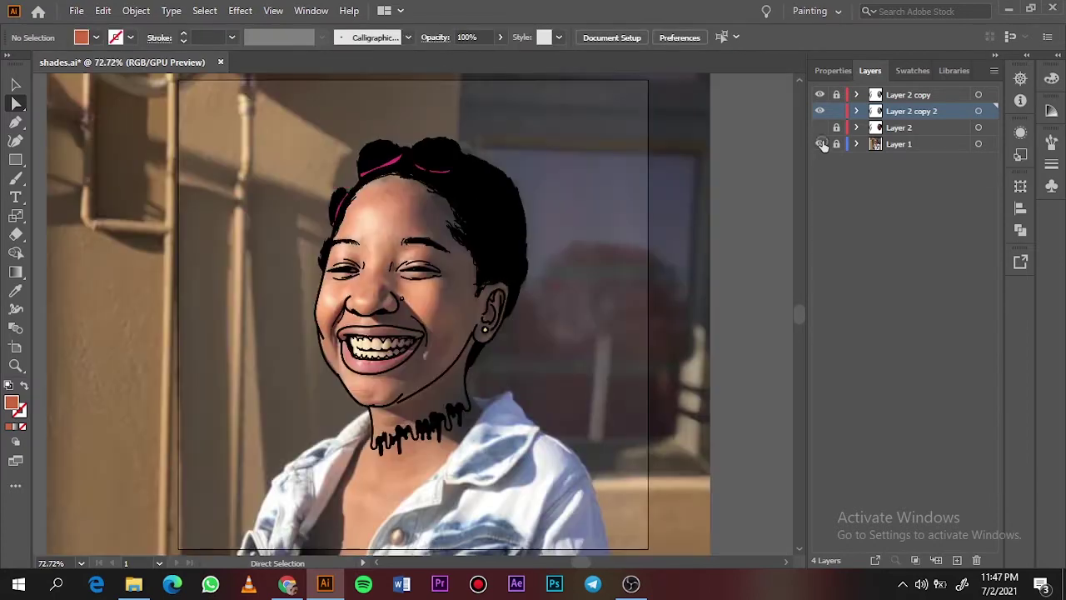
click(907, 70)
click(846, 178)
click(869, 70)
key(ctrl+l)
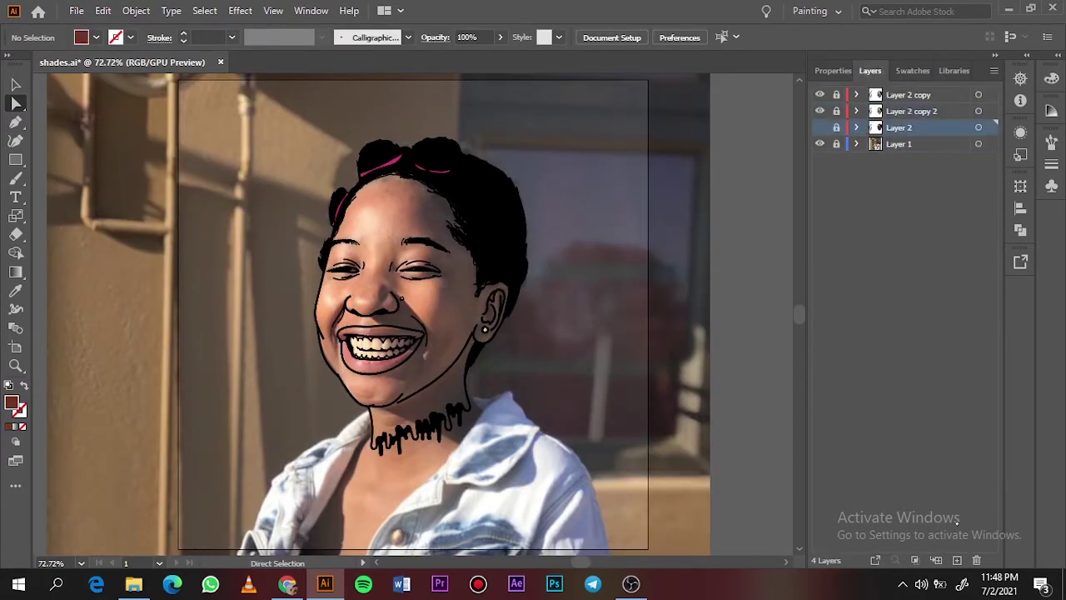
key(n)
scroll(389, 366, up, 3)
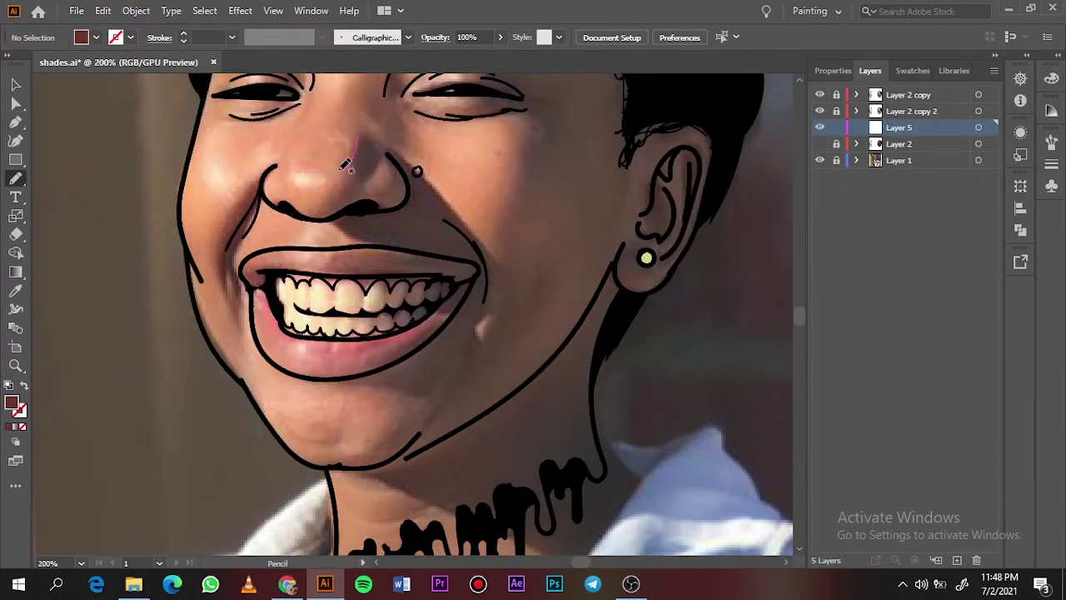
Step: Draw dark brown shadow shapes under the nose, along the right cheek and around the chin
drag(396, 155, 364, 135)
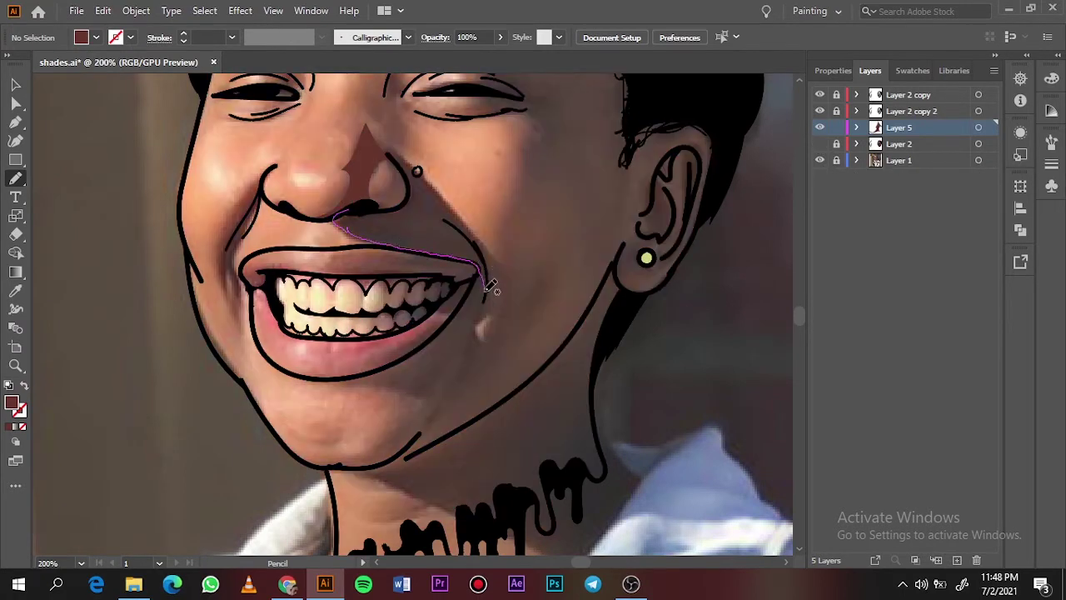
drag(417, 174, 479, 288)
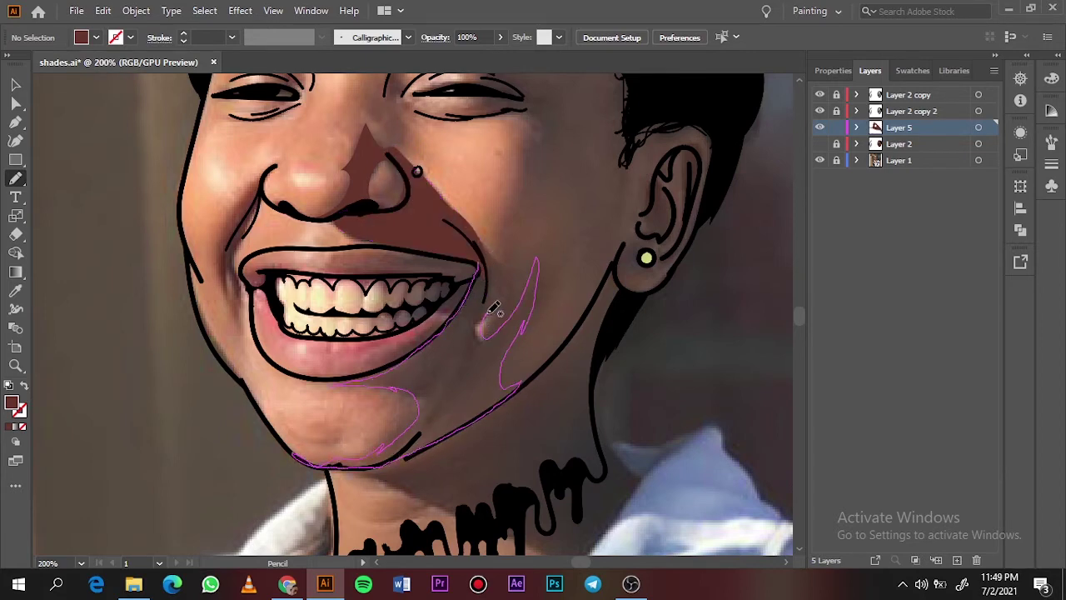
drag(492, 311, 477, 333)
drag(357, 435, 366, 435)
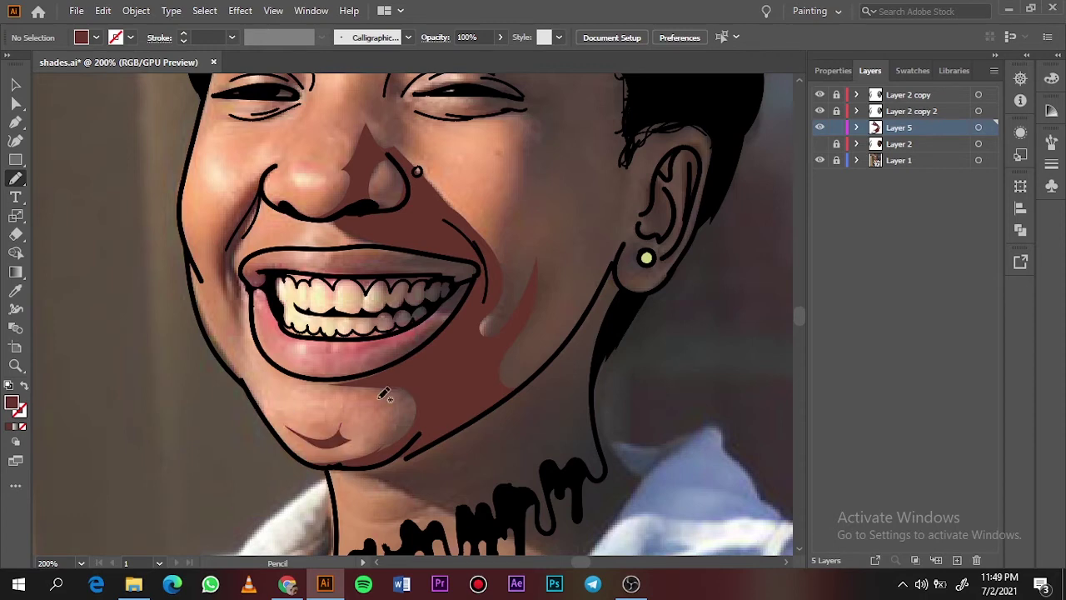
click(819, 145)
drag(401, 146, 398, 150)
click(819, 143)
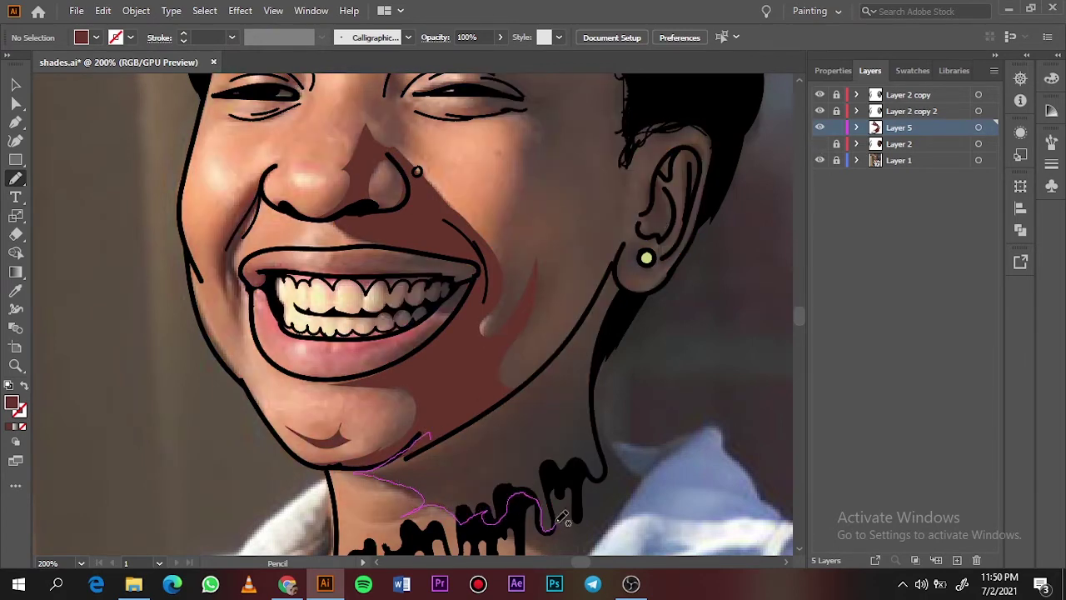
Step: Trace a shadow from the chin along the neck and shade the inside, lobe and edge of the ear
drag(607, 472, 623, 270)
drag(472, 376, 471, 380)
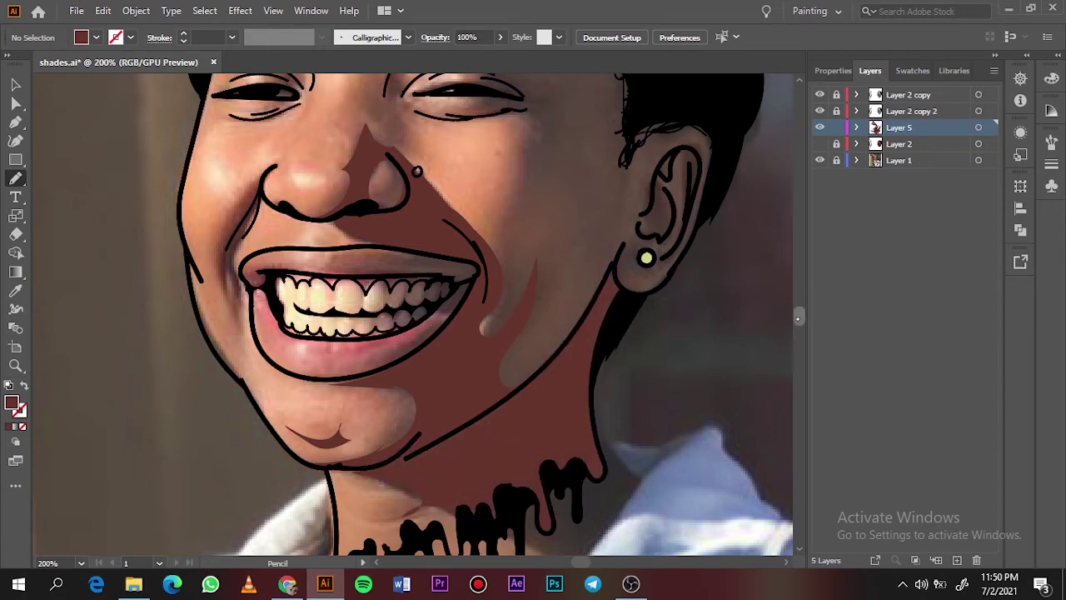
scroll(794, 324, up, 5)
mouse_move(656, 398)
mouse_down()
mouse_move(658, 366)
mouse_move(700, 372)
mouse_up()
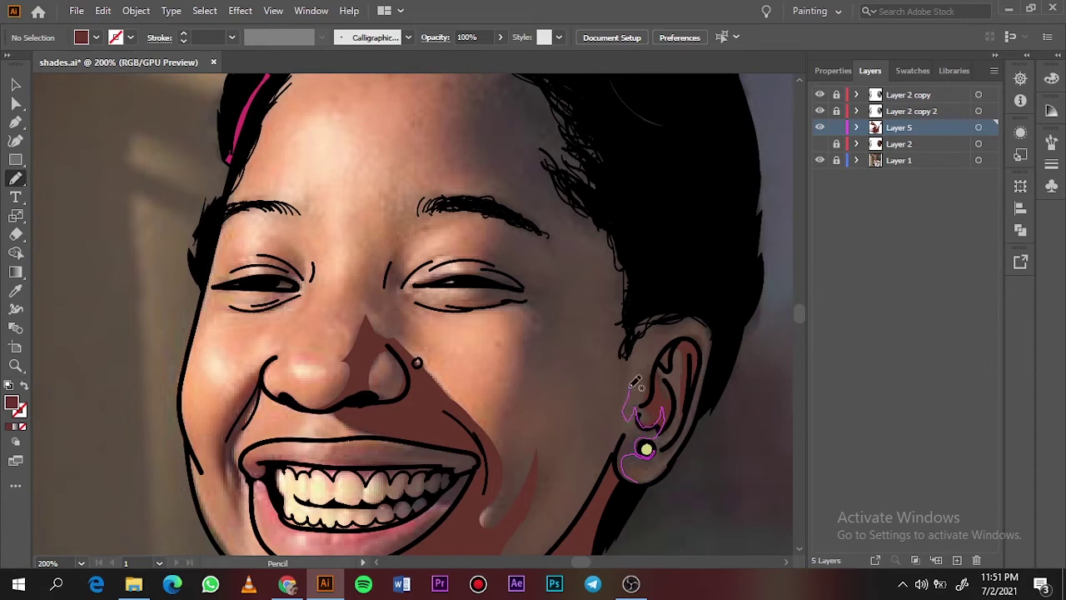
drag(635, 382, 635, 384)
drag(616, 470, 635, 323)
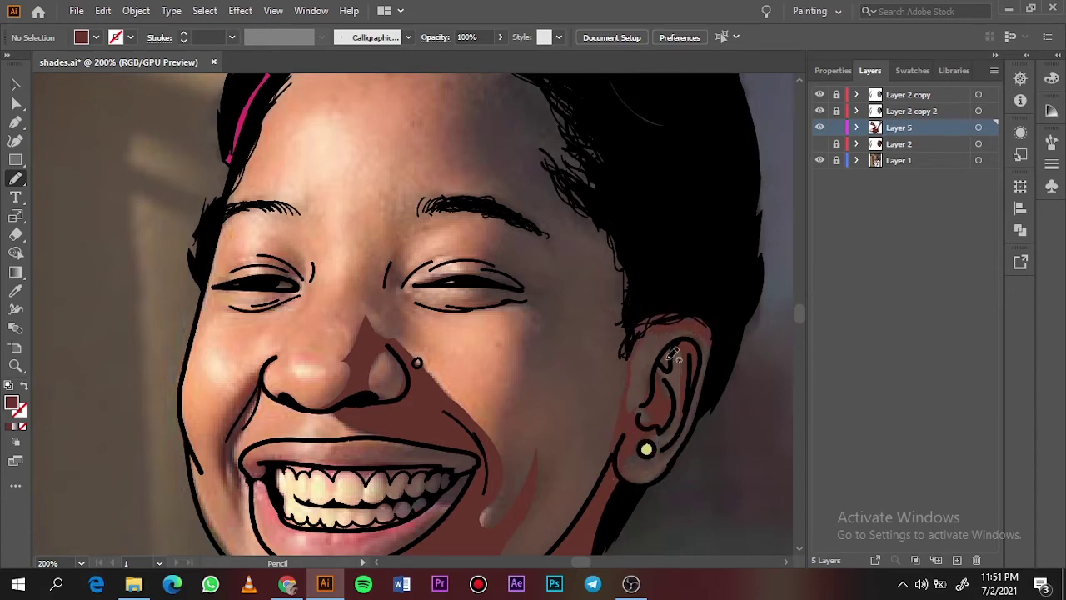
Step: Draw a shadow along the hairline on the forehead, undoing one misplaced shape
scroll(672, 356, up, 5)
scroll(499, 250, down, 2)
drag(462, 162, 489, 173)
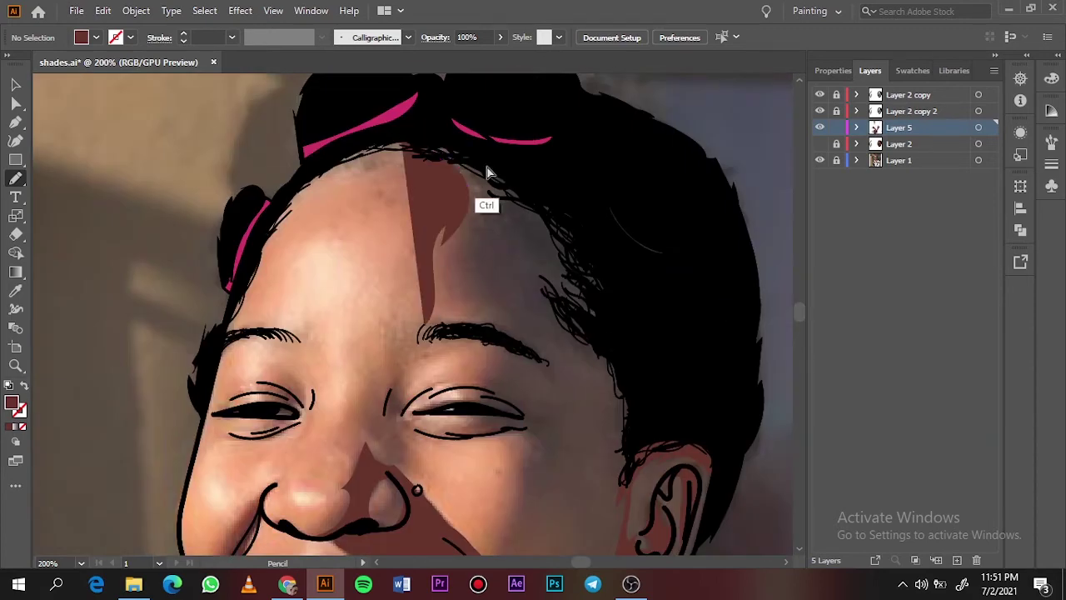
key(ctrl+z)
drag(426, 143, 442, 254)
drag(626, 456, 542, 143)
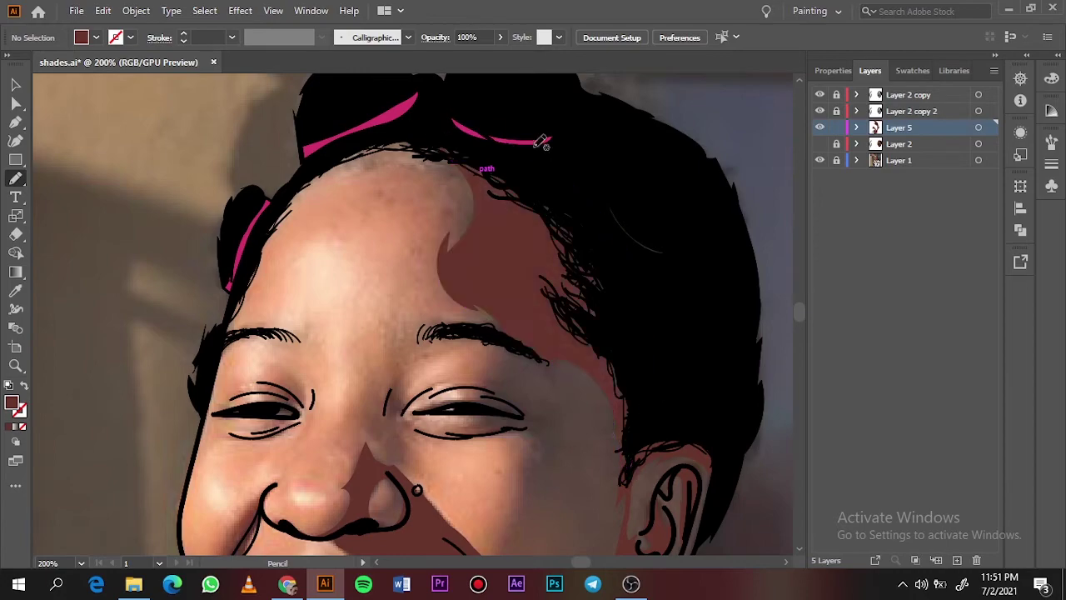
scroll(805, 311, down, 3)
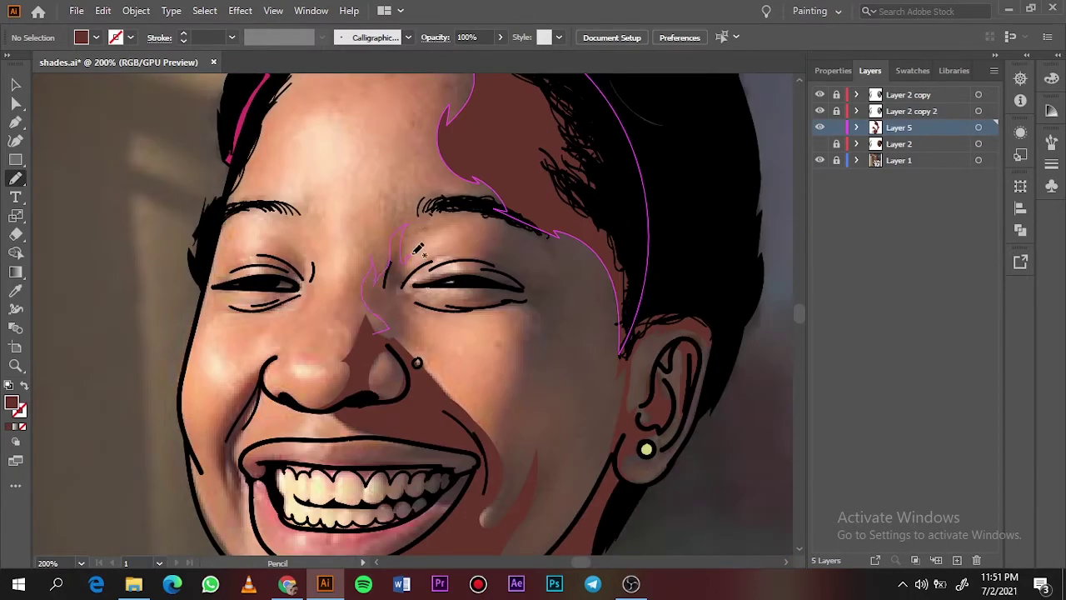
Step: Shade between the eyes and beside the nose, comparing with the reference photo hidden
drag(418, 366, 420, 373)
drag(379, 327, 380, 298)
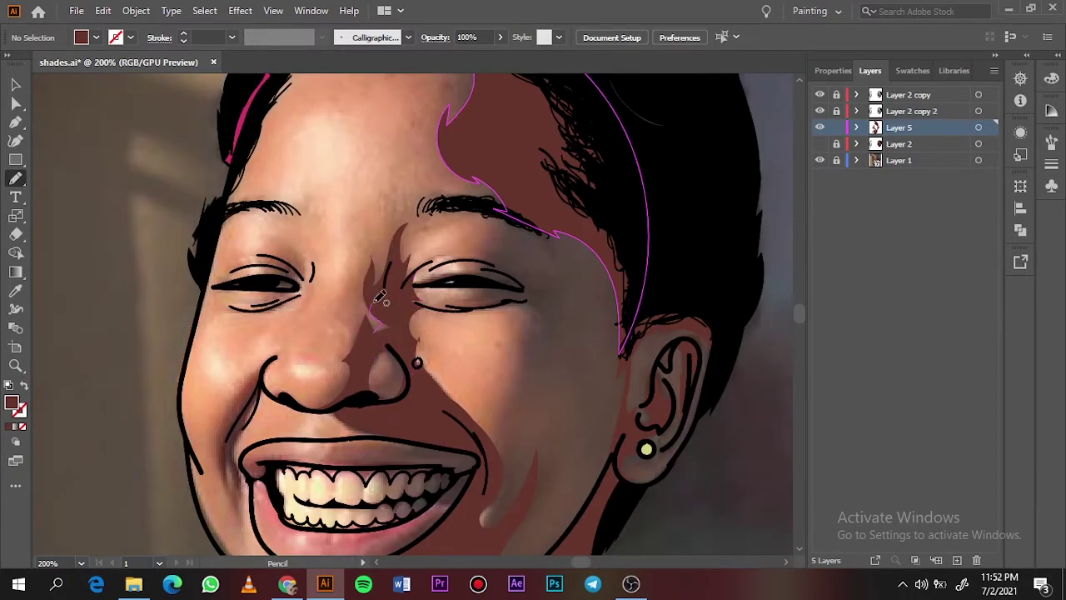
click(819, 160)
key(ctrl+0)
click(819, 160)
key(z)
double_click(439, 277)
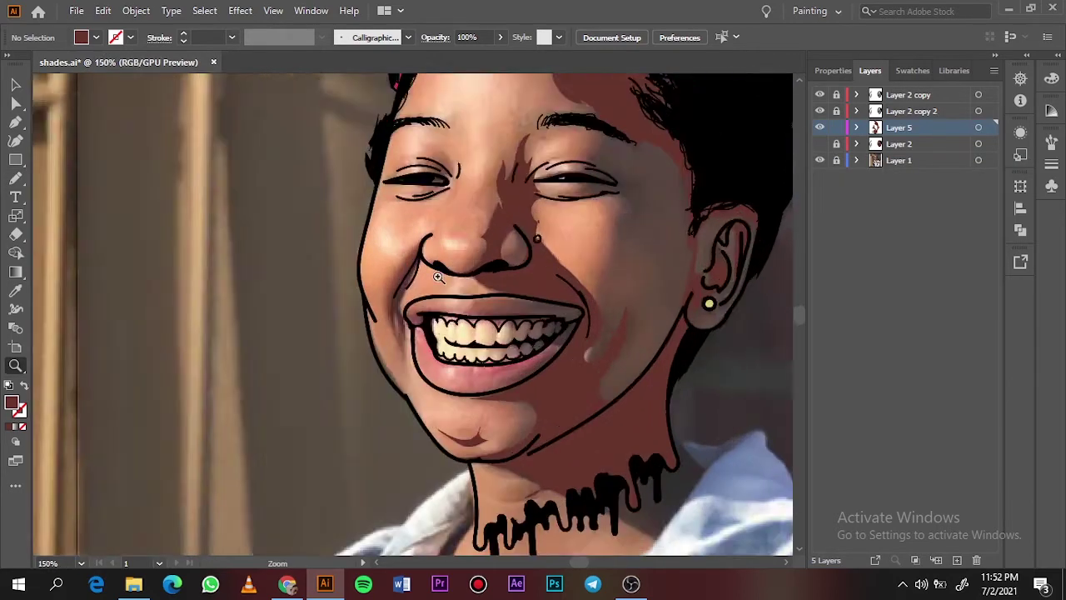
triple_click(439, 278)
key(n)
Step: Add shadows beside and along the nose and next to the eye
drag(444, 218, 441, 199)
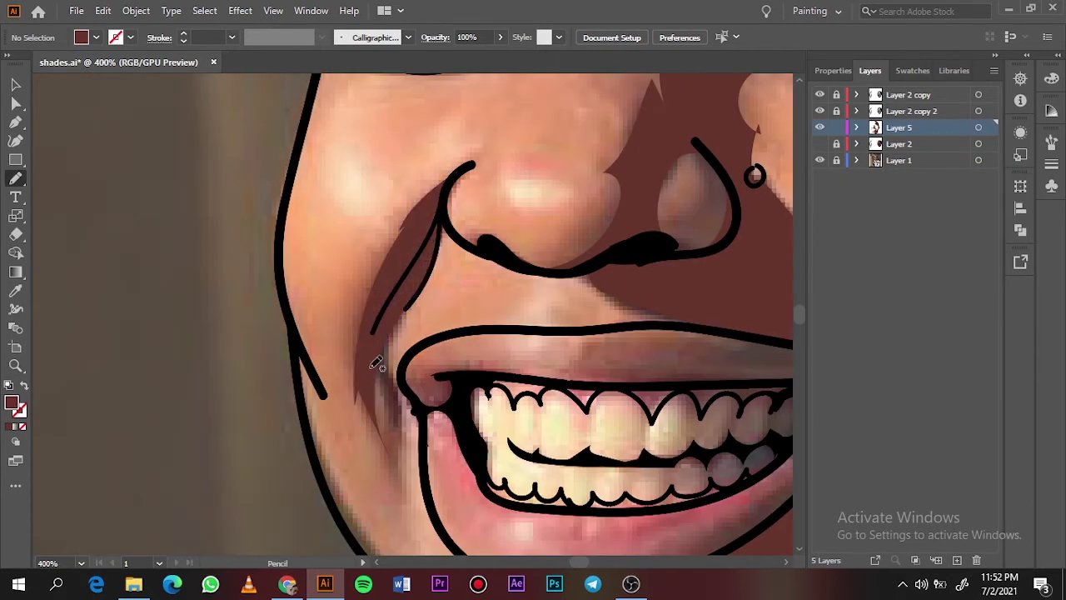
drag(377, 354, 386, 423)
scroll(504, 273, up, 5)
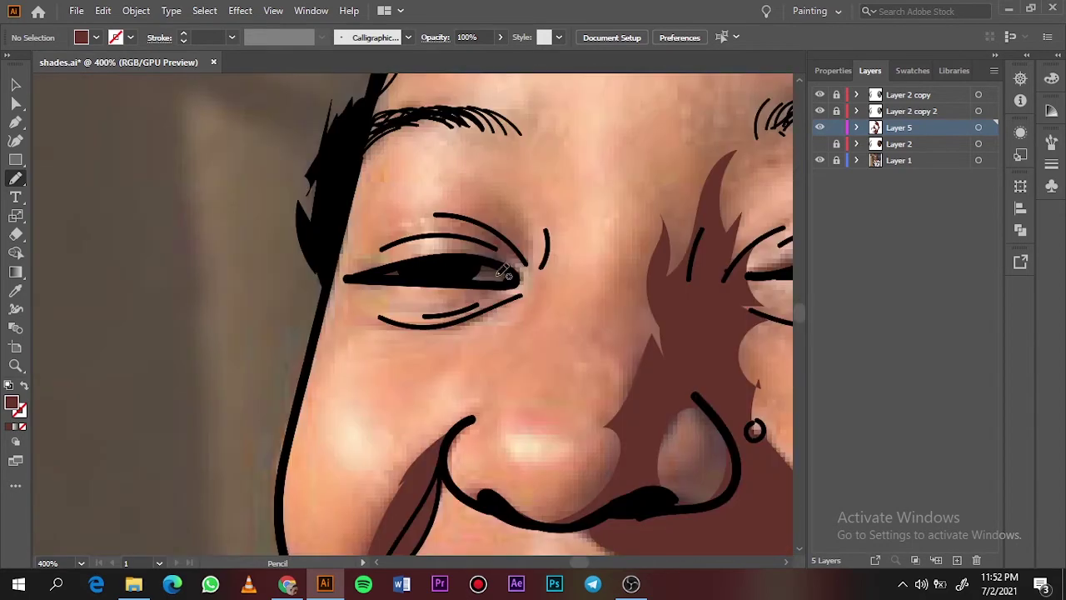
drag(444, 231, 434, 233)
key(ctrl+0)
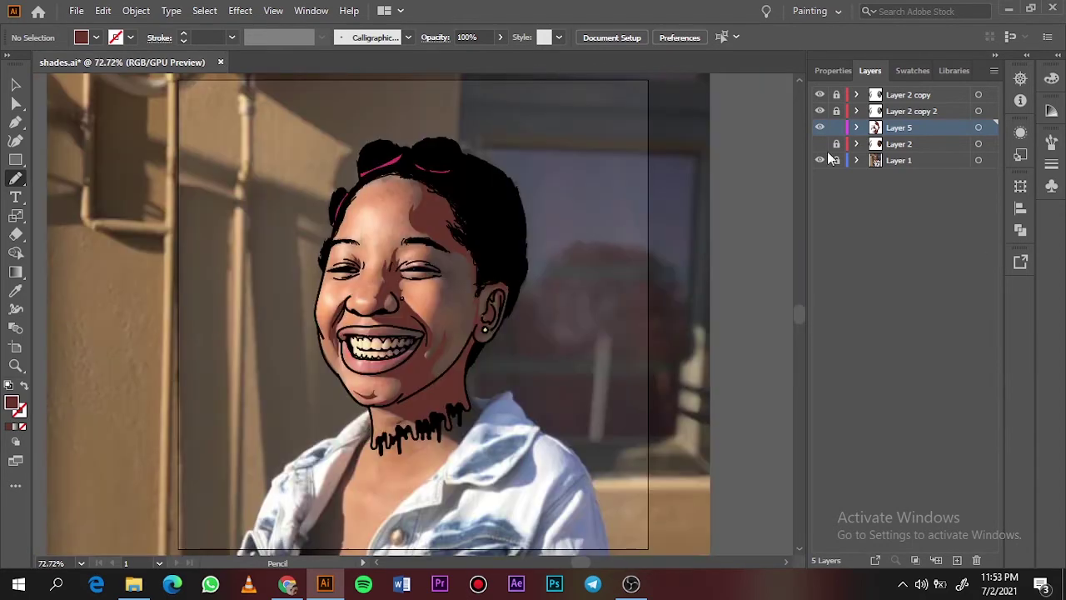
Step: Add a new empty layer and pick a darker fill colour for the shading
click(820, 160)
click(957, 559)
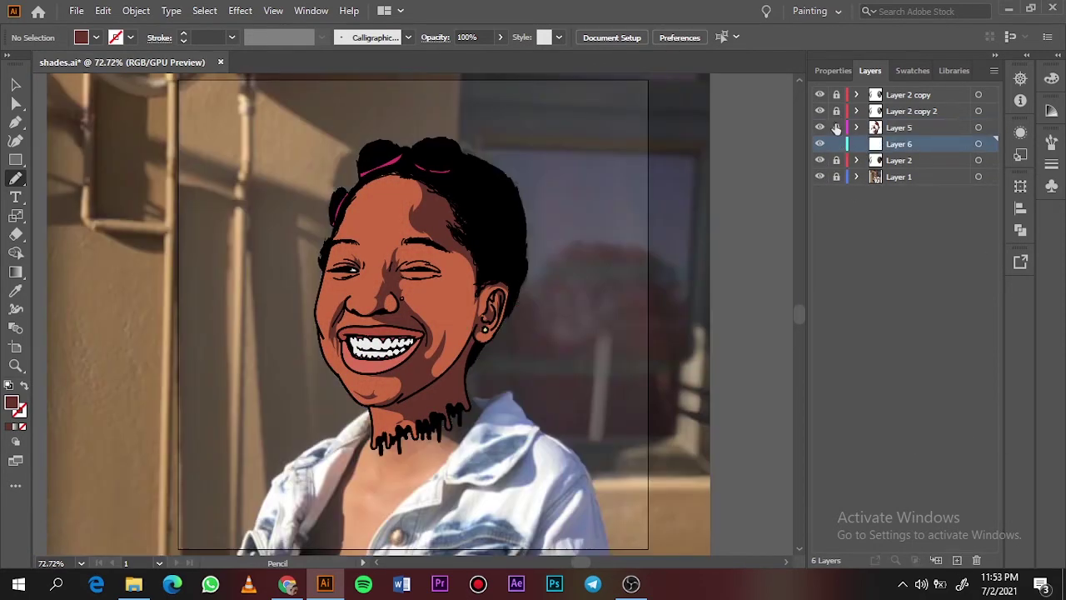
click(918, 70)
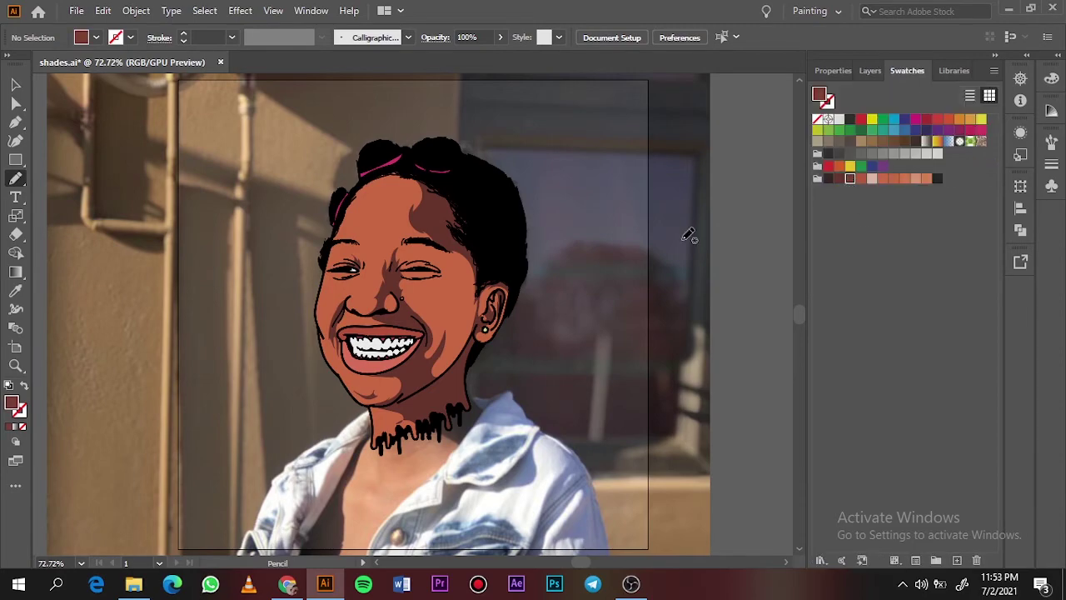
key(ctrl+equal)
key(ctrl+equal)
key(ctrl+equal)
click(870, 71)
click(820, 160)
scroll(404, 193, up, 3)
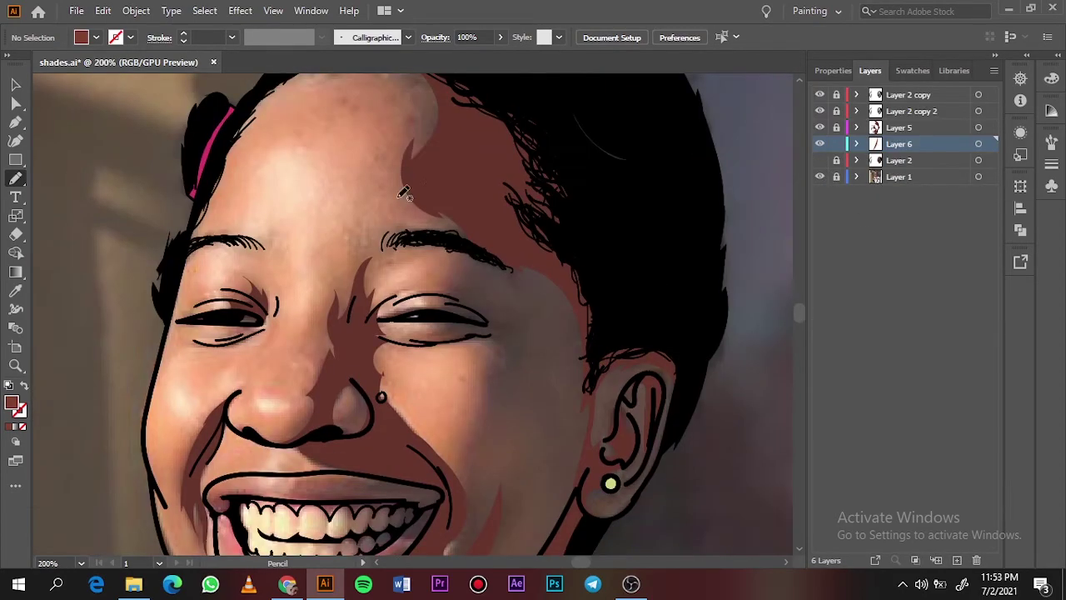
Step: Draw darker shadows across forehead and eyebrow, both cheeks, the ear and the chin
mouse_move(416, 175)
mouse_down()
mouse_move(454, 288)
mouse_move(605, 292)
mouse_up()
scroll(499, 291, down, 15)
scroll(437, 260, up, 11)
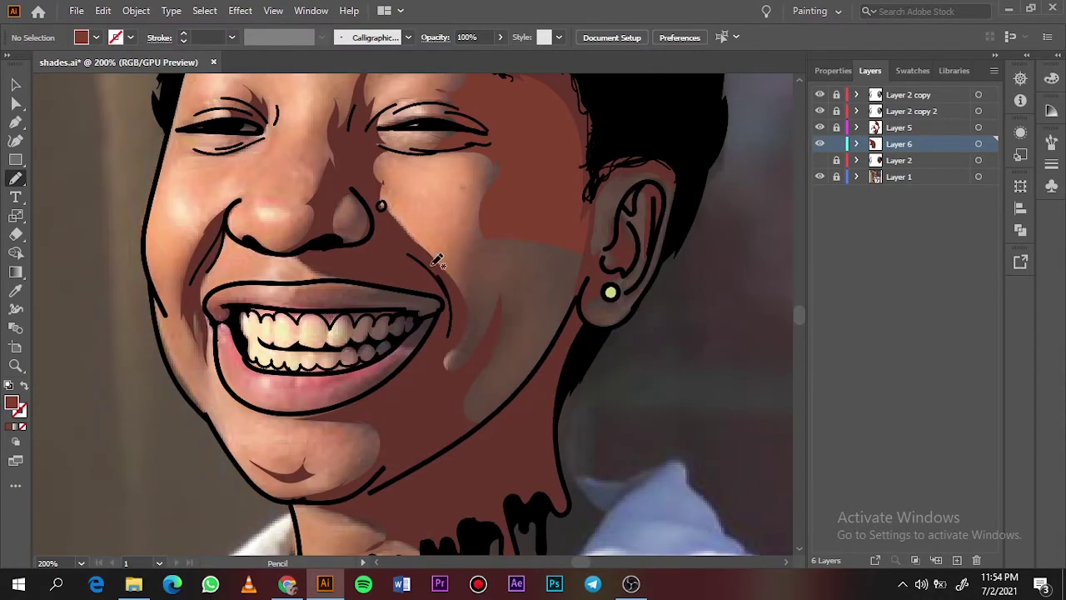
drag(437, 260, 442, 279)
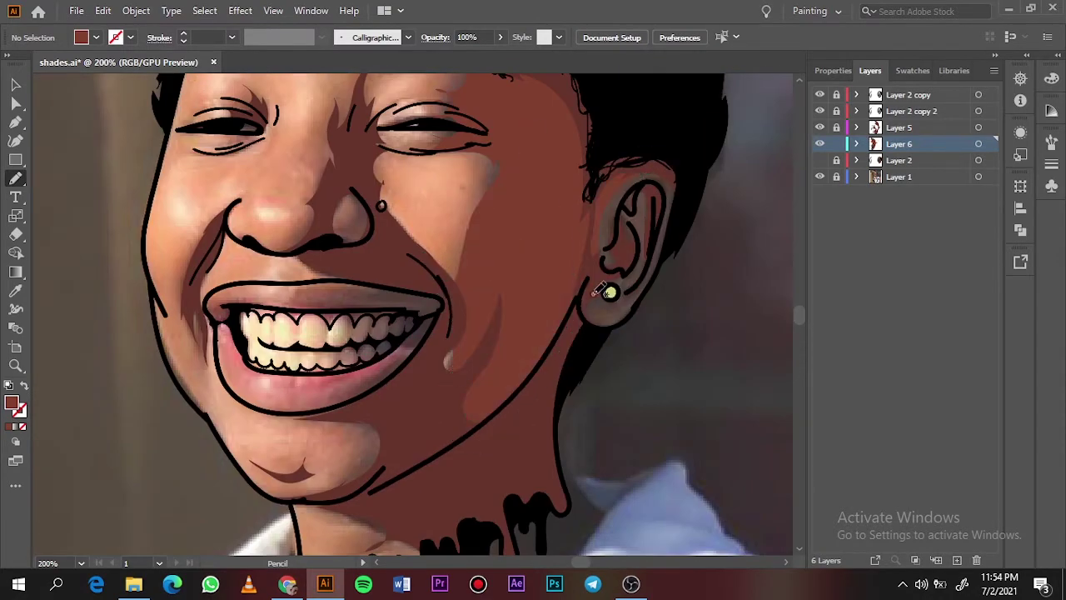
drag(593, 291, 595, 293)
drag(651, 250, 662, 229)
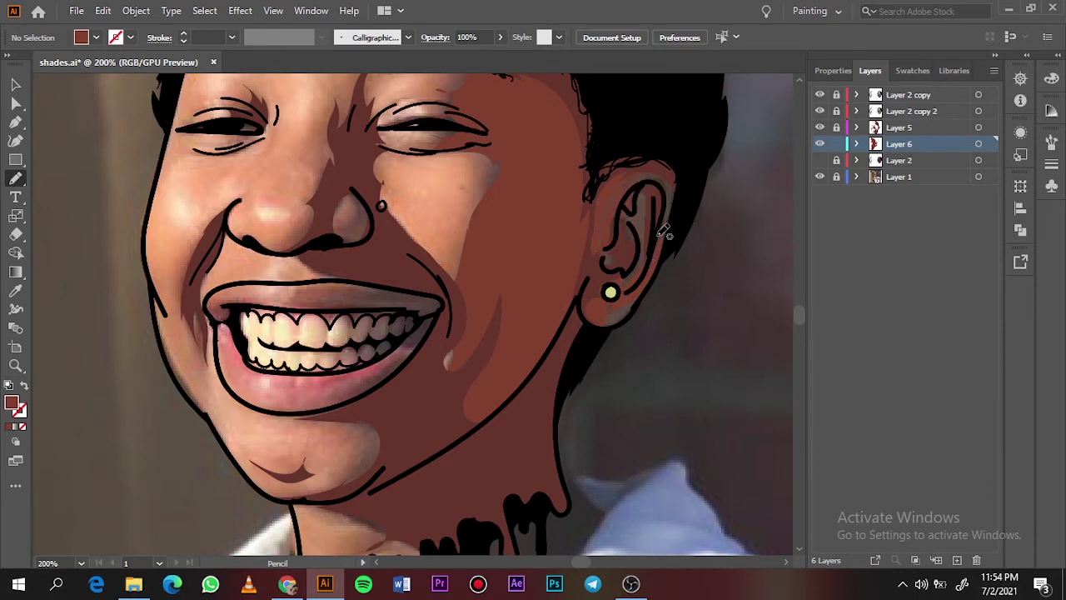
drag(176, 270, 210, 333)
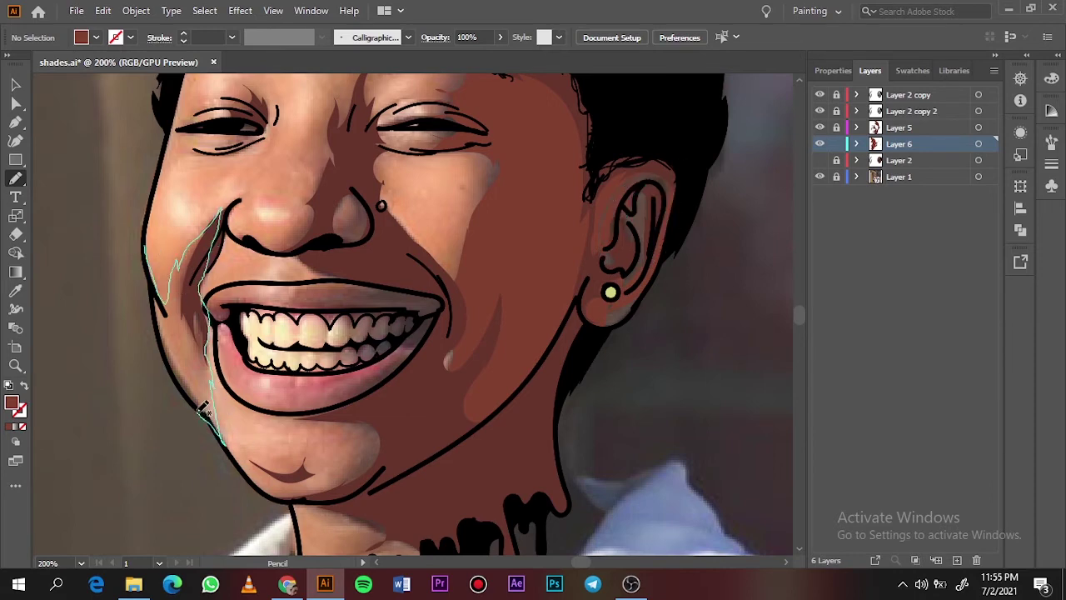
drag(202, 410, 146, 242)
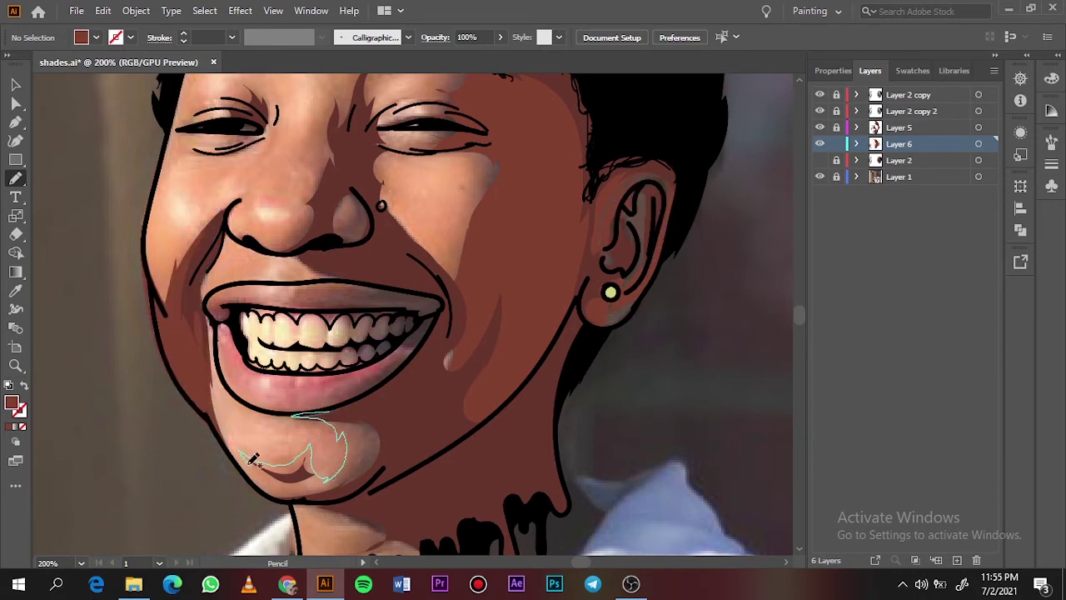
drag(252, 459, 374, 476)
Step: Draw a shadow shape along the left cheek and jawline down onto the chin
key(ctrl+0)
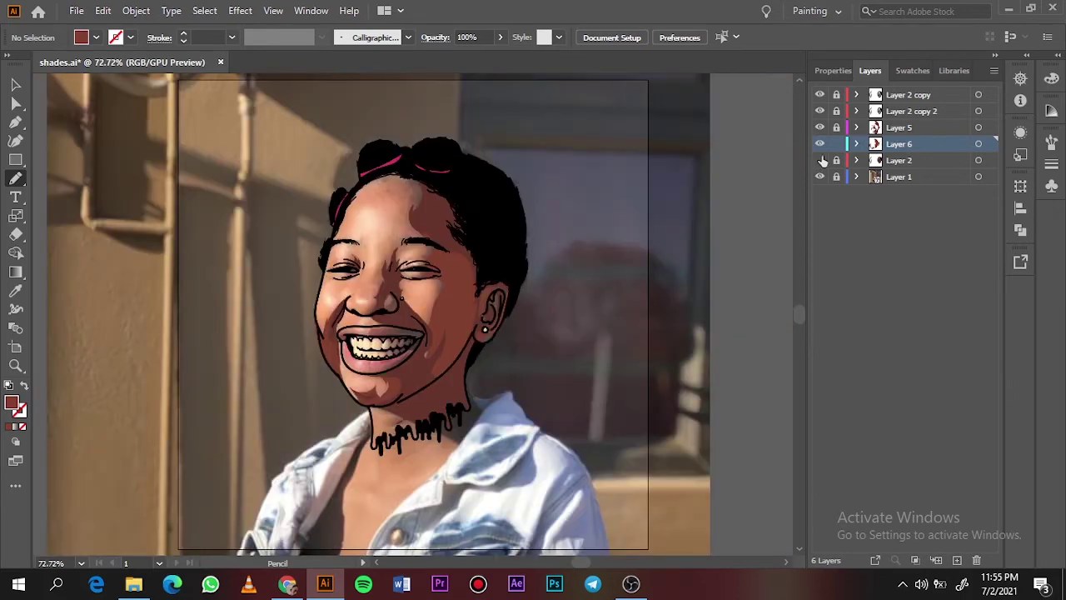
click(820, 177)
click(820, 176)
key(ctrl+equal)
key(ctrl+equal)
key(ctrl+equal)
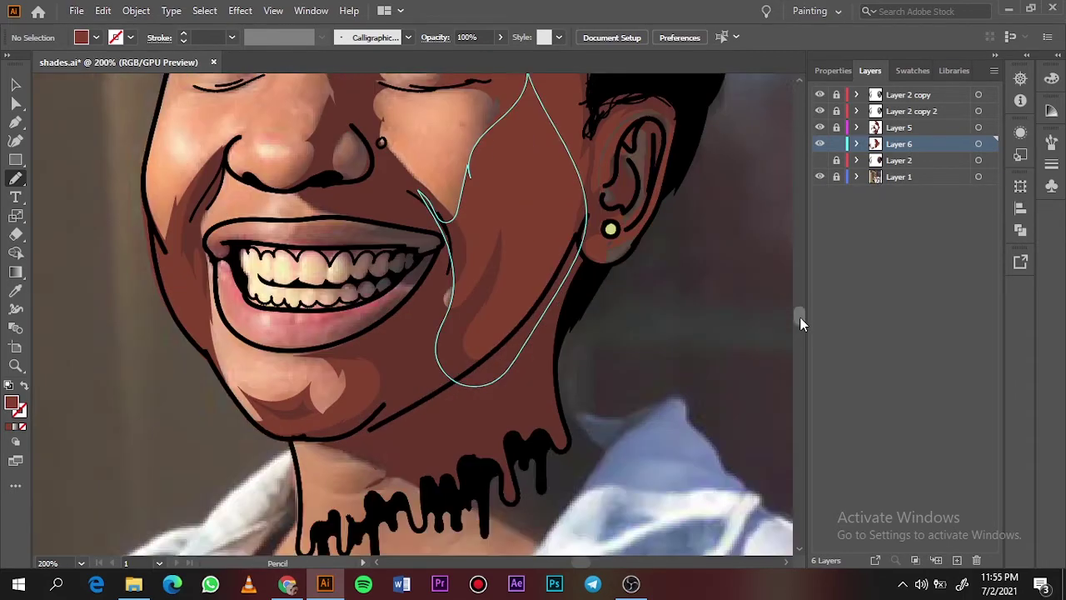
drag(201, 173, 164, 205)
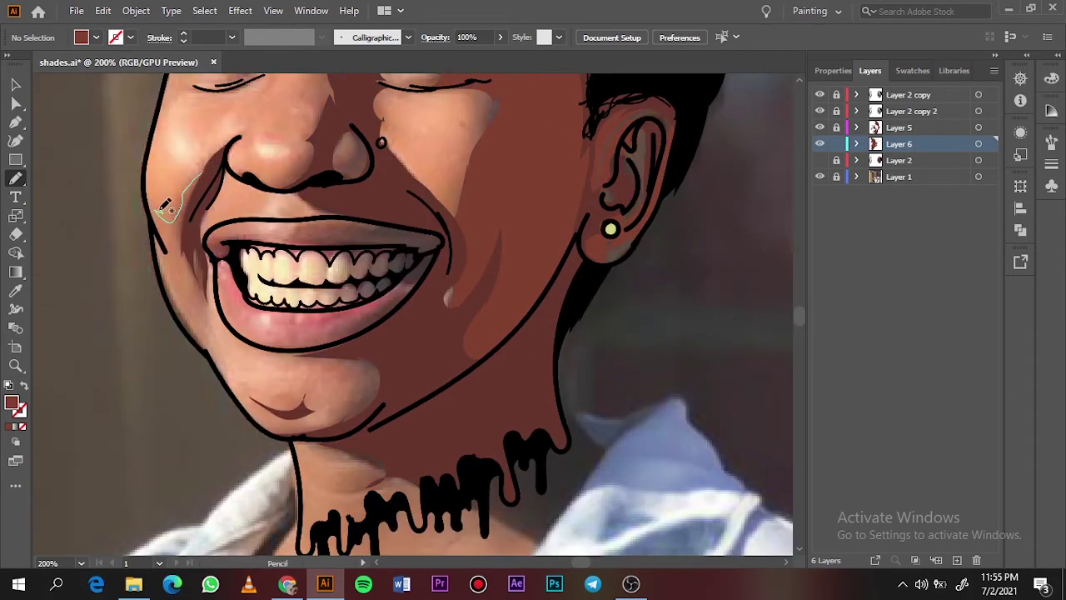
drag(155, 241, 235, 387)
drag(222, 310, 223, 329)
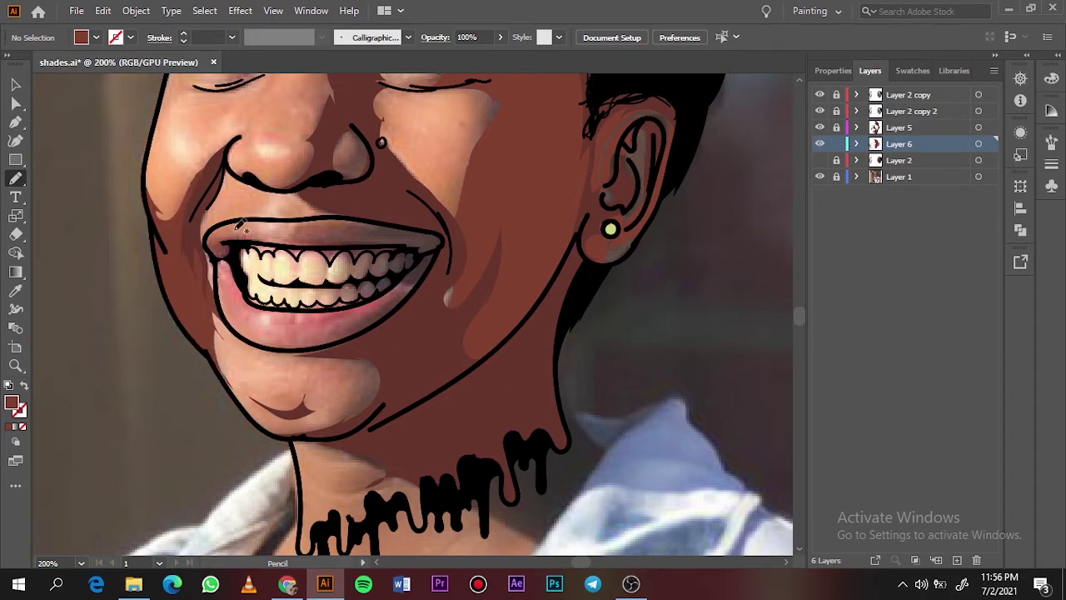
drag(267, 430, 334, 395)
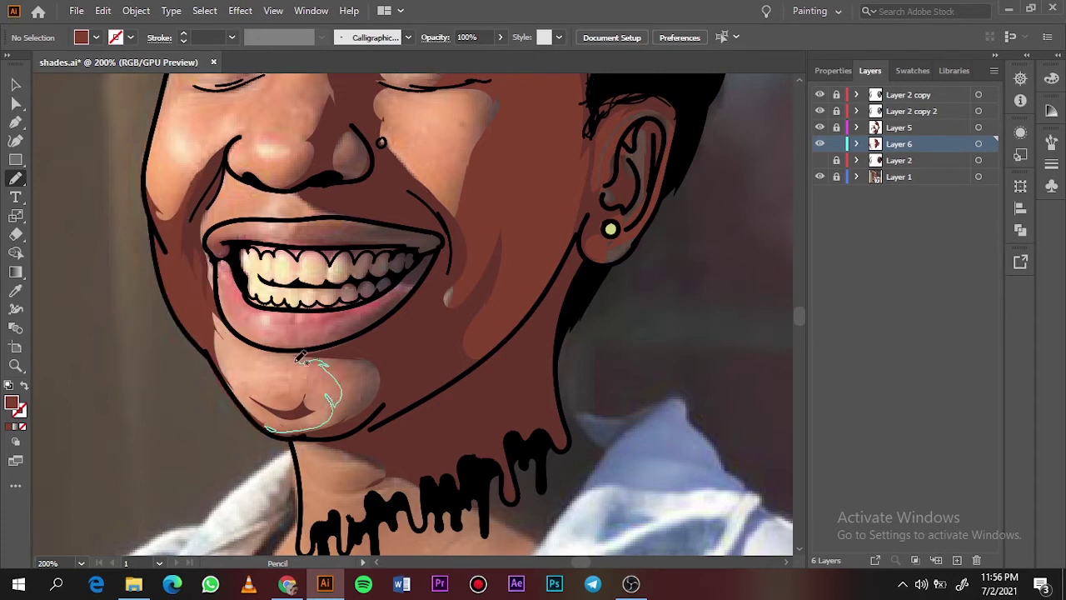
mouse_move(300, 356)
mouse_down()
mouse_move(268, 428)
mouse_move(336, 380)
mouse_up()
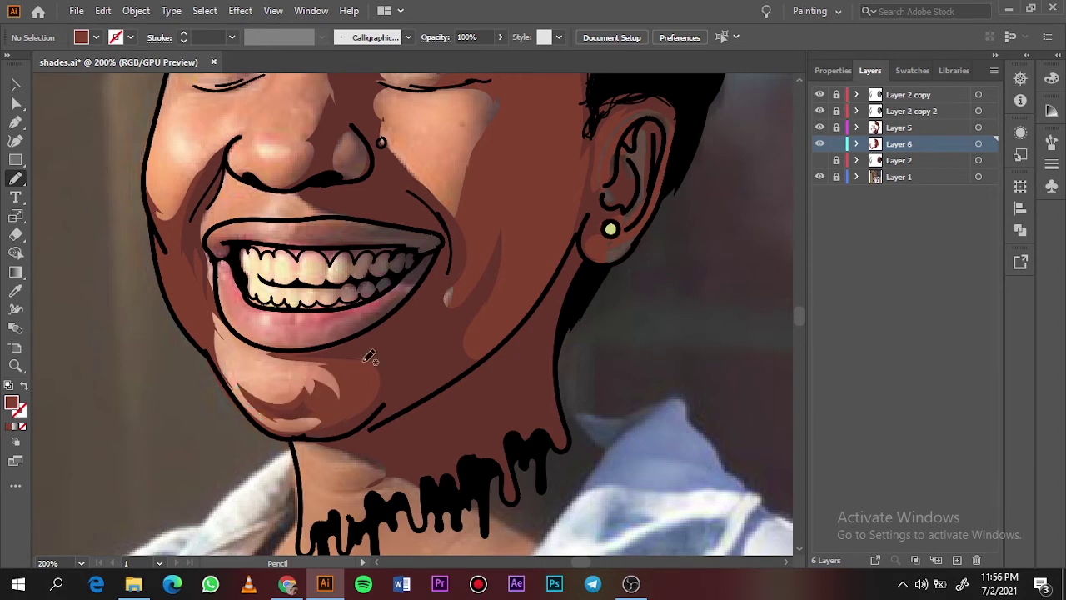
Step: Shade around the nostril, up the nose bridge, across the forehead and around the eye
scroll(629, 240, up, 5)
scroll(487, 361, down, 1)
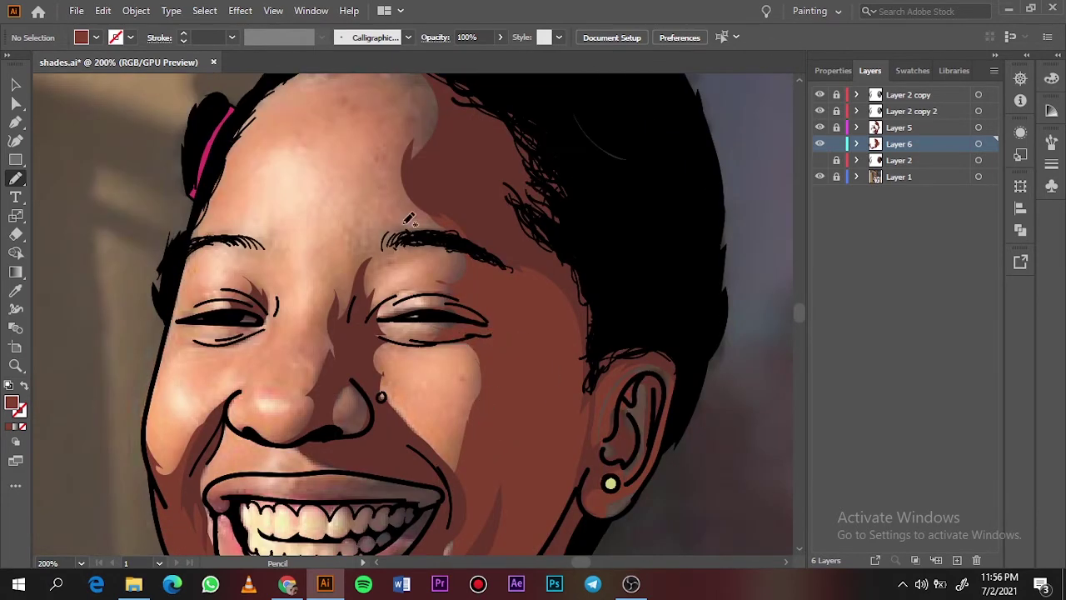
drag(344, 398, 342, 410)
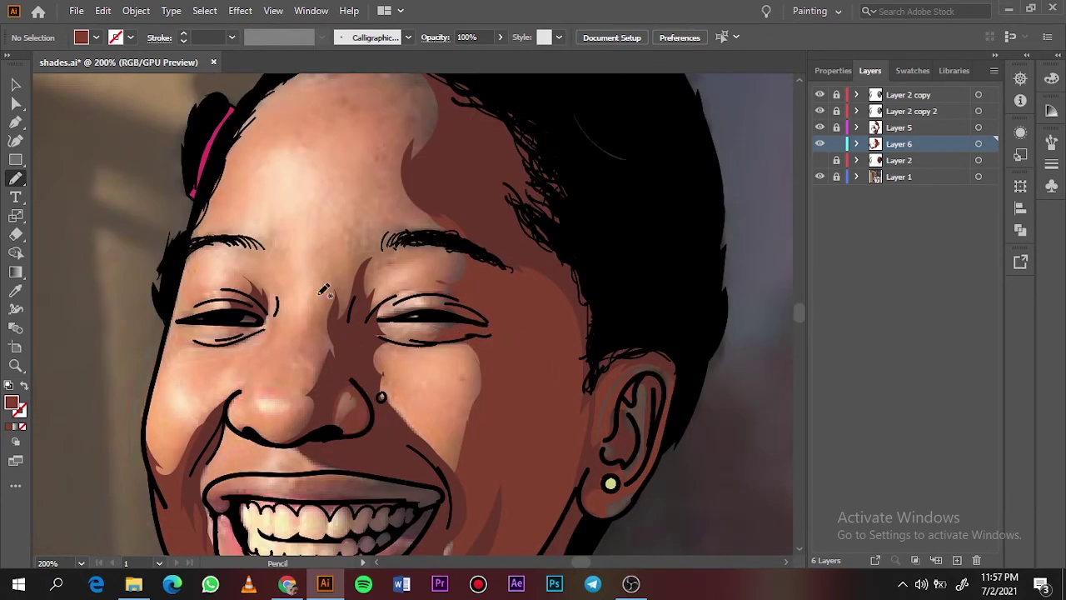
drag(445, 302, 453, 312)
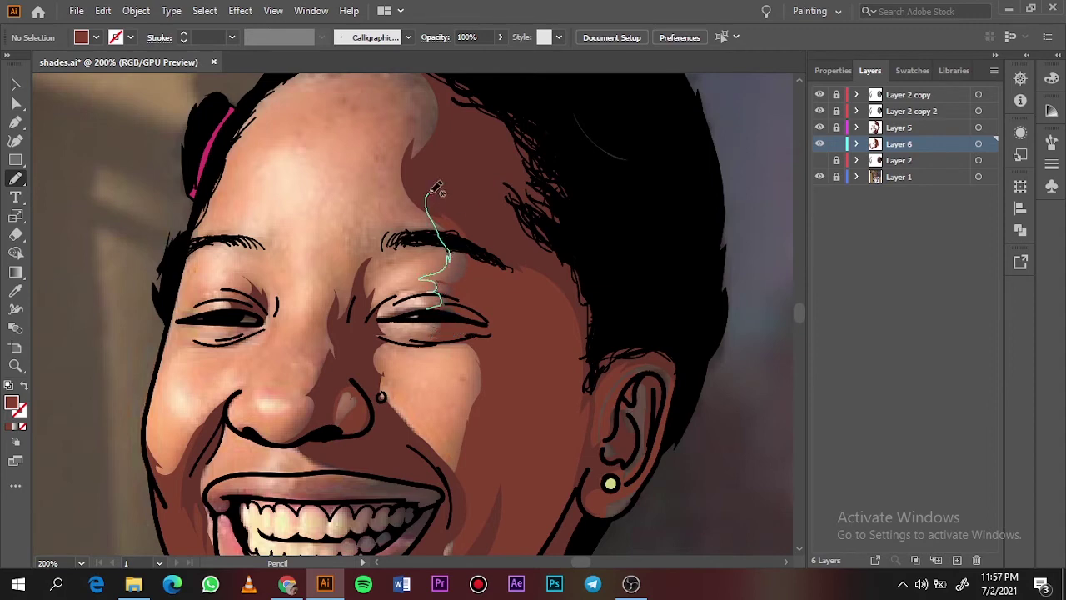
drag(292, 403, 337, 275)
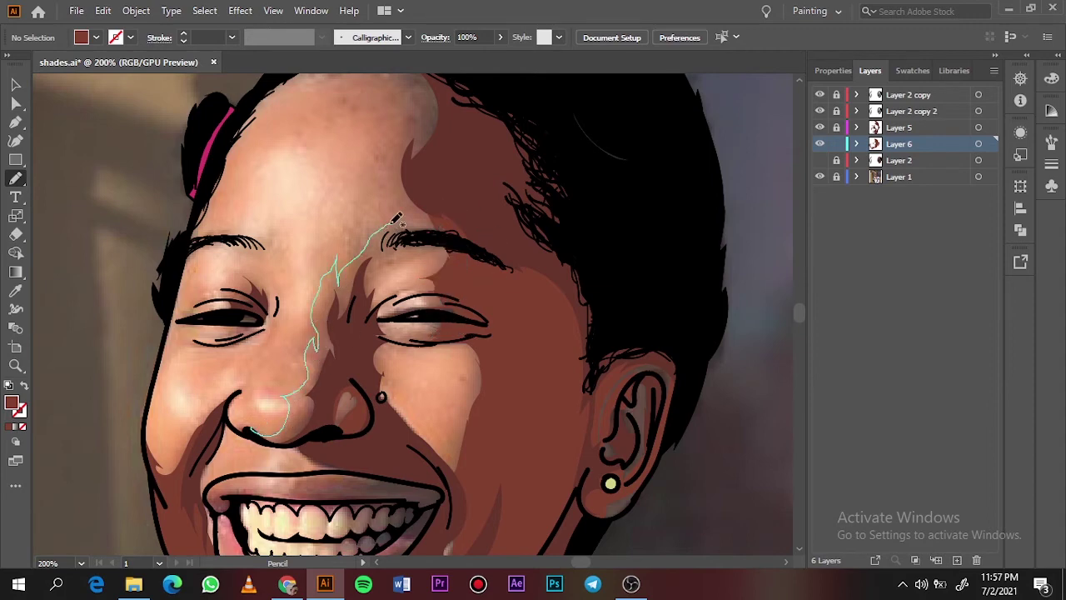
drag(397, 220, 464, 235)
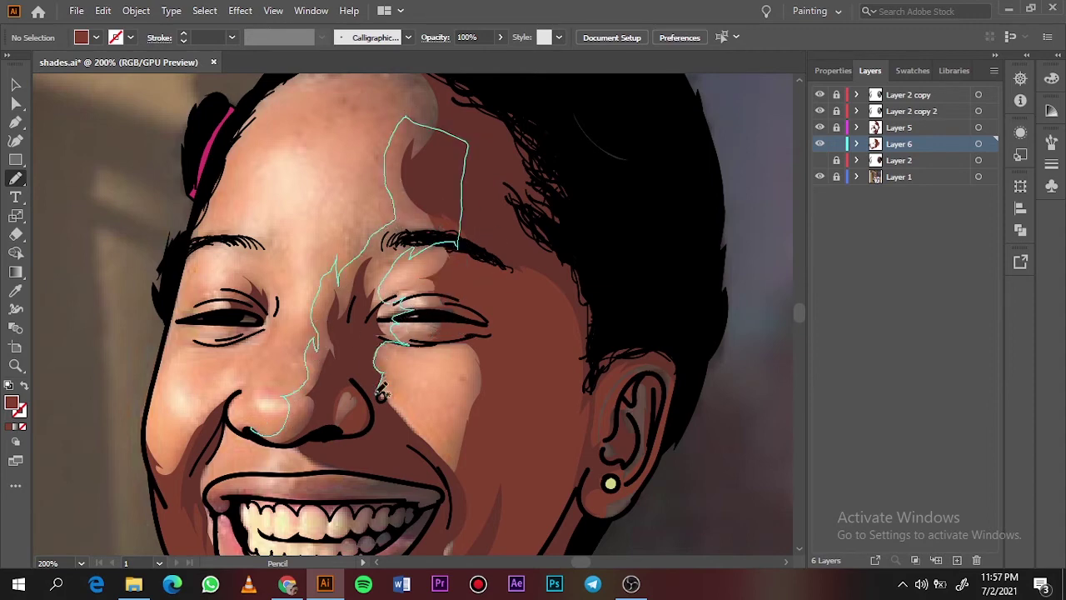
drag(380, 393, 406, 376)
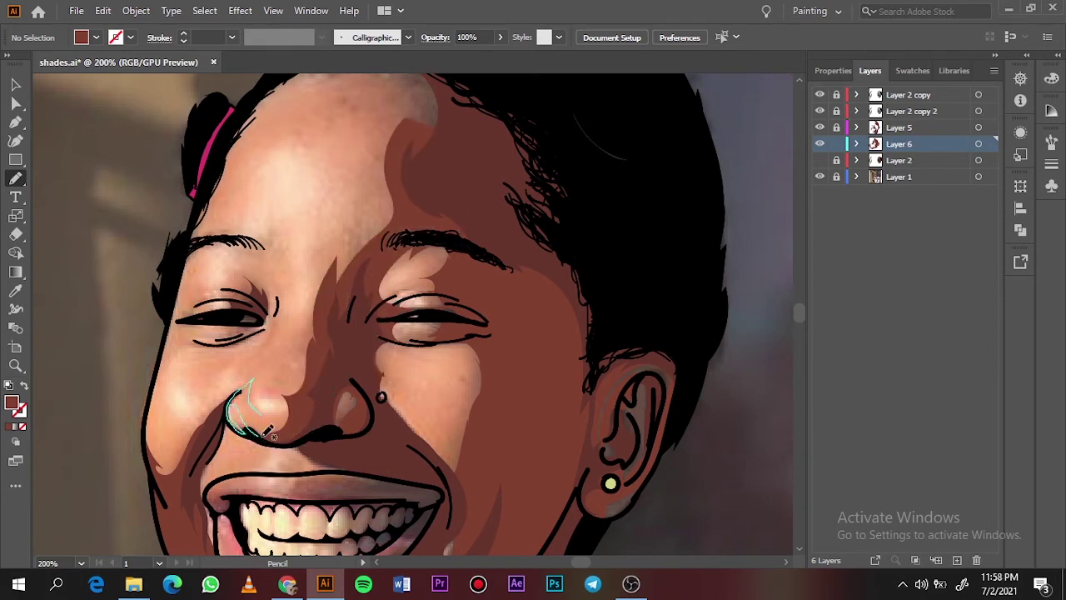
drag(265, 433, 246, 415)
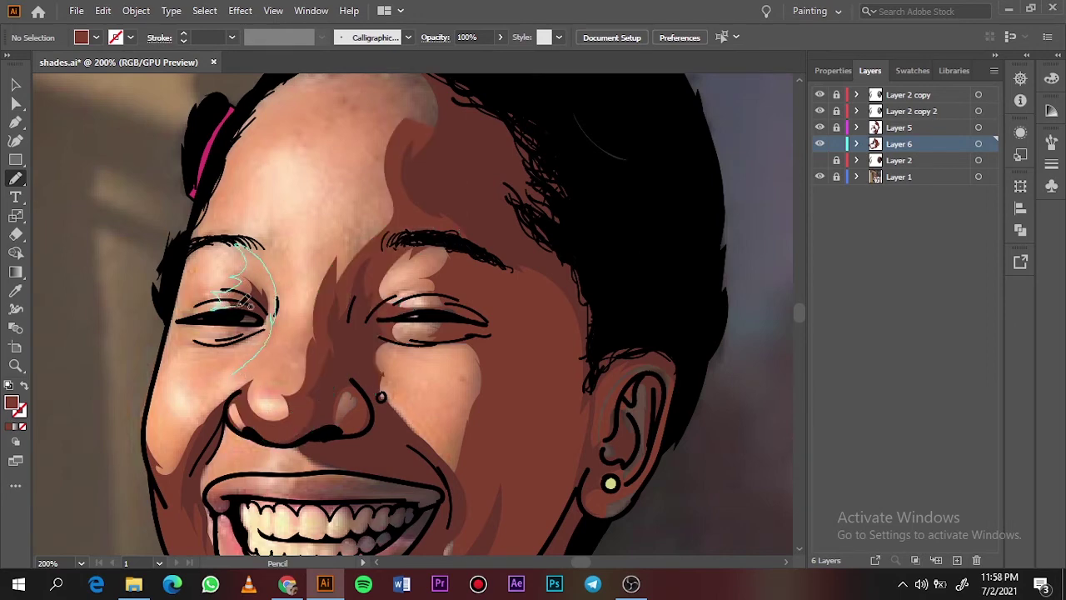
mouse_move(235, 369)
mouse_down()
mouse_move(224, 328)
mouse_move(237, 327)
mouse_up()
mouse_move(156, 376)
mouse_down()
mouse_move(206, 339)
mouse_move(158, 375)
mouse_up()
Step: Add a forehead shadow and a shape below the chin, checking with the photo hidden
key(ctrl+0)
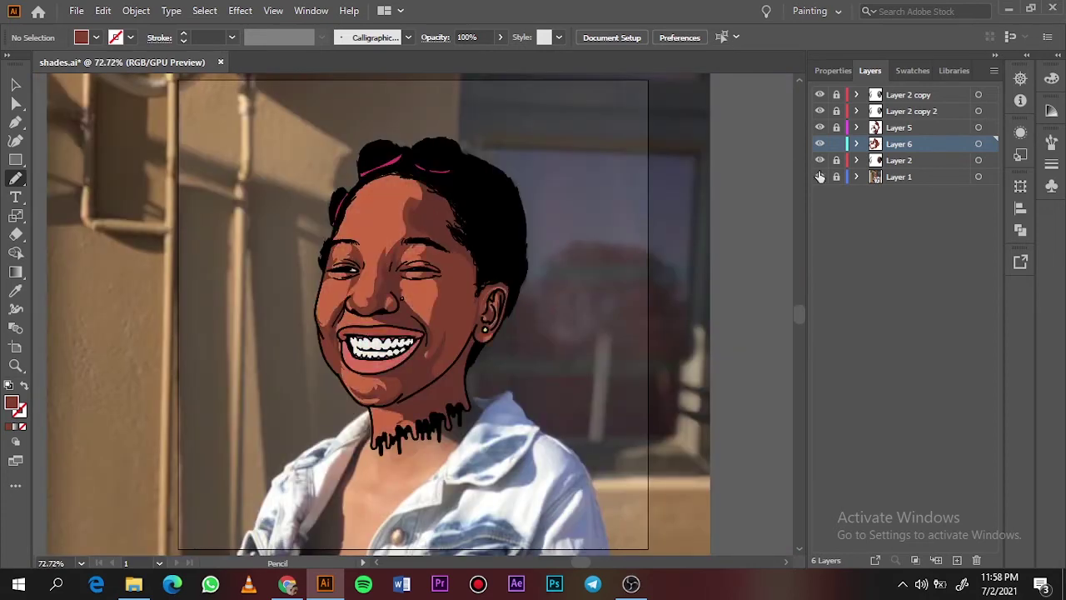
click(819, 177)
key(ctrl+plus)
key(ctrl+plus)
key(ctrl+plus)
scroll(416, 308, up, 5)
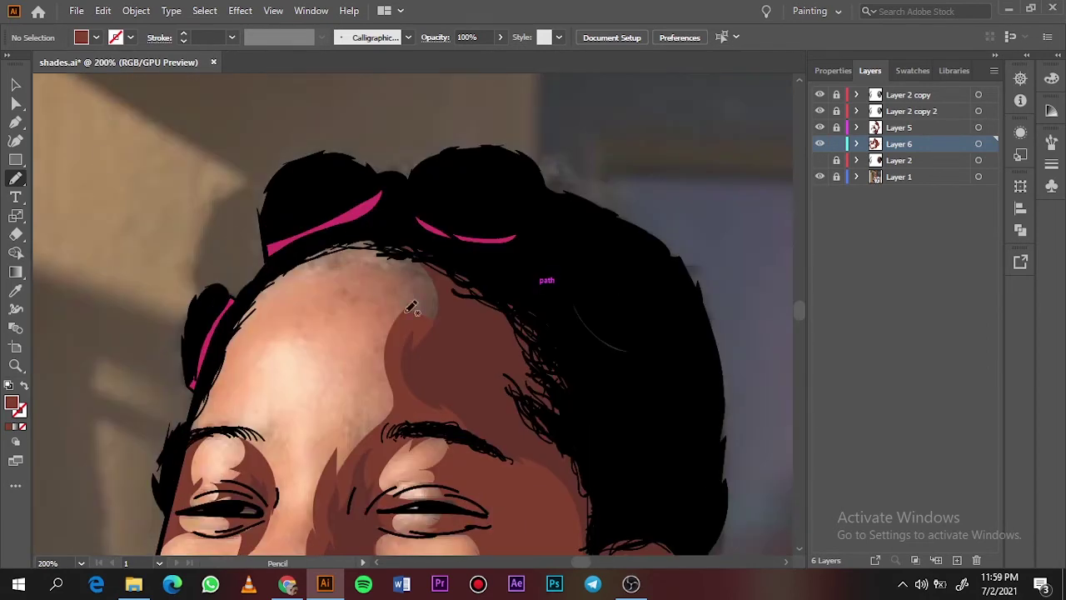
mouse_move(391, 350)
mouse_down()
mouse_move(369, 250)
mouse_move(440, 345)
mouse_move(408, 360)
mouse_up()
key(ctrl+0)
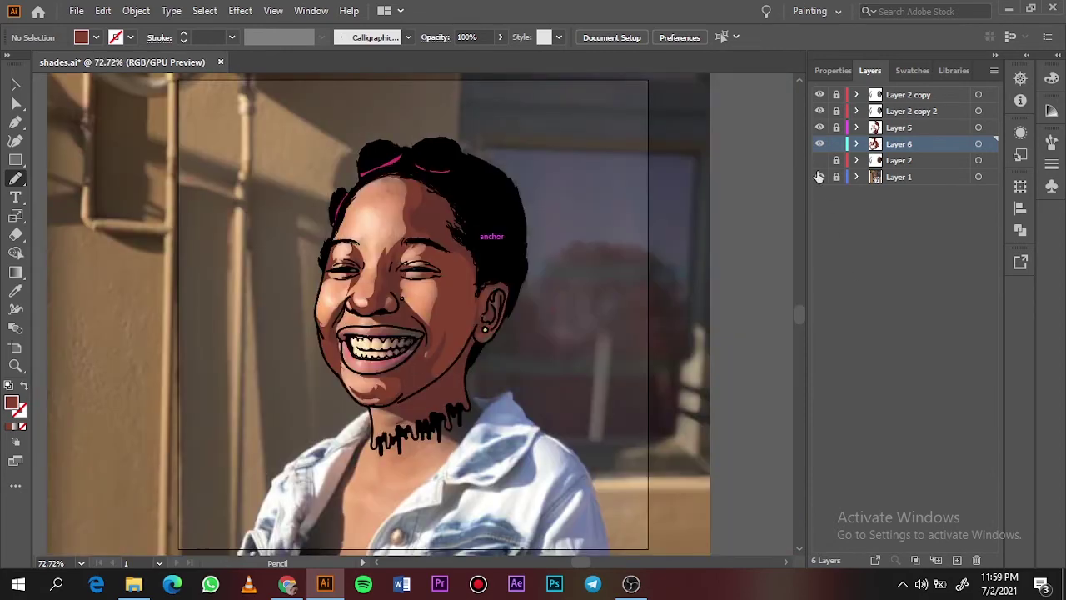
key(ctrl+plus)
key(ctrl+plus)
key(ctrl+plus)
scroll(798, 389, down, 5)
drag(236, 411, 302, 443)
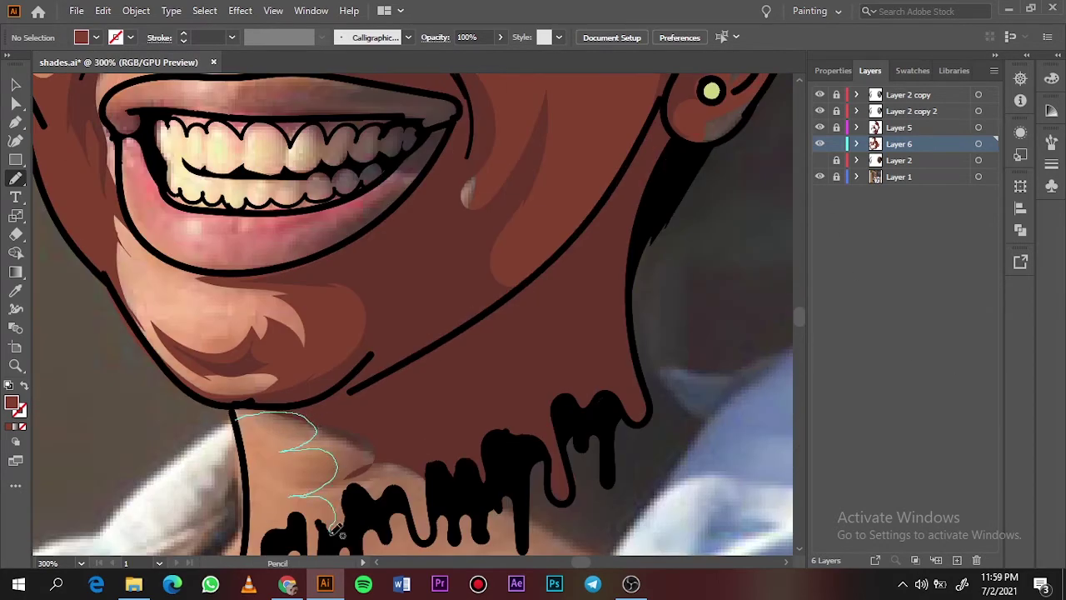
mouse_move(338, 527)
mouse_down()
mouse_move(428, 412)
mouse_move(304, 409)
mouse_move(345, 472)
mouse_up()
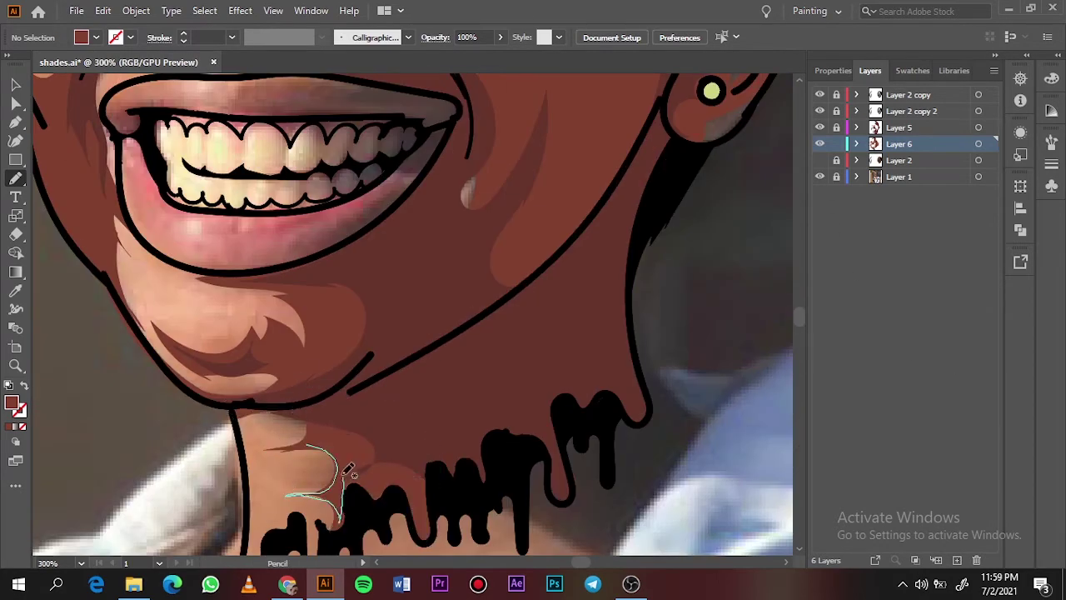
key(ctrl+0)
click(818, 175)
Step: Hide the background photo, select the lower layer and choose the lighter orange skin swatch
click(819, 175)
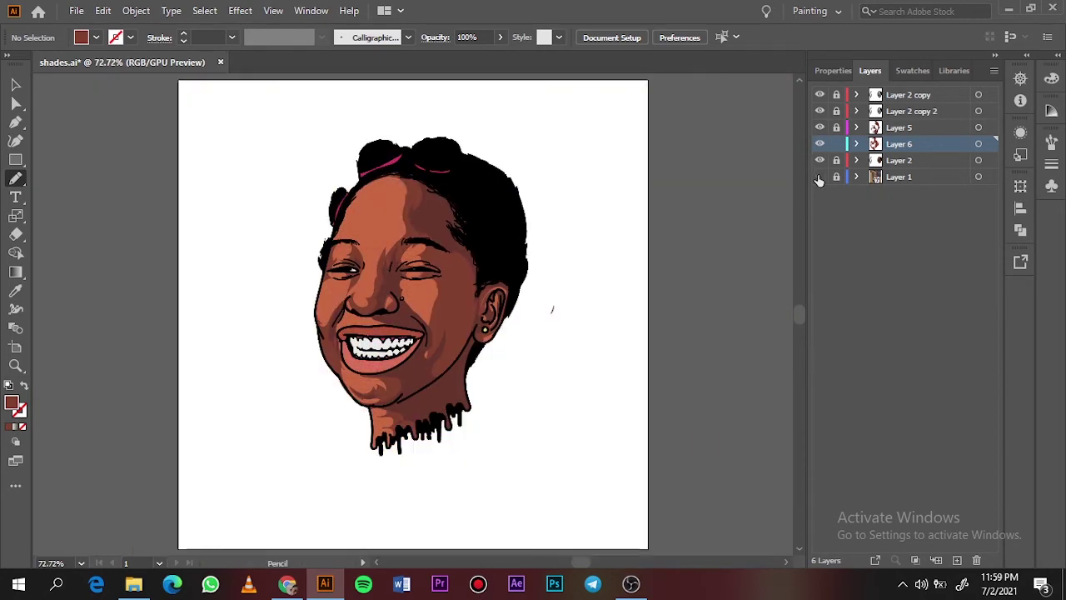
click(851, 161)
click(912, 70)
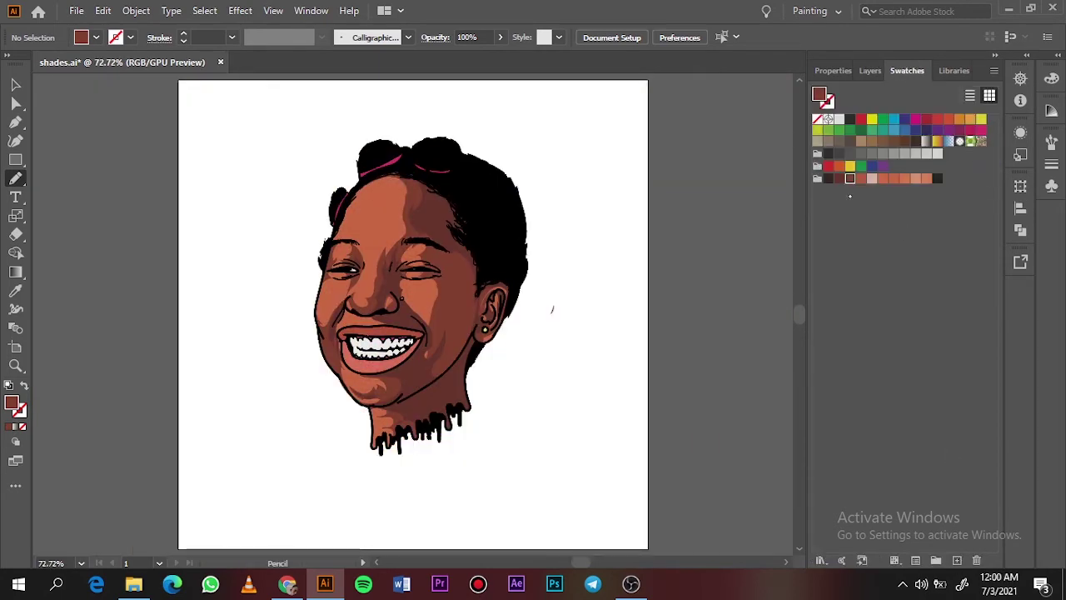
double_click(904, 179)
click(606, 406)
click(869, 70)
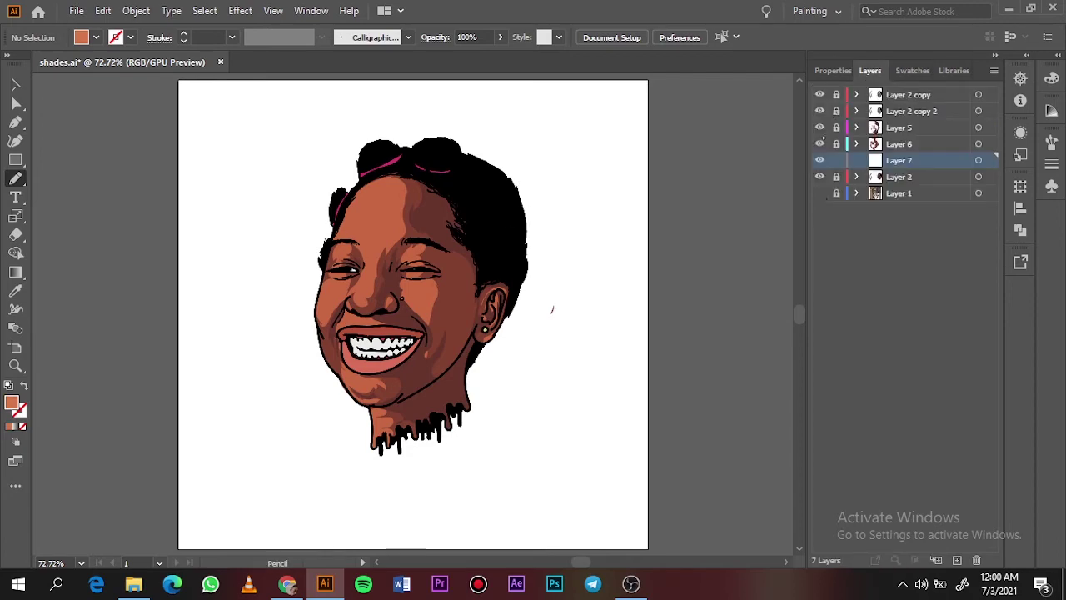
Step: Draw lighter orange shading below the nose, on the right cheek and over the left eye
scroll(417, 375, up, 3)
scroll(364, 319, up, 3)
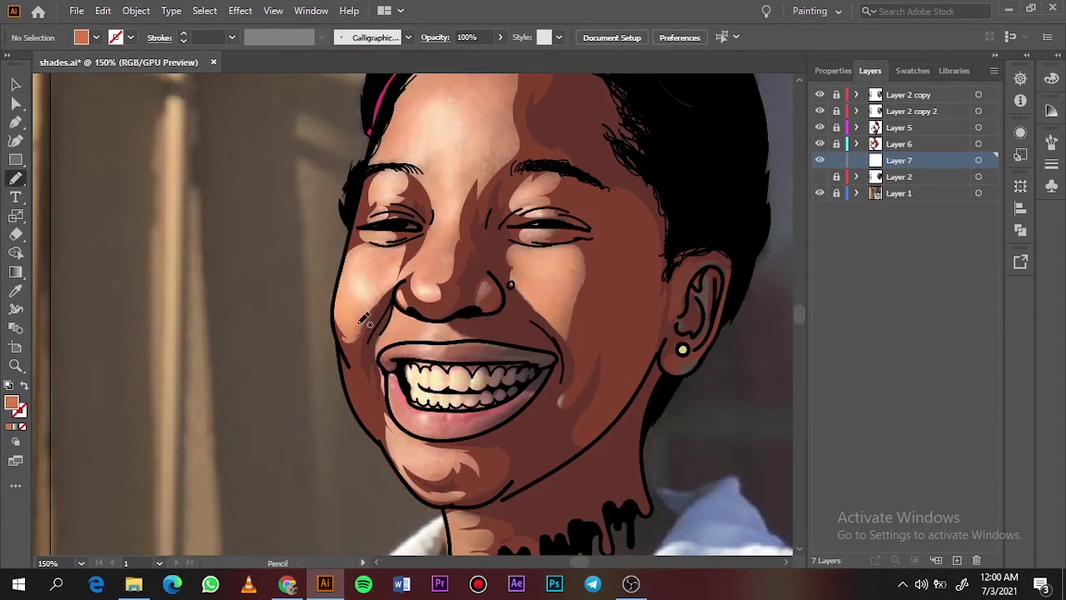
drag(376, 253, 377, 258)
ctrl+click(465, 304)
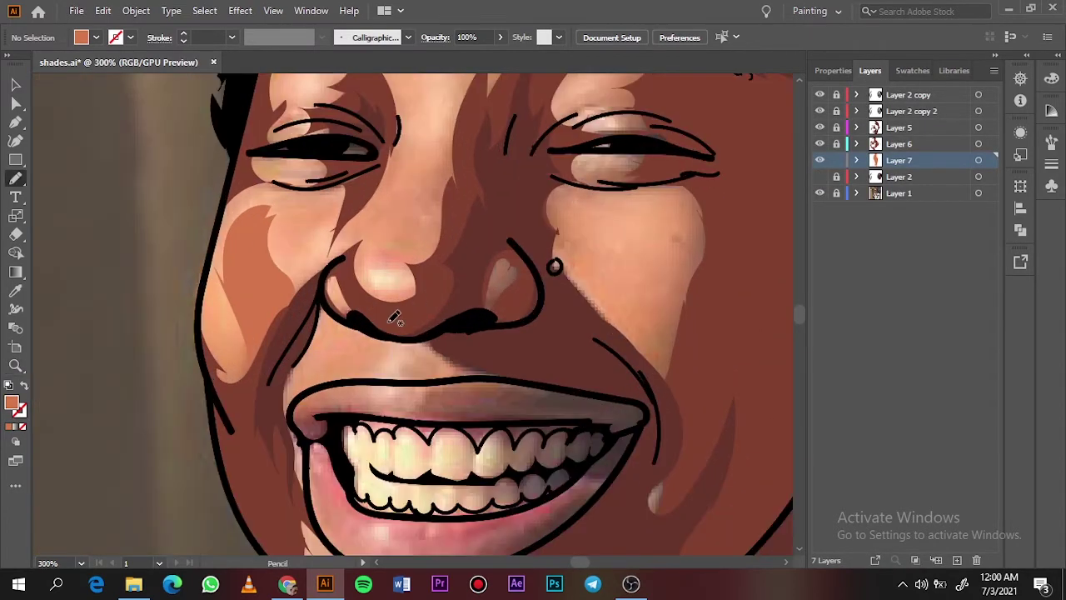
mouse_move(426, 353)
mouse_down()
mouse_move(388, 325)
mouse_move(370, 279)
mouse_up()
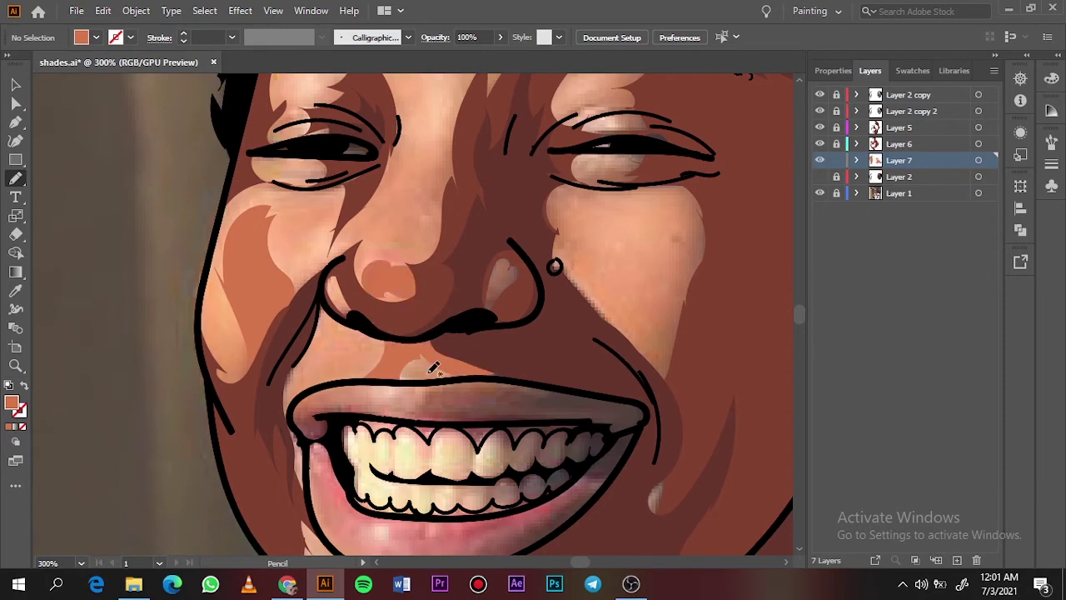
drag(658, 331, 630, 292)
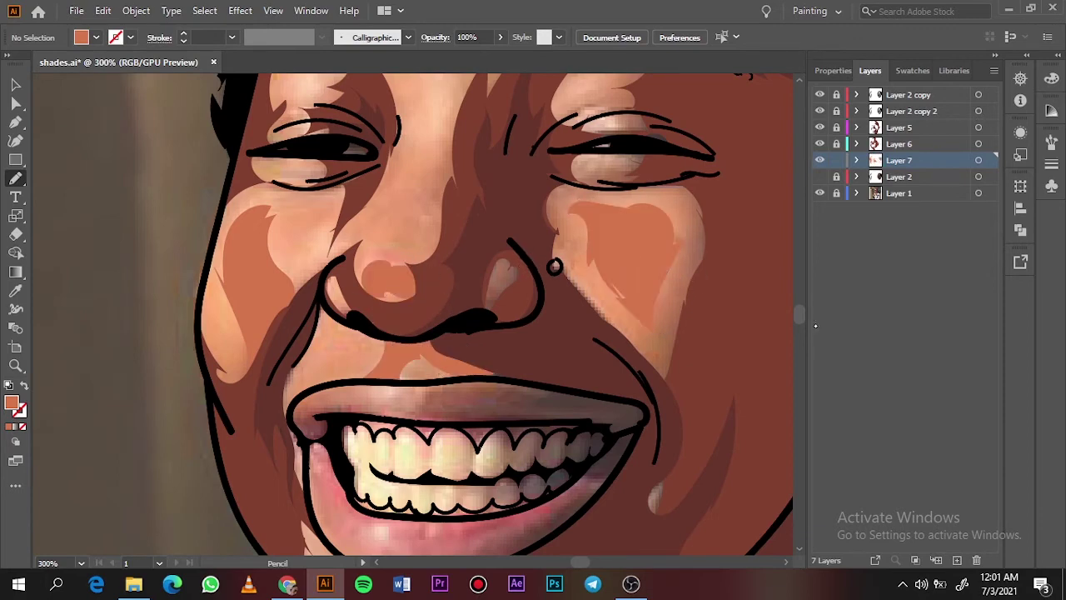
scroll(674, 315, up, 5)
scroll(583, 291, up, 1)
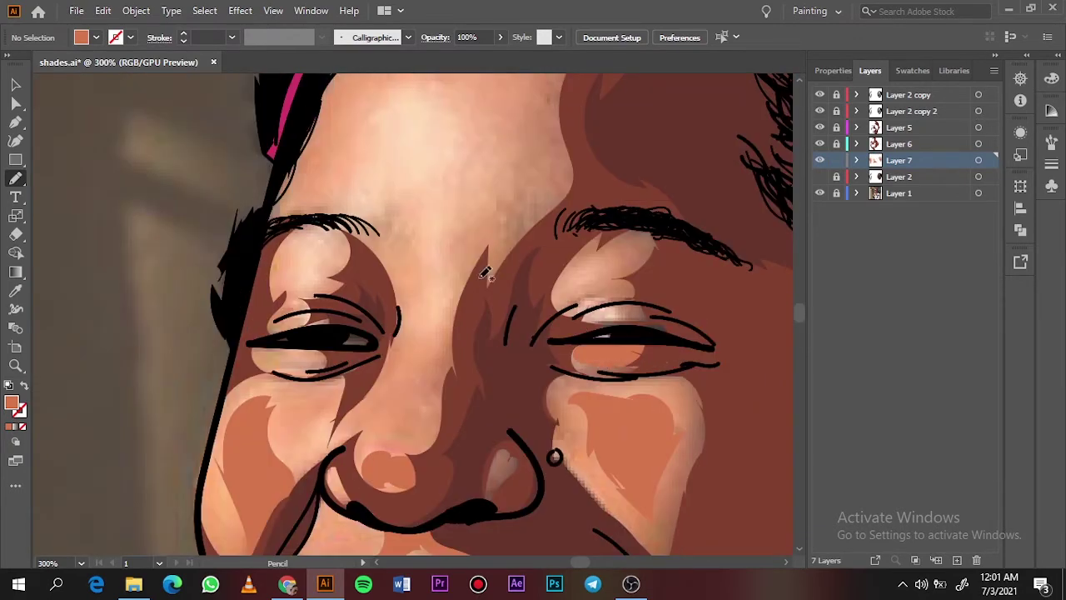
mouse_move(341, 219)
mouse_down()
mouse_move(318, 327)
mouse_move(524, 362)
mouse_move(466, 366)
mouse_up()
scroll(685, 305, up, 3)
key(ctrl+0)
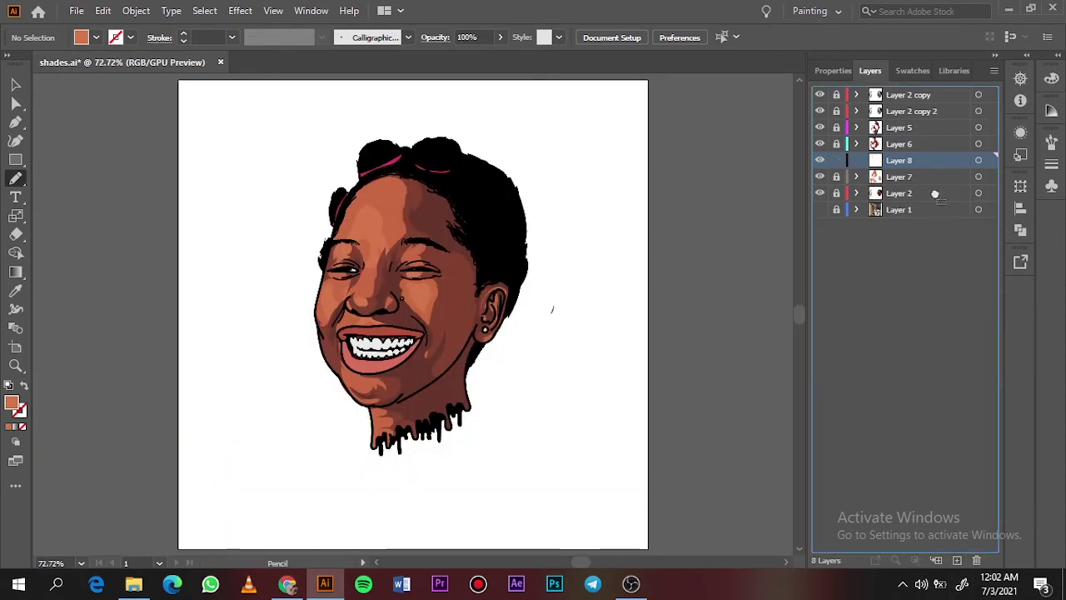
Step: Move Layer 8 above Layer 7 in the Layers panel
click(913, 70)
click(870, 71)
scroll(481, 422, up, 5)
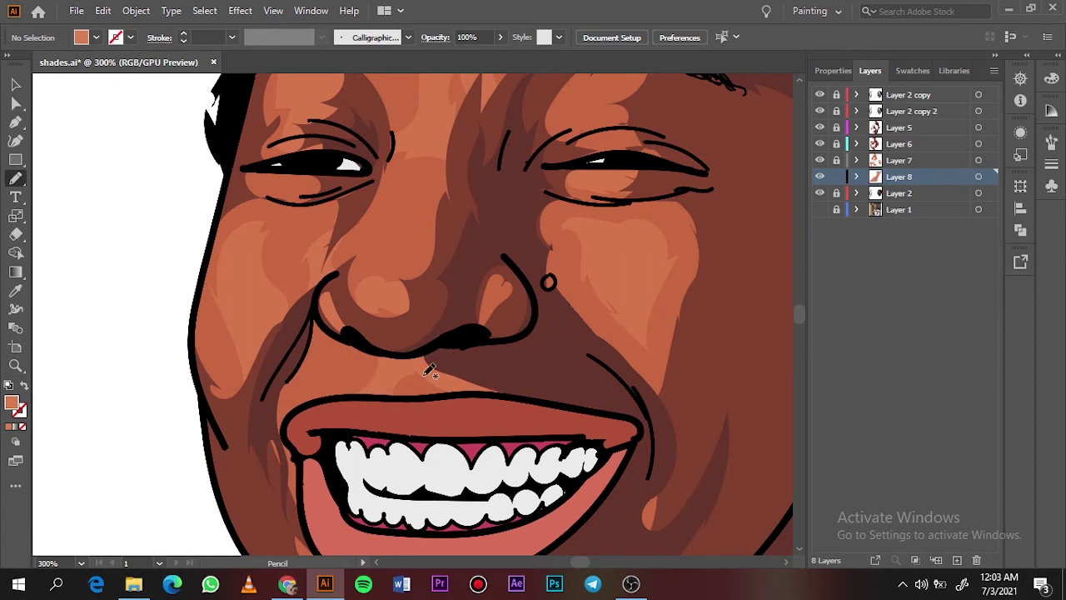
drag(836, 185, 809, 166)
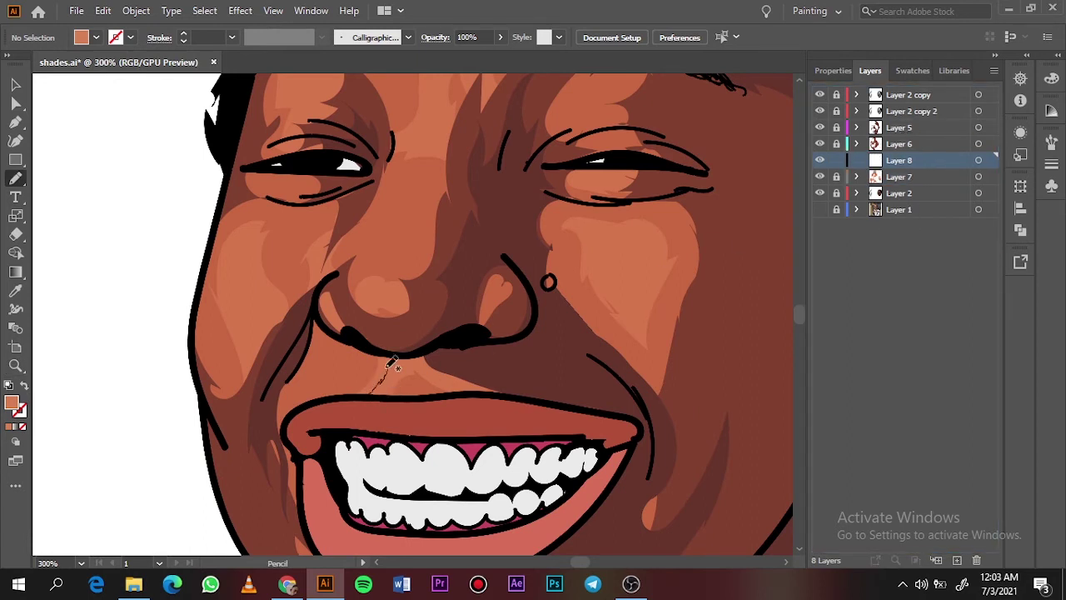
Step: Draw pale highlight shapes under the nose, on the cheeks, near the eyebrow and on the forehead
drag(386, 369, 393, 376)
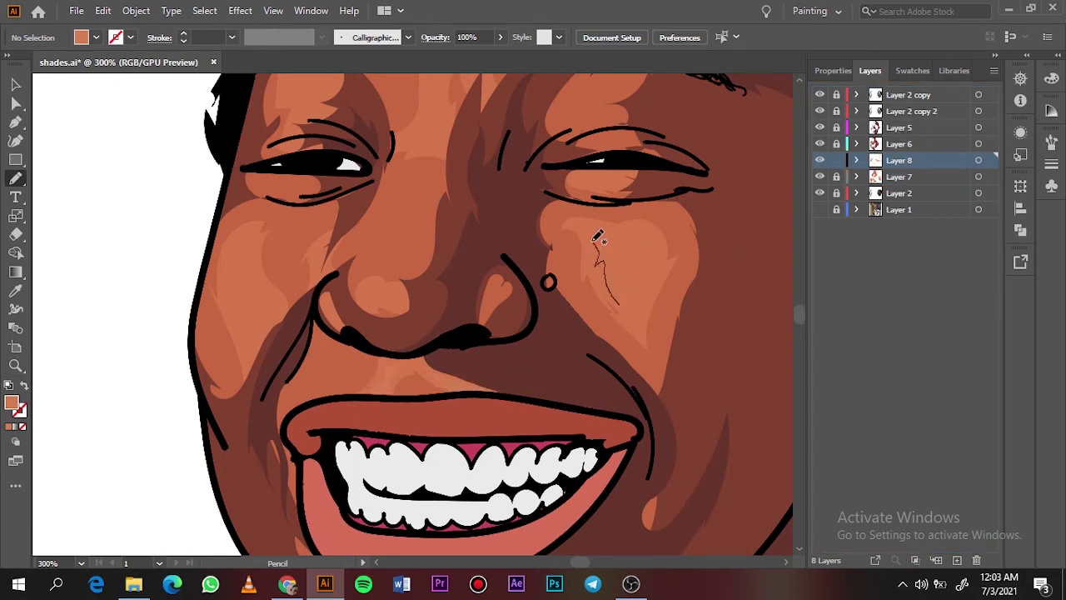
drag(597, 239, 642, 316)
mouse_move(250, 318)
mouse_down()
mouse_move(238, 269)
mouse_move(280, 305)
mouse_up()
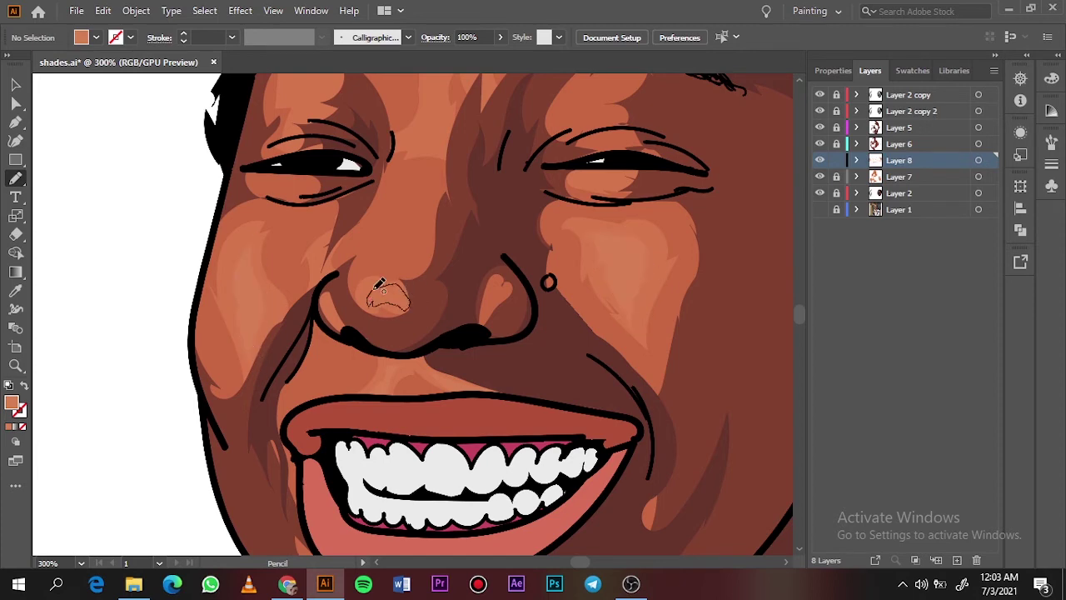
drag(379, 283, 381, 286)
scroll(471, 374, up, 5)
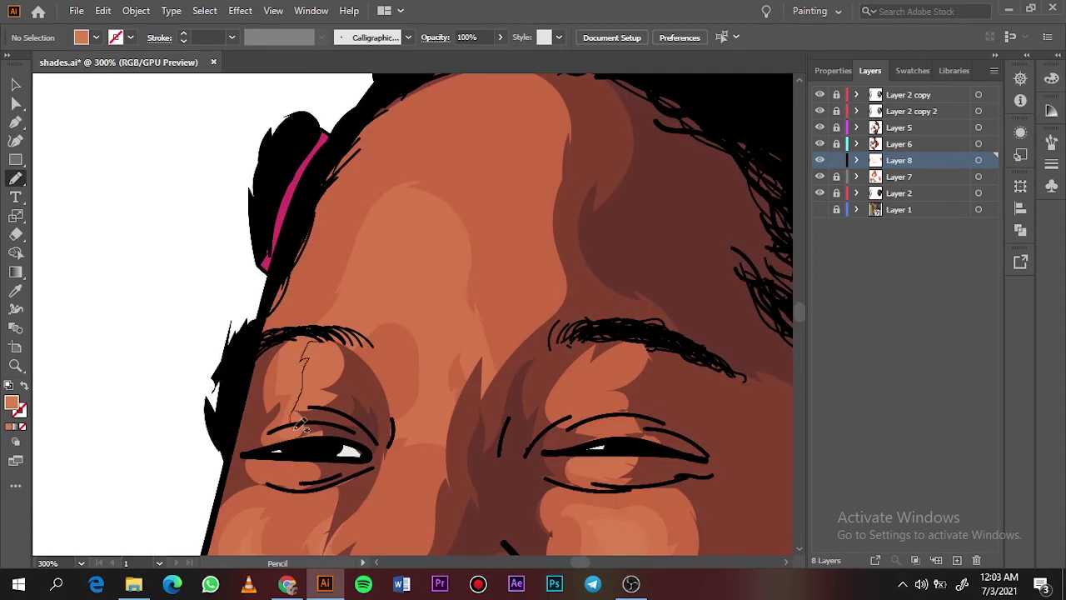
drag(301, 424, 304, 421)
drag(358, 310, 358, 316)
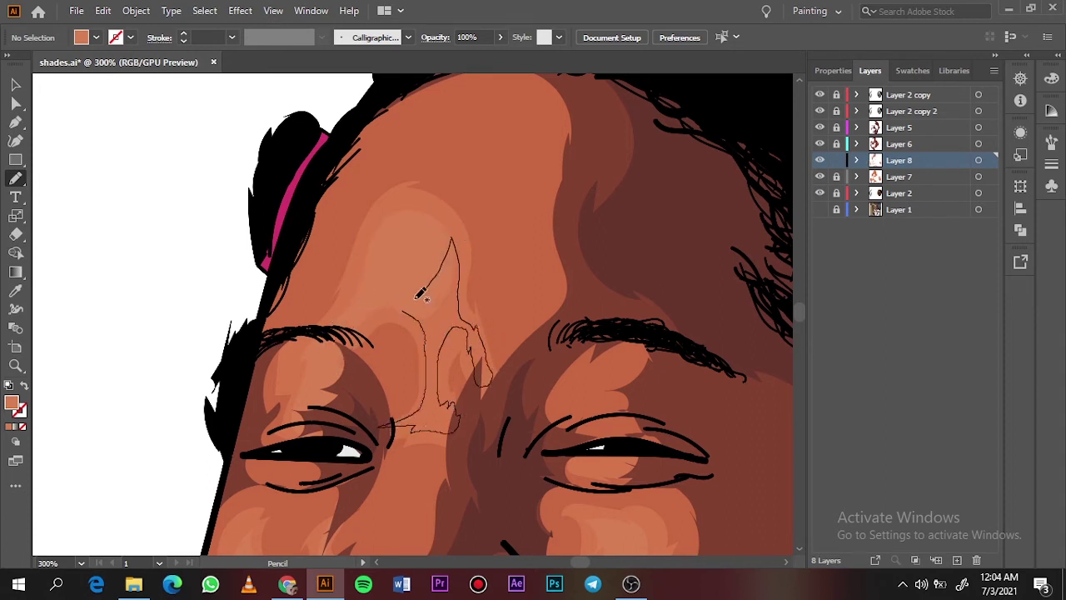
drag(454, 400, 427, 300)
key(ctrl+0)
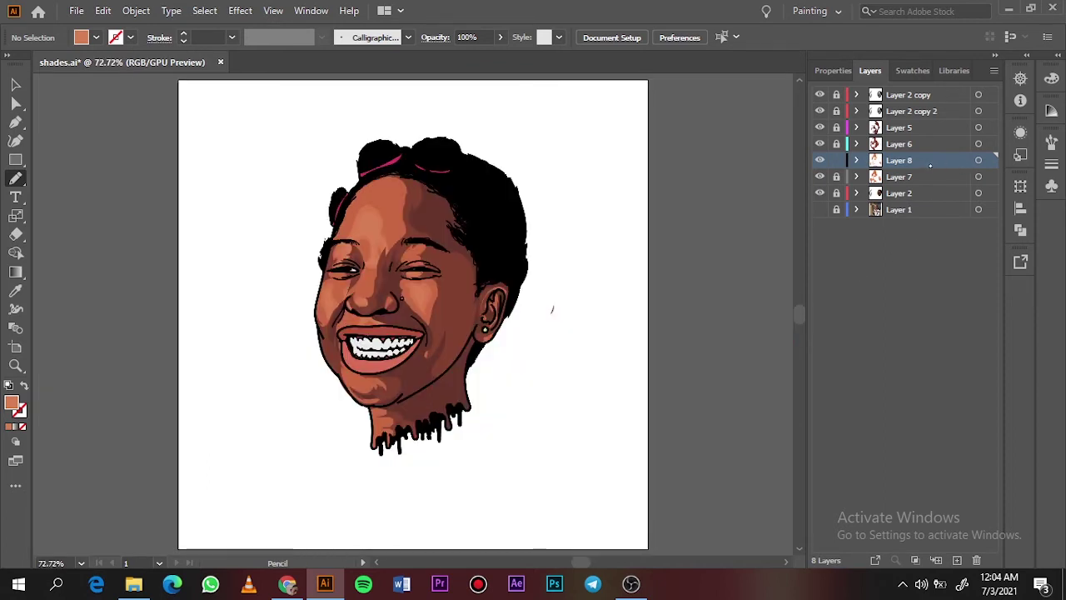
Step: Make Layer 6 active, zoom to the mouth and set the fill to dark red
click(839, 144)
key(z)
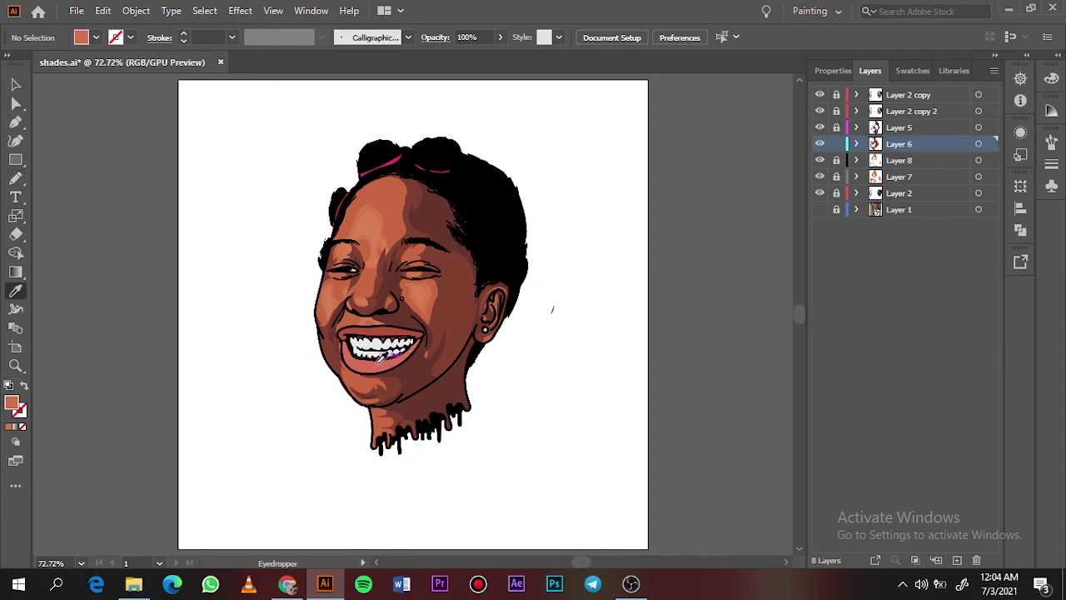
drag(382, 359, 416, 326)
key(n)
double_click(12, 402)
click(721, 161)
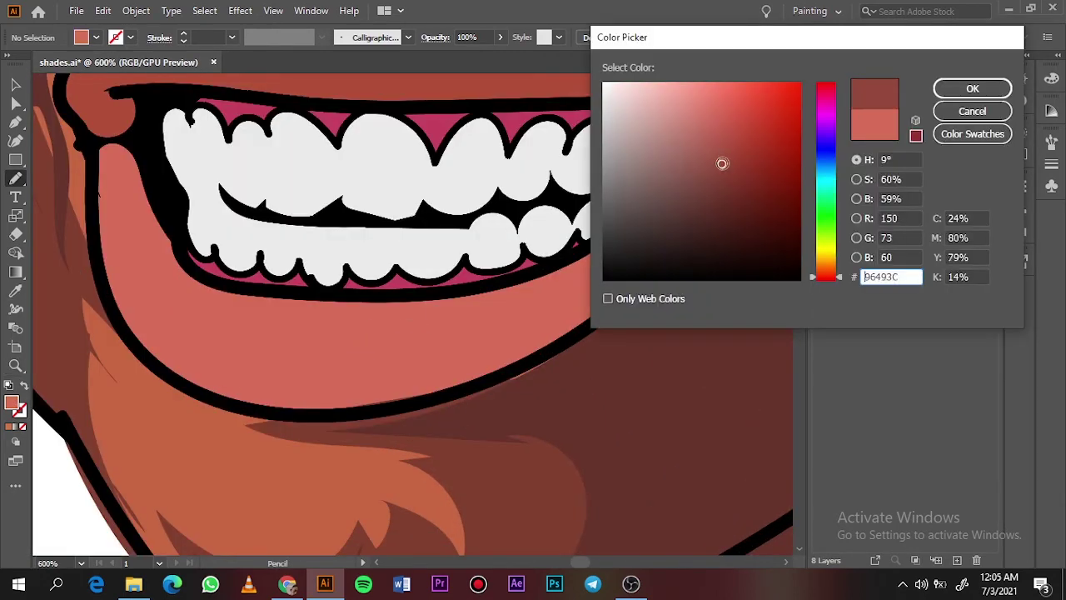
click(966, 88)
click(820, 209)
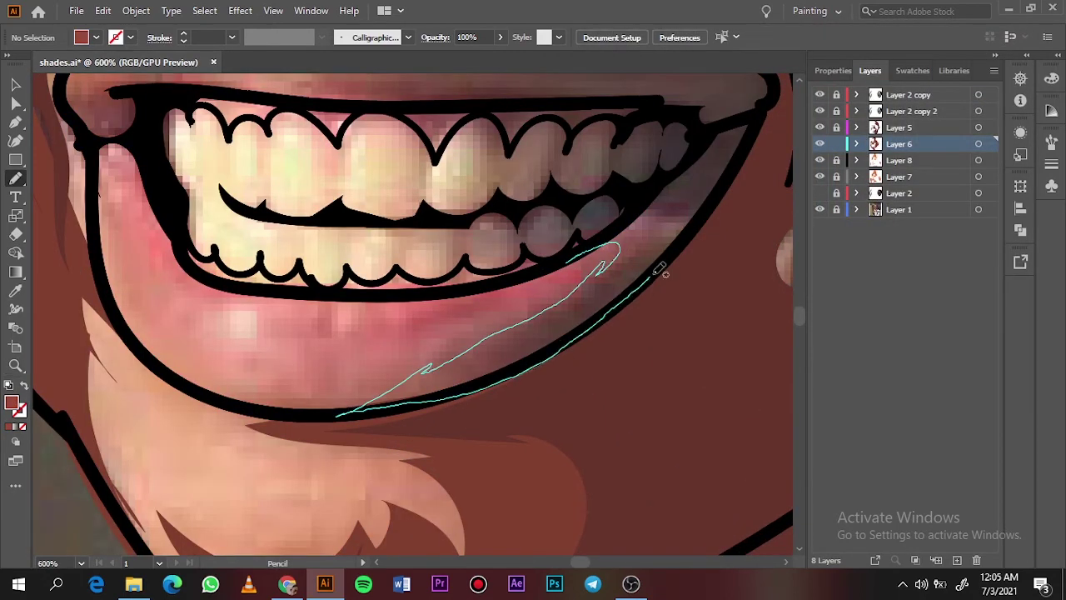
Step: Draw dark red shading along the lower lip edge and the chin
drag(623, 240, 757, 148)
click(819, 193)
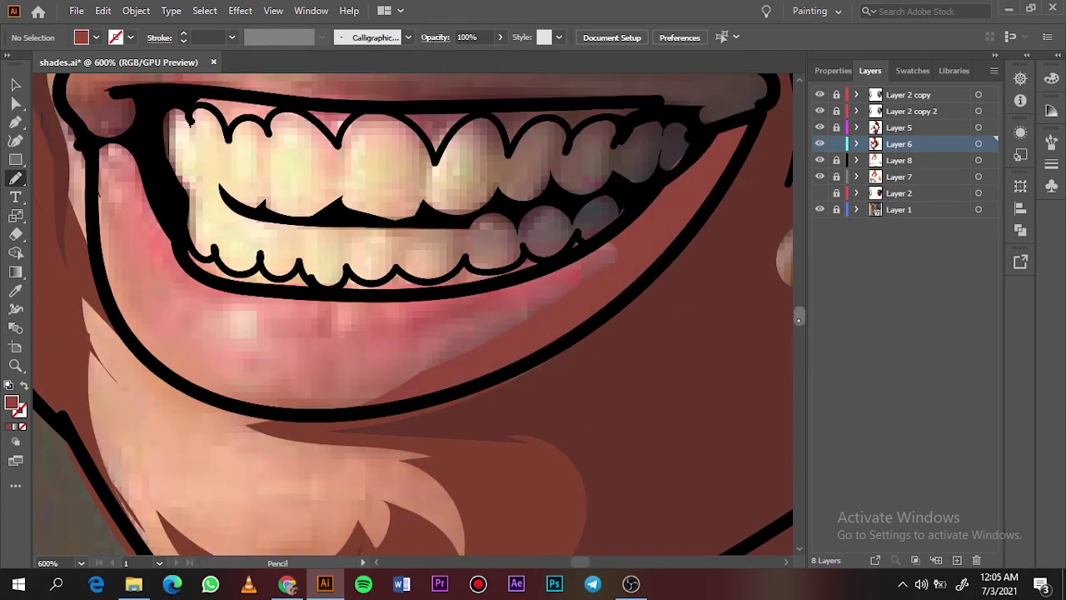
drag(416, 414, 433, 371)
click(819, 193)
key(ctrl+0)
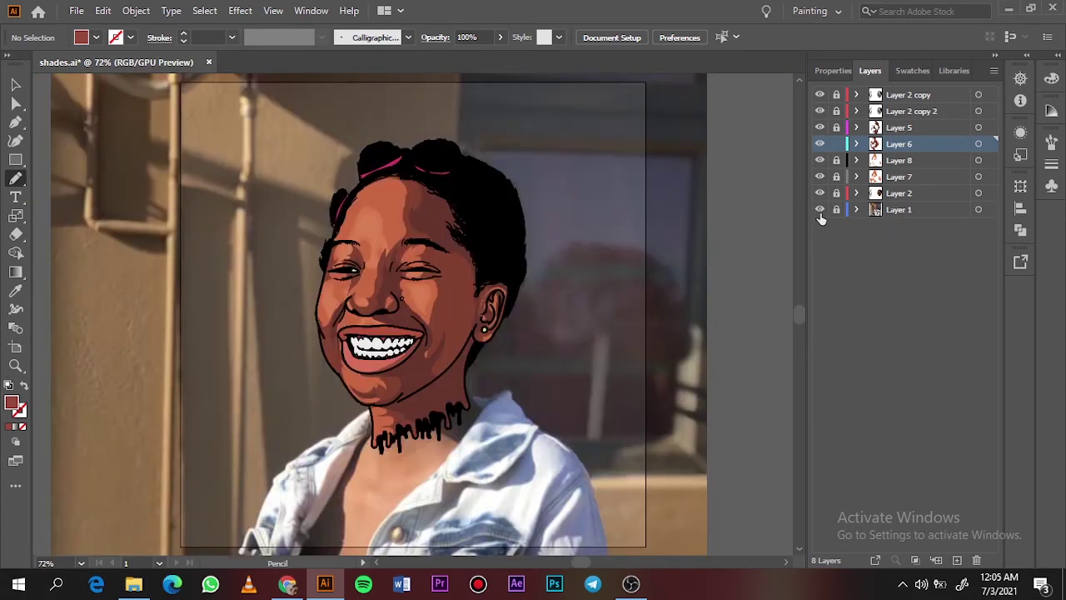
click(820, 209)
Step: Check the fill colour settings without changes and zoom in closer on the mouth
key(ctrl+plus)
key(ctrl+plus)
key(ctrl+plus)
key(i)
double_click(12, 403)
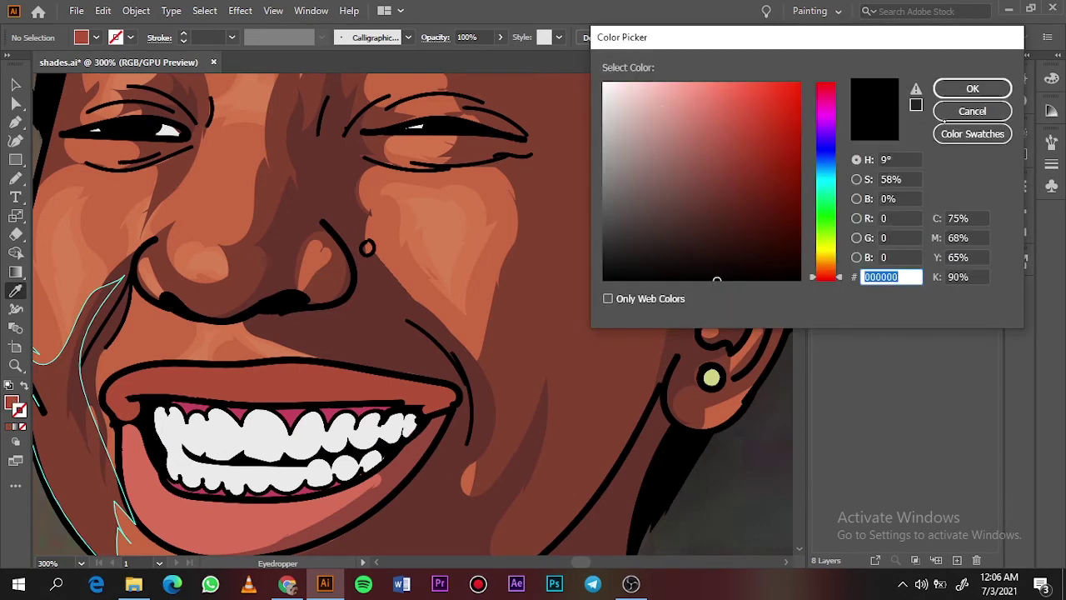
click(943, 119)
click(820, 210)
key(z)
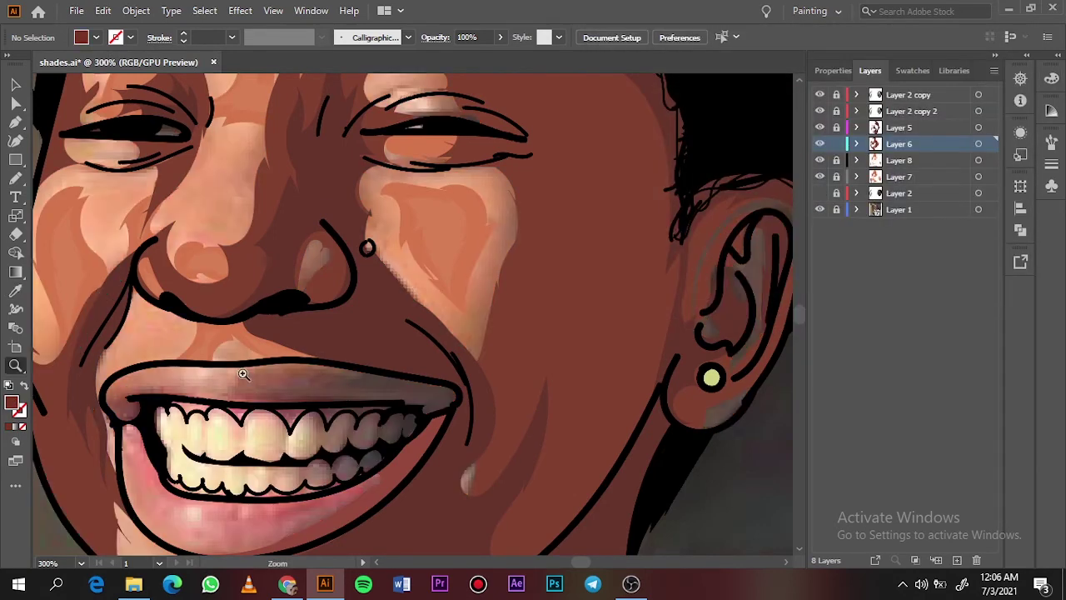
click(243, 375)
key(n)
Step: Draw dark shapes on the upper lip and at the left mouth corner, with the reference photo showing
mouse_move(566, 249)
mouse_down()
mouse_move(466, 269)
mouse_move(598, 305)
mouse_up()
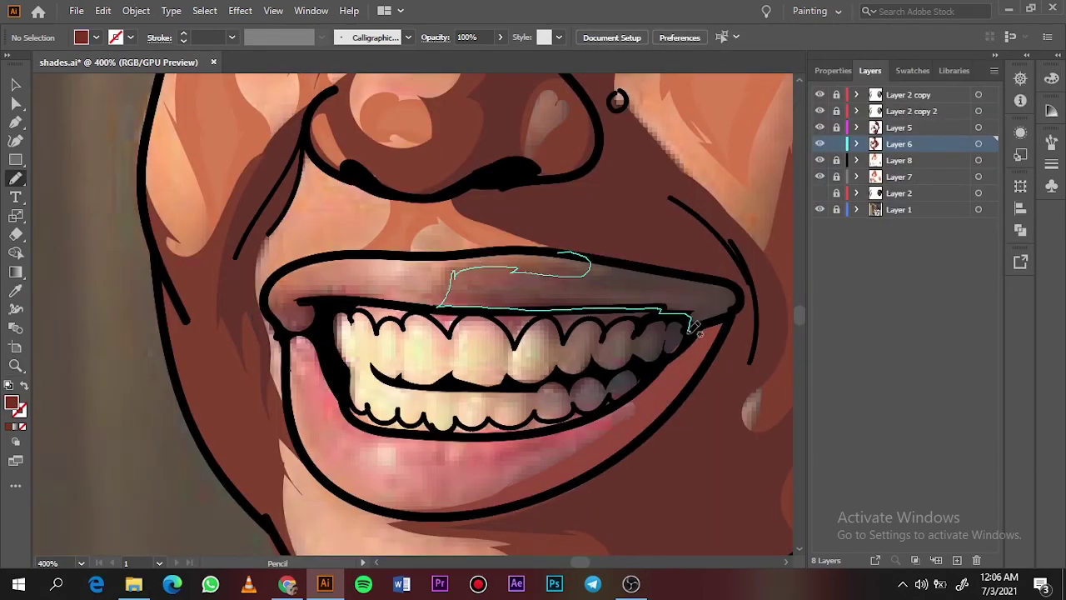
drag(694, 327, 587, 254)
drag(318, 325, 323, 323)
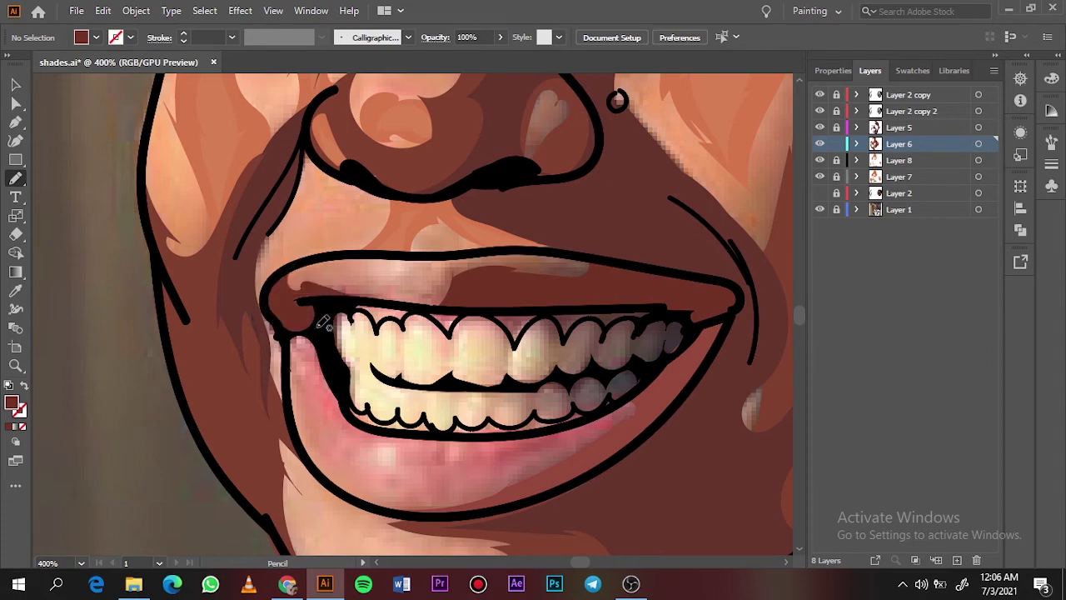
key(ctrl+0)
click(820, 209)
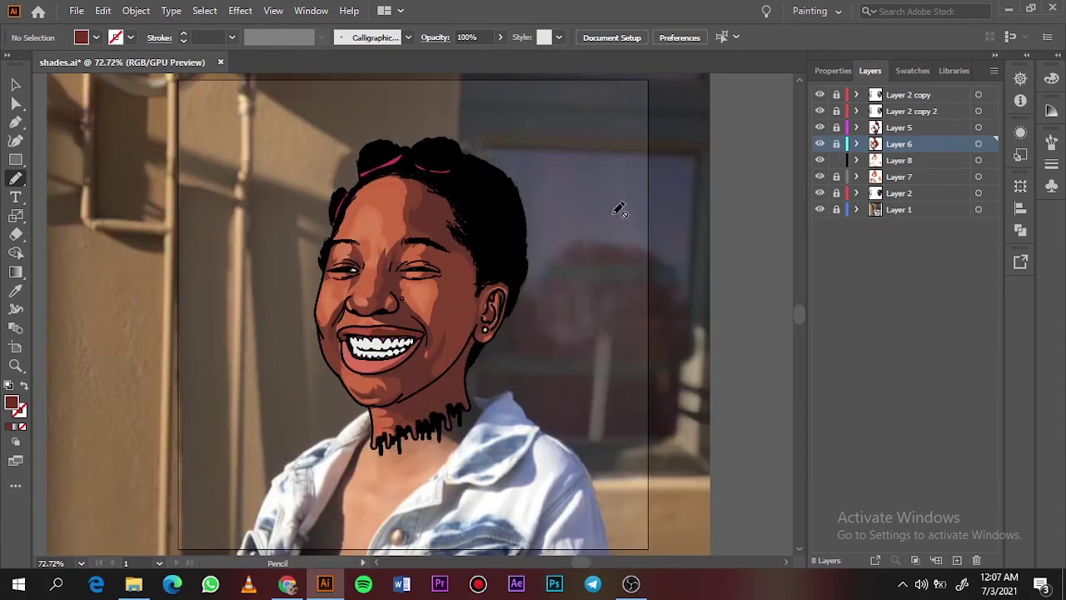
Step: Choose a salmon lip shade and draw a filled shading shape along the lower lip
key(i)
click(388, 348)
key(z)
key(n)
double_click(11, 403)
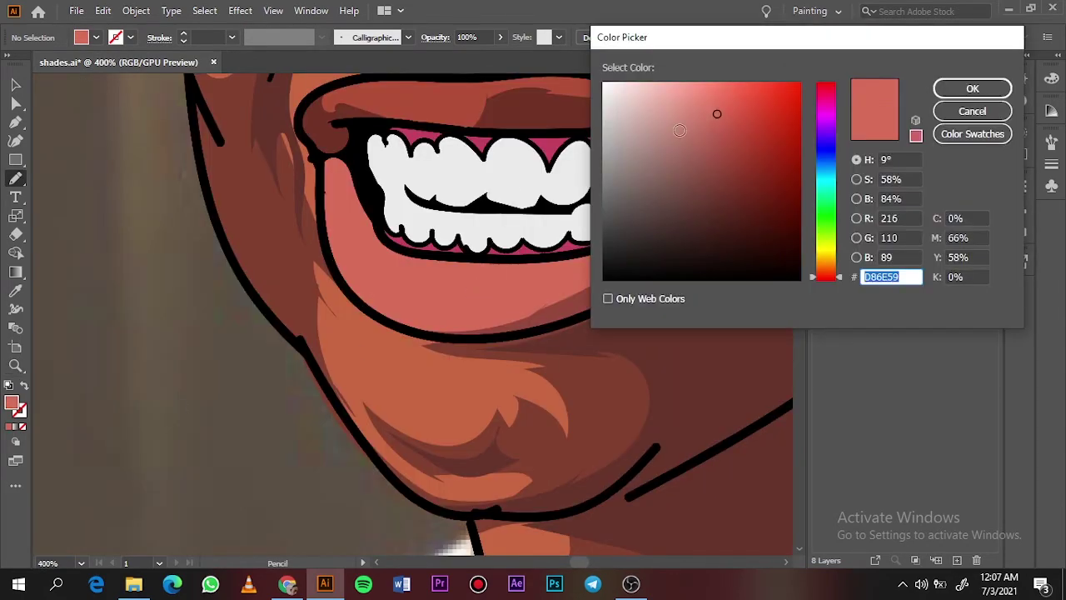
click(771, 115)
key(Return)
mouse_move(613, 254)
mouse_down()
mouse_move(439, 314)
mouse_move(364, 198)
mouse_up()
drag(616, 300, 621, 250)
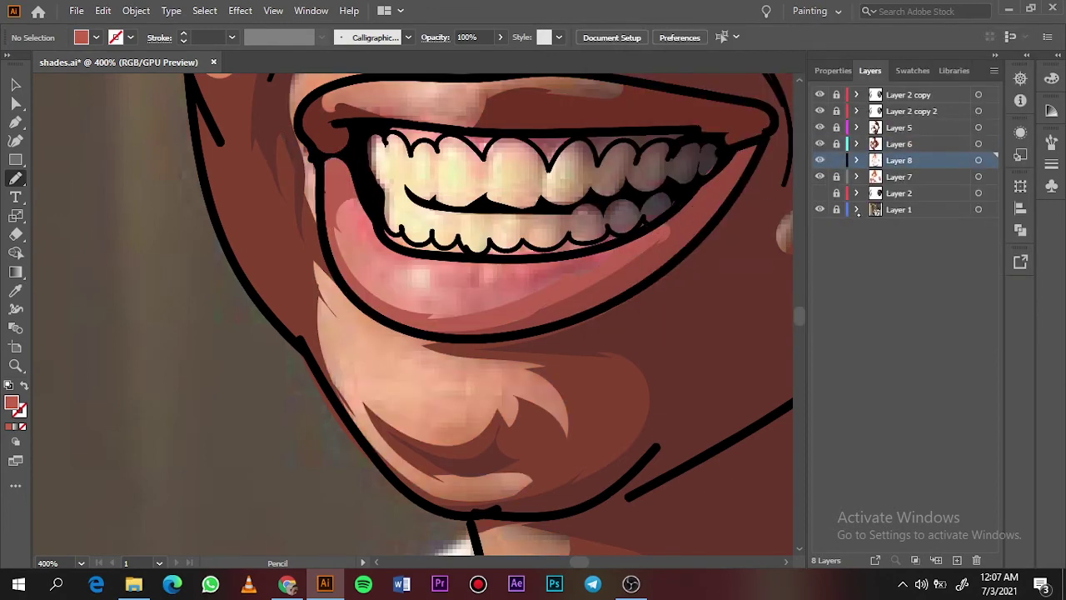
click(819, 209)
Step: Pick a darker red and draw a shading shape along the upper lip
key(i)
double_click(11, 403)
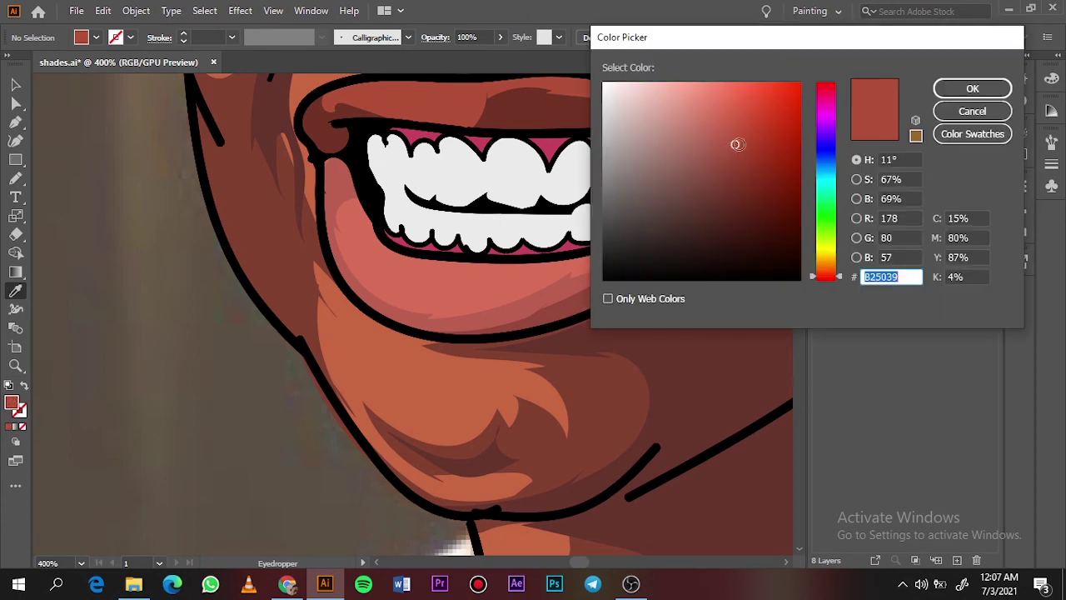
click(736, 149)
key(Return)
click(819, 192)
key(n)
drag(600, 85, 473, 84)
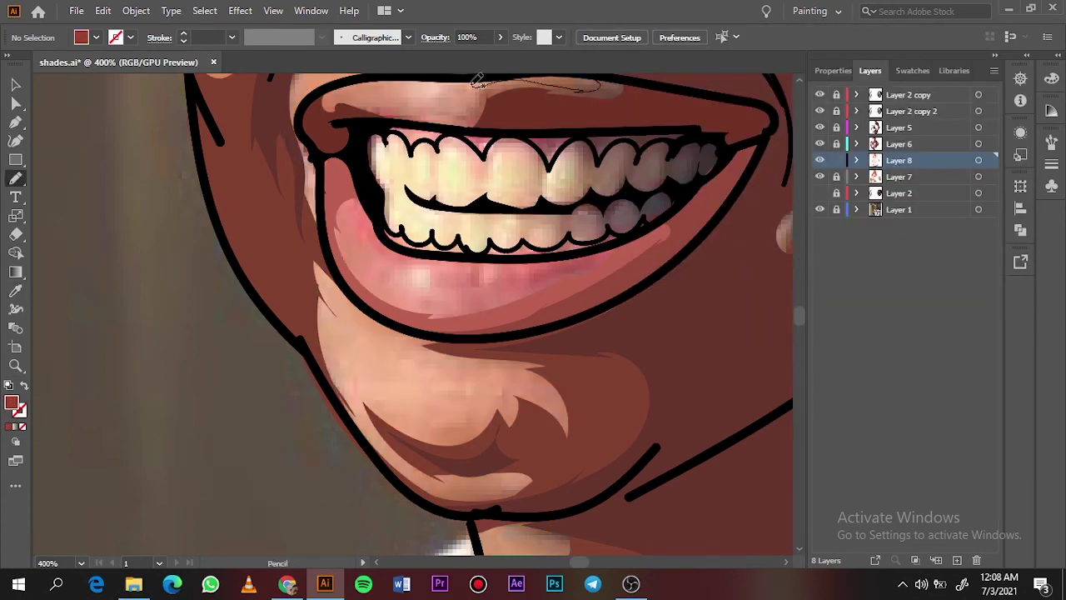
drag(600, 75, 601, 78)
click(819, 192)
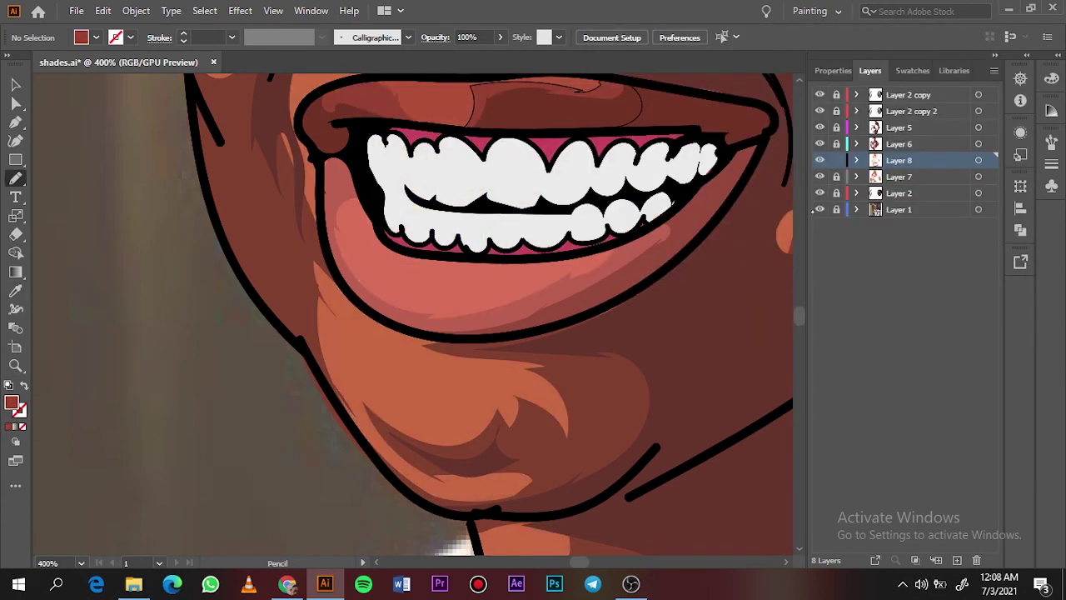
Step: Compare against the reference photo, then draw a lighter highlight shape on the lower lip
key(v)
key(ctrl+0)
click(819, 209)
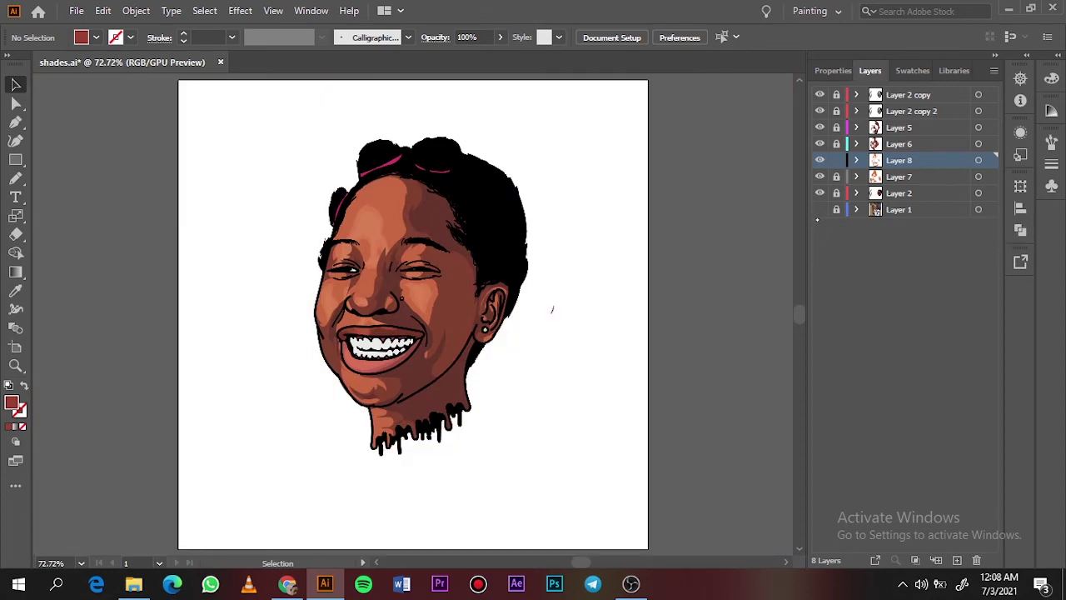
click(819, 209)
key(z)
drag(361, 371, 466, 371)
key(n)
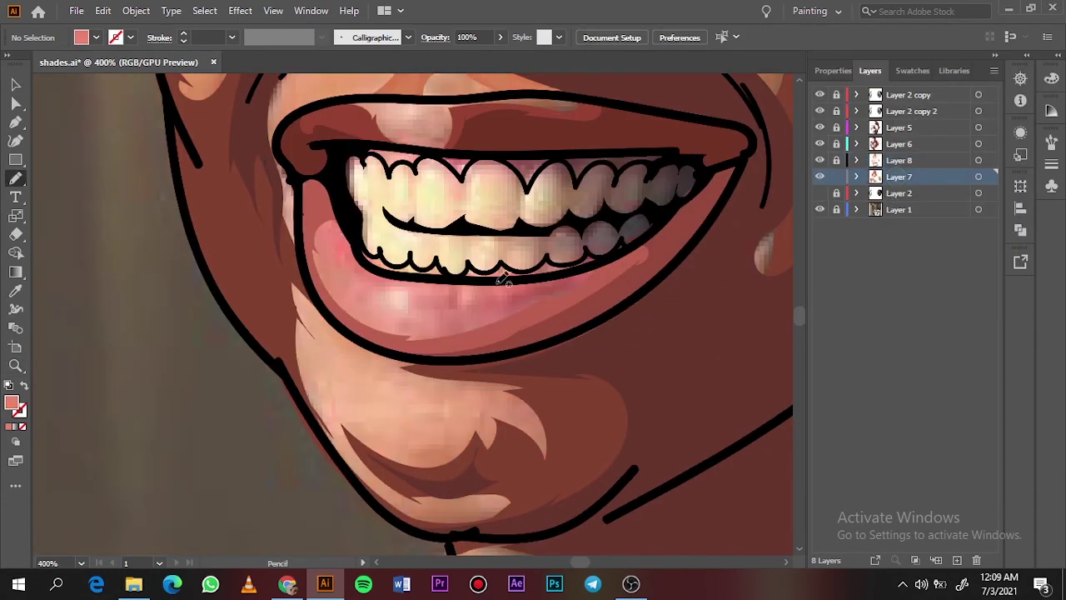
drag(387, 285, 411, 305)
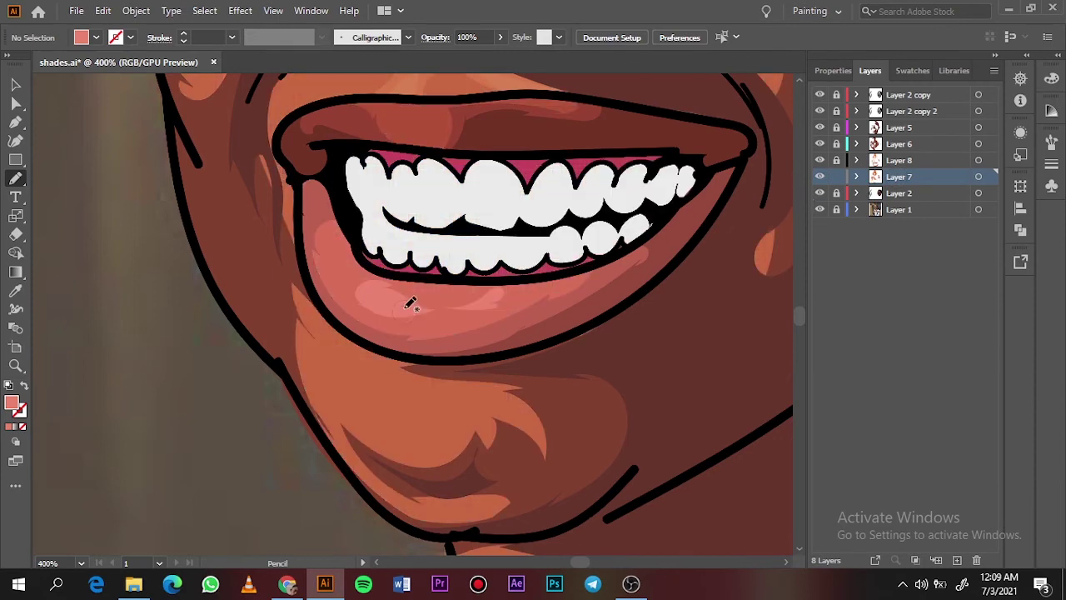
Step: Sample a darker red from the lips and add another shading shape on the upper lip
key(i)
click(438, 119)
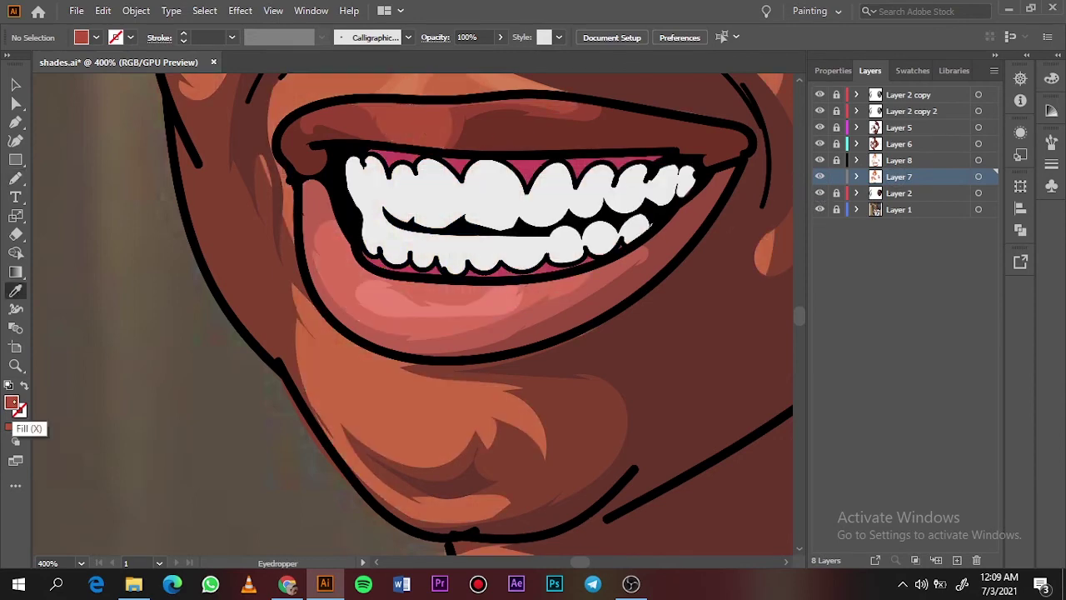
double_click(12, 403)
key(Return)
key(n)
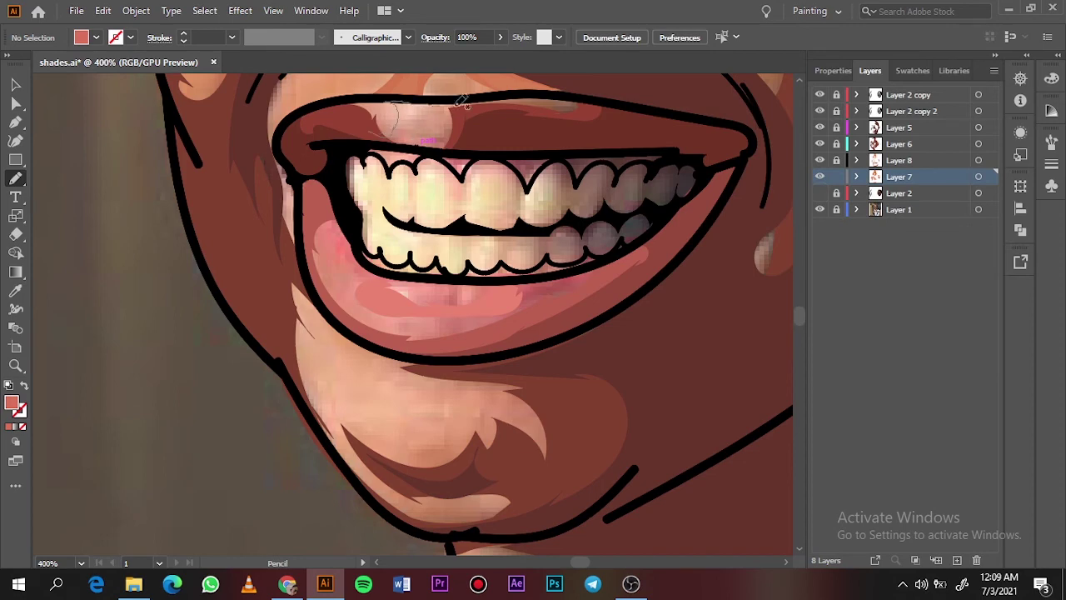
drag(463, 100, 552, 95)
Step: Set the fill colour to a light grey for shading the teeth
key(ctrl+shift+w)
key(i)
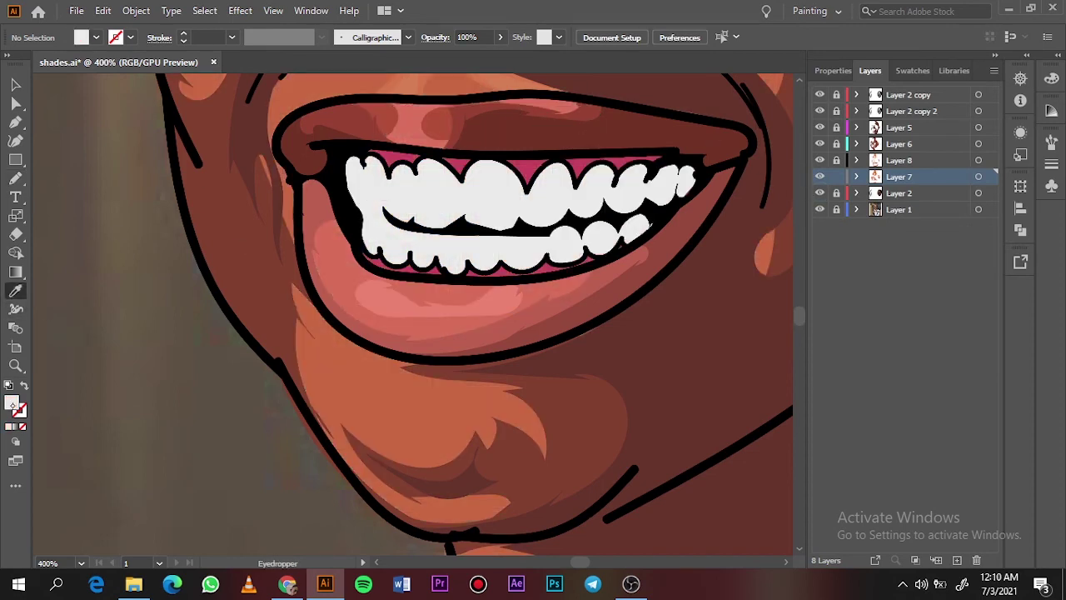
double_click(11, 403)
click(606, 131)
key(Return)
Step: Draw grey Pencil shading shapes around each of the upper teeth
key(n)
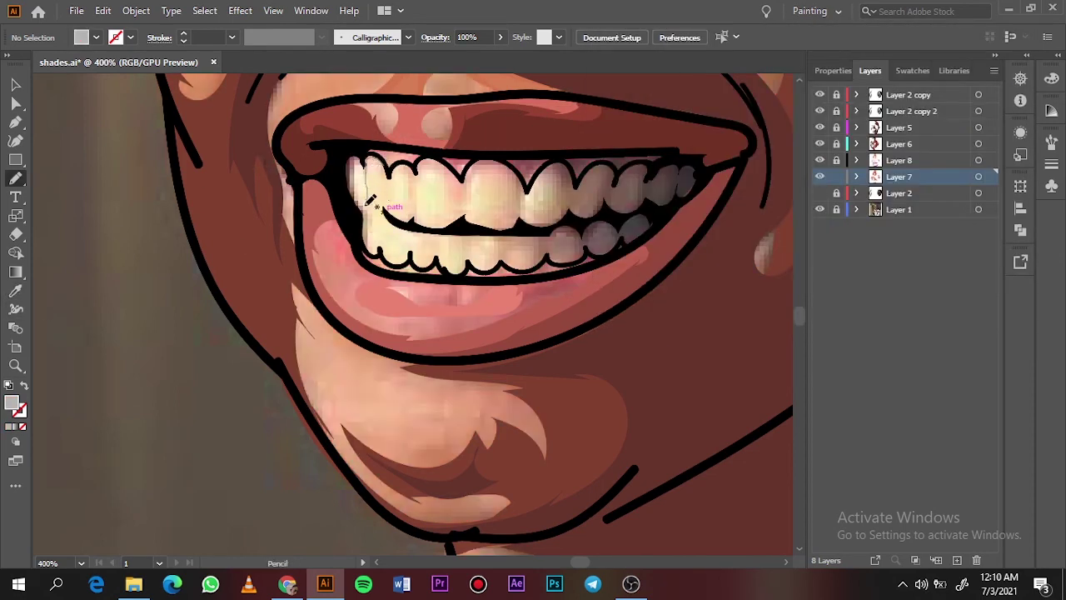
scroll(505, 150, up, 2)
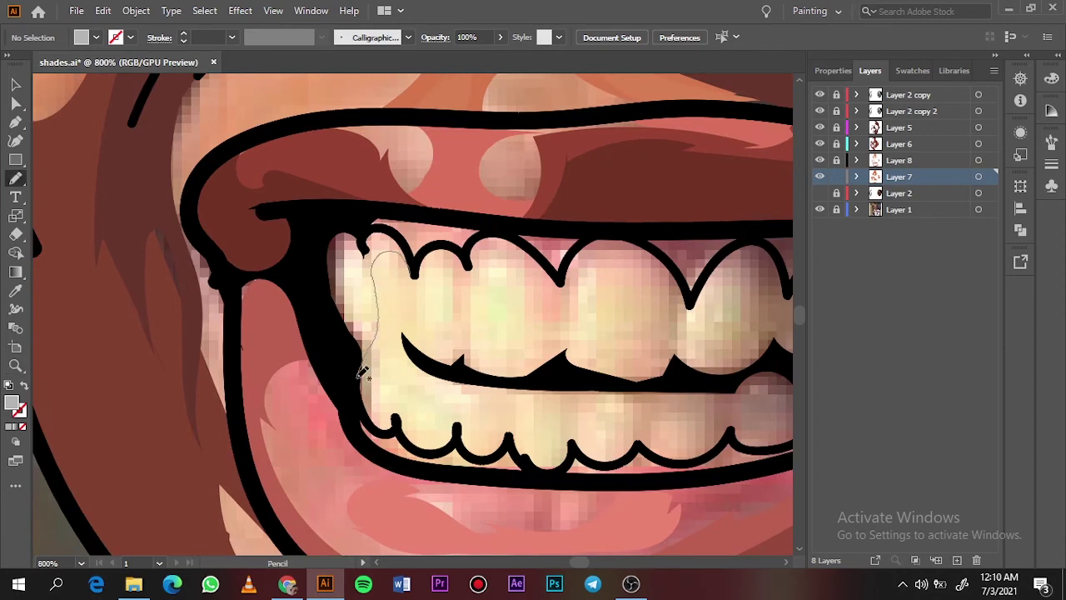
drag(363, 373, 367, 250)
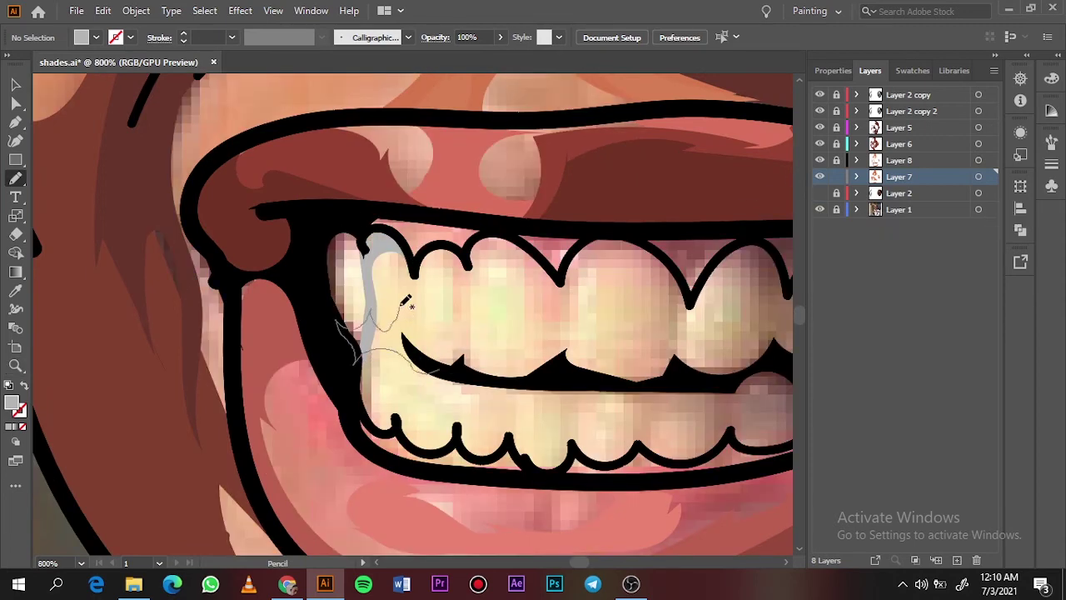
drag(477, 279, 463, 345)
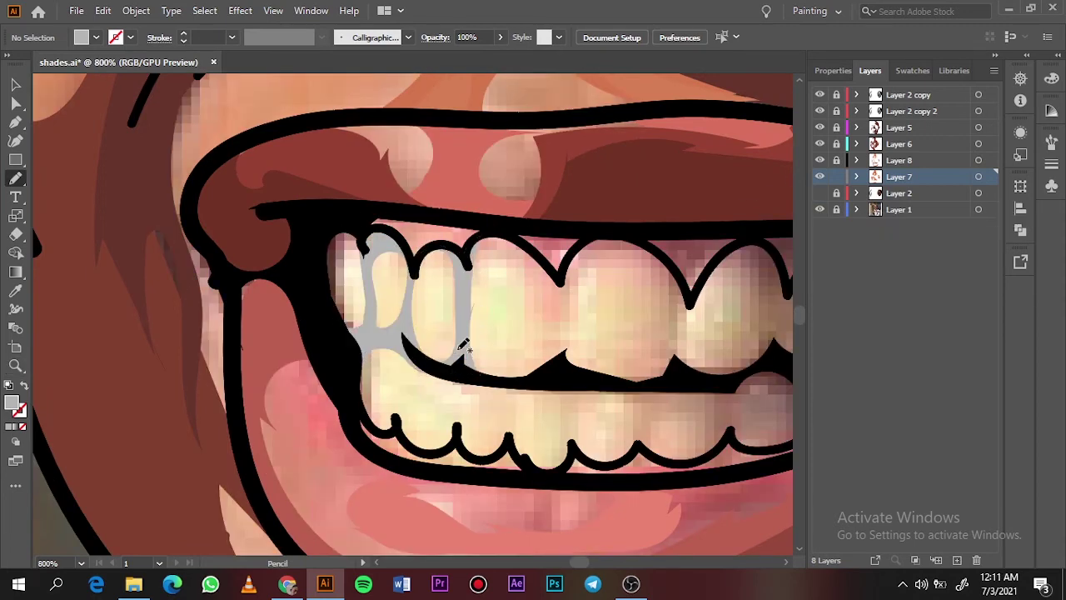
drag(543, 249, 558, 279)
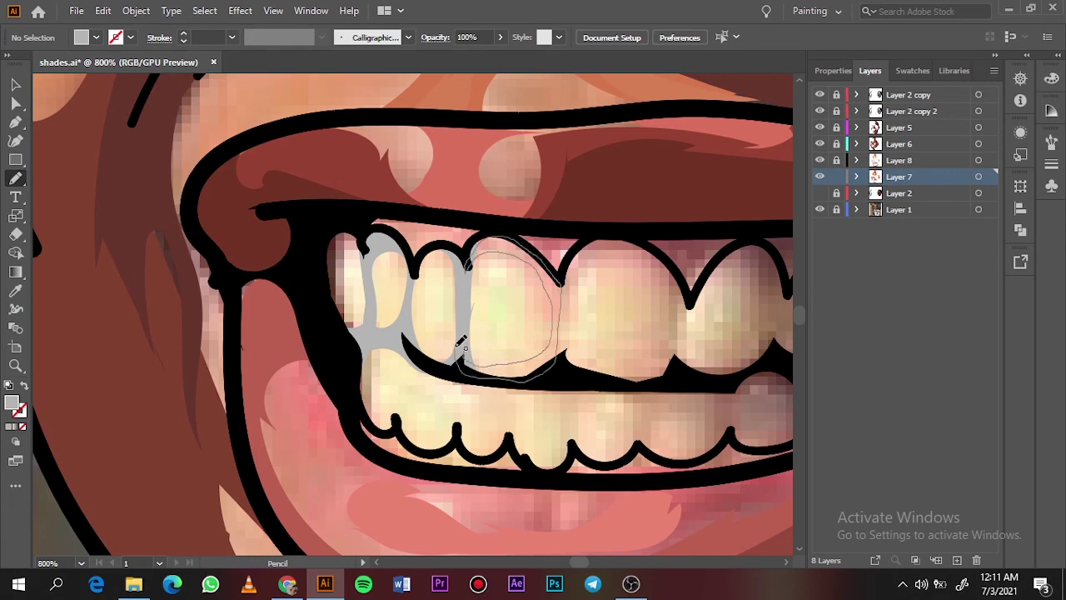
drag(582, 372, 669, 297)
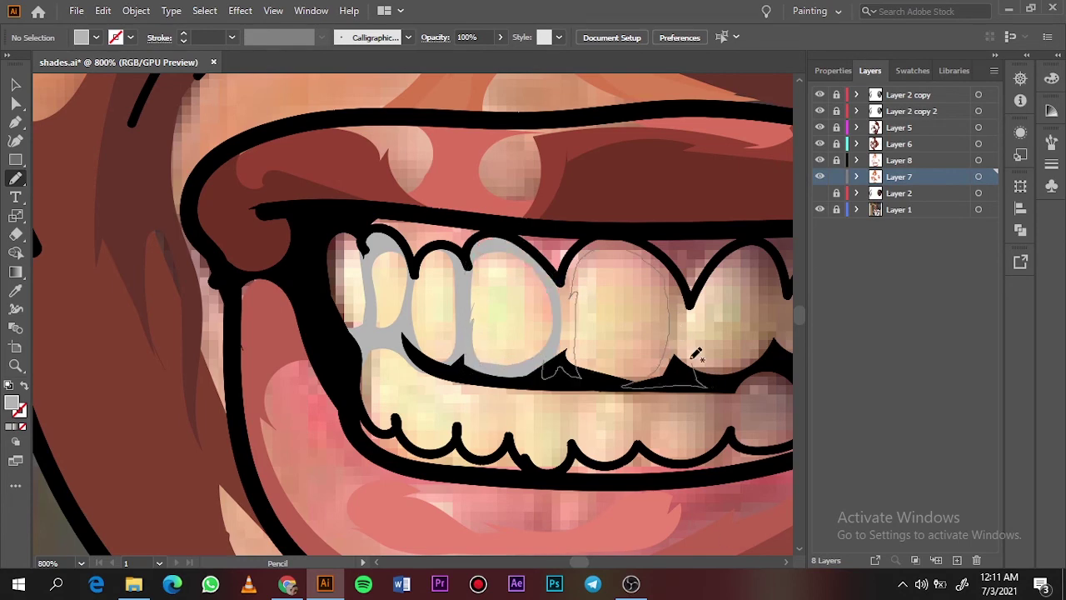
drag(696, 354, 566, 367)
scroll(550, 362, right, 5)
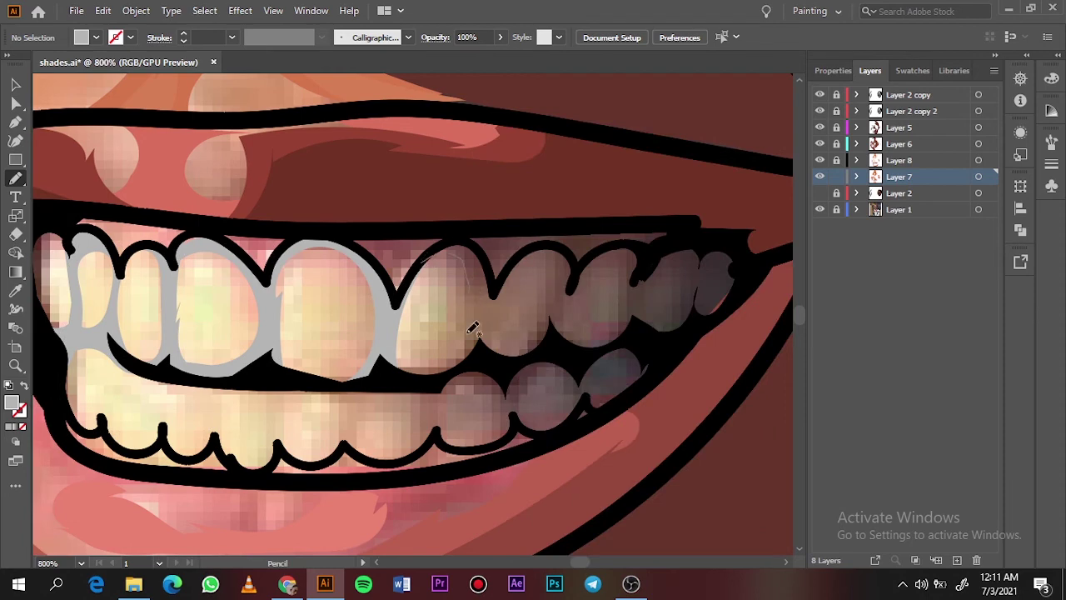
drag(527, 252, 487, 354)
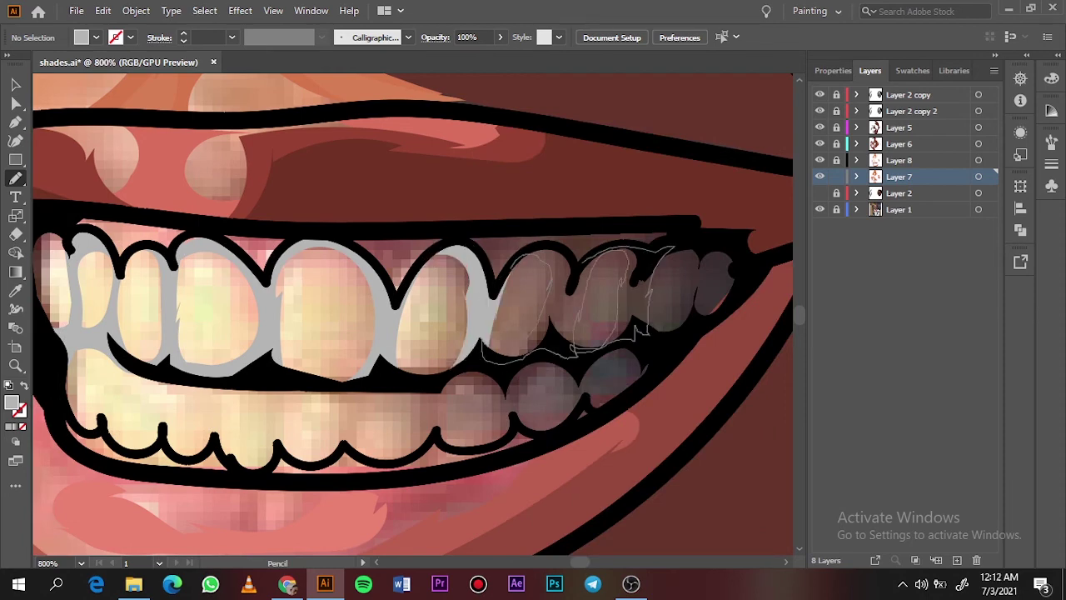
mouse_move(666, 248)
mouse_down()
mouse_move(647, 238)
mouse_move(659, 337)
mouse_up()
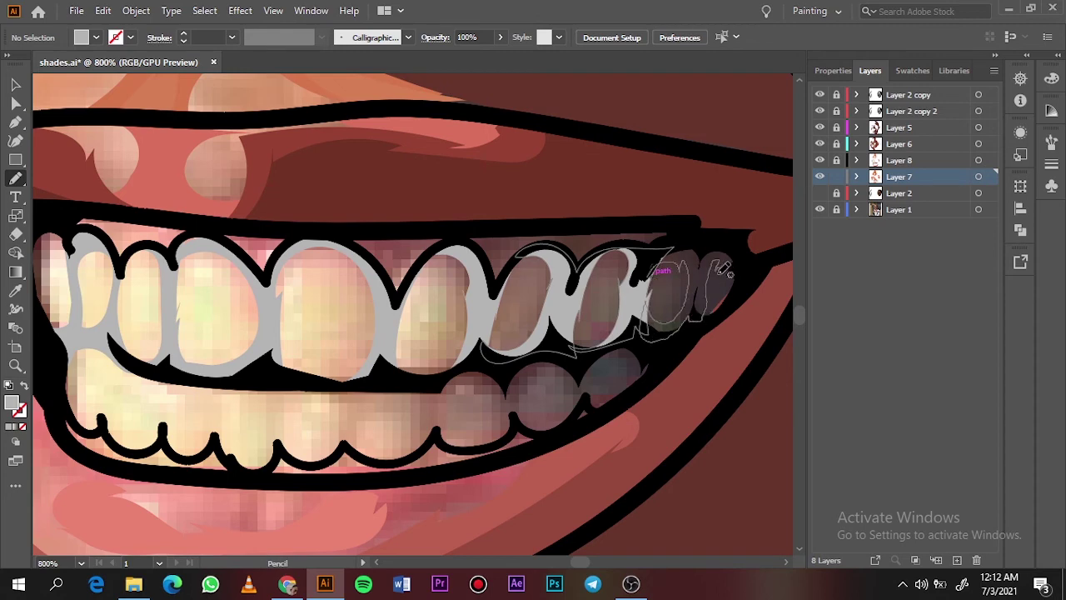
drag(721, 268, 653, 250)
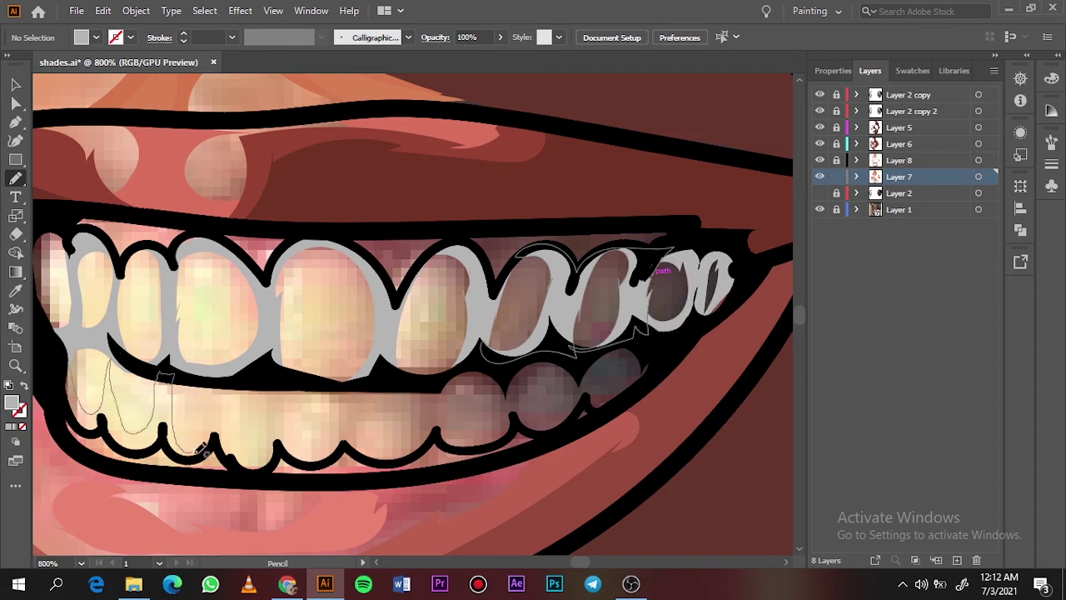
Step: Add grey shading around the lower teeth and fit the whole artboard in view
drag(103, 424, 98, 416)
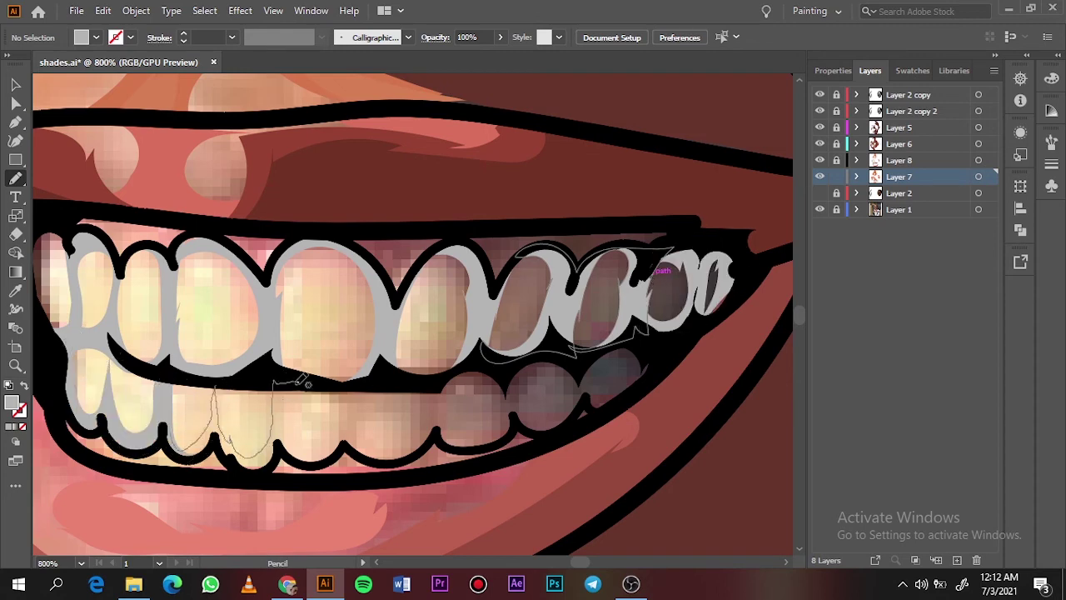
drag(260, 475, 282, 435)
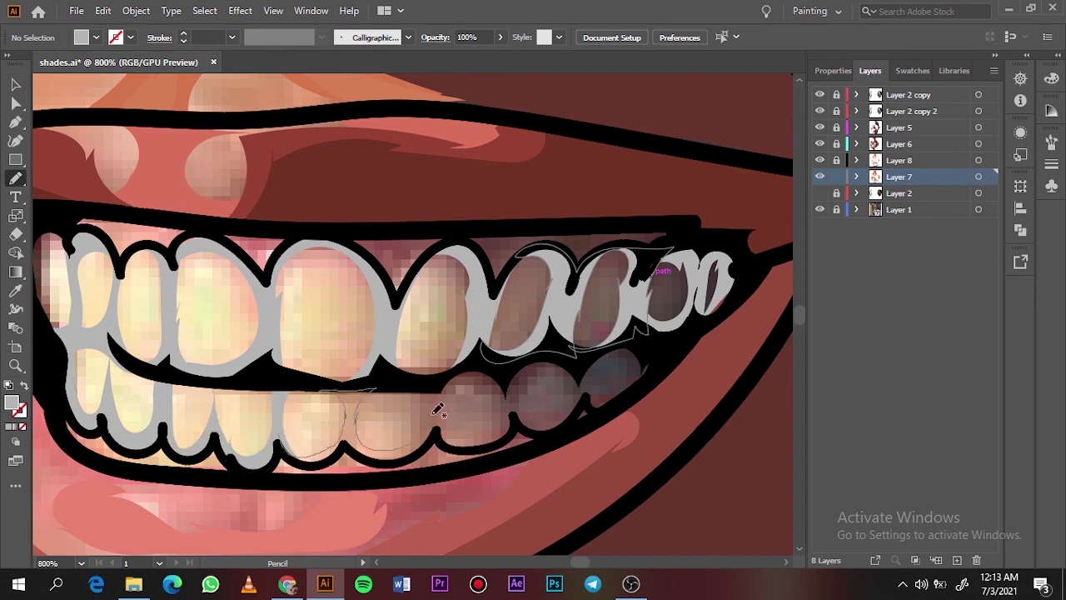
mouse_move(450, 405)
mouse_down()
mouse_move(293, 449)
mouse_move(558, 421)
mouse_move(641, 337)
mouse_up()
key(ctrl+0)
Step: On a new layer, draw a small ellipse for the earring sparkle
click(820, 194)
click(821, 210)
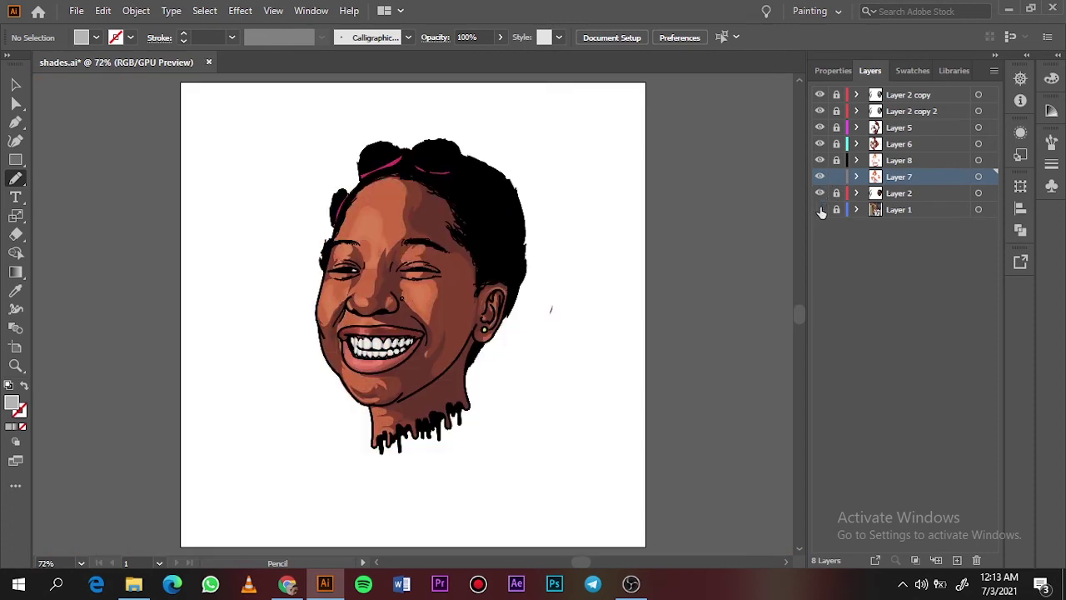
key(ctrl+plus)
key(ctrl+plus)
key(ctrl+plus)
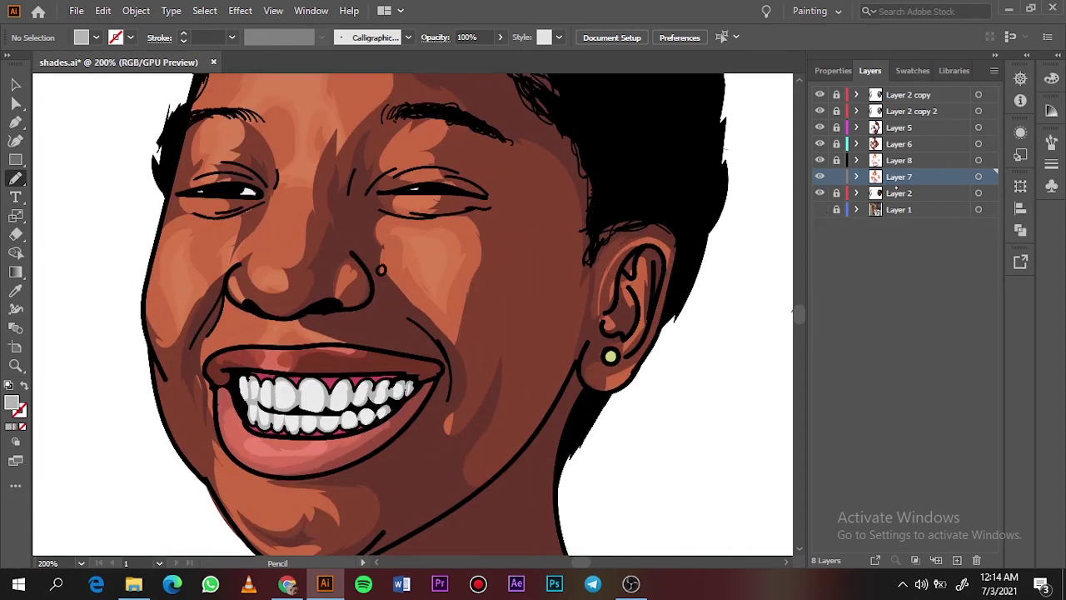
key(ctrl+l)
right_click(15, 159)
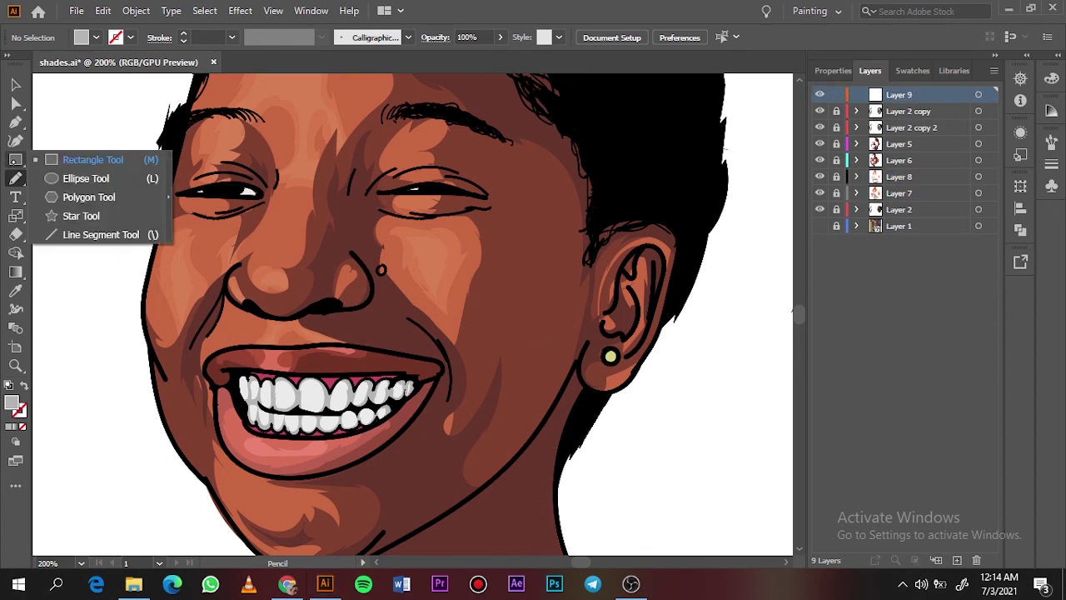
click(79, 217)
drag(57, 191, 57, 215)
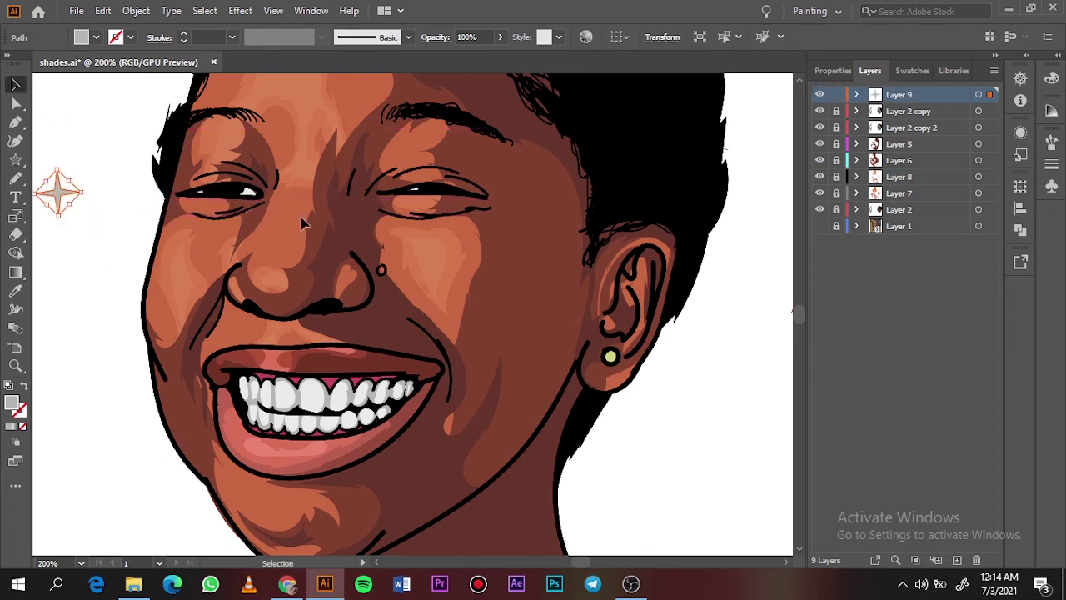
key(l)
drag(71, 185, 93, 206)
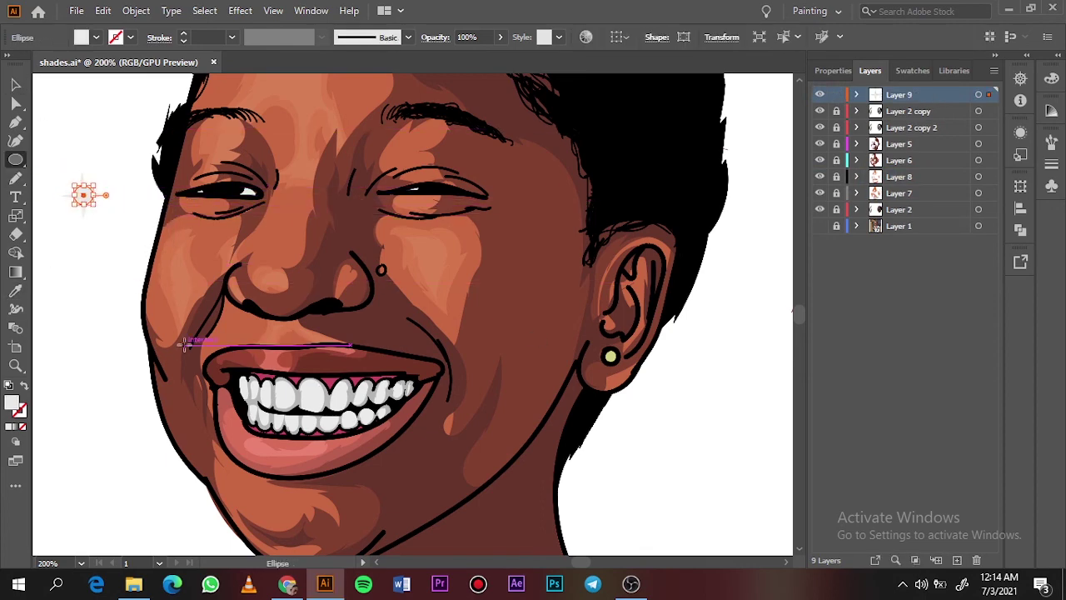
Step: Fill the ellipse, soften it with Gaussian Blur, and move it onto the earring
double_click(12, 403)
click(971, 88)
key(v)
click(240, 10)
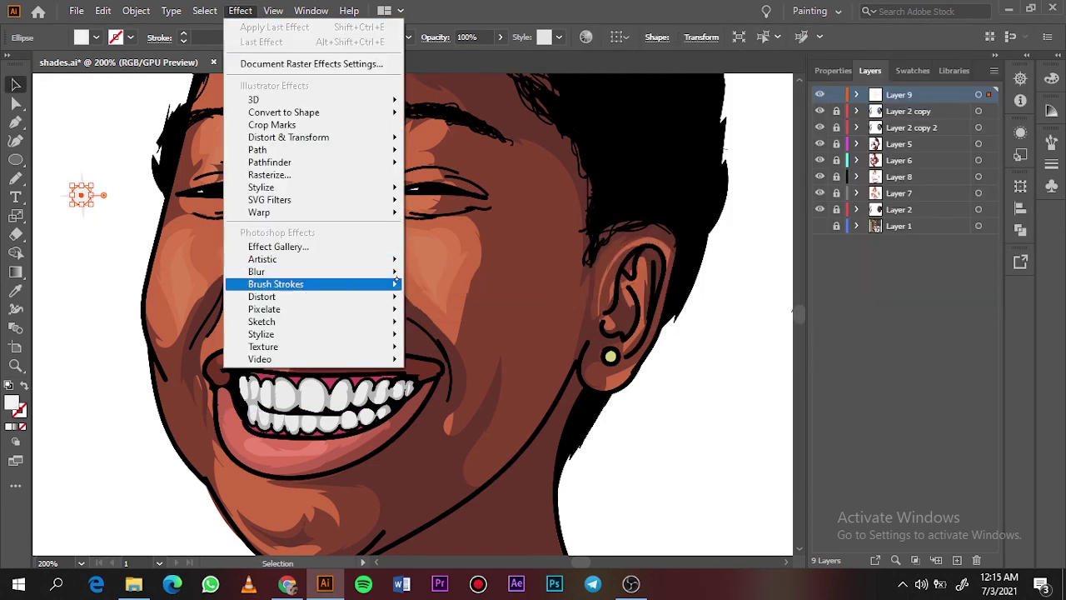
click(446, 271)
drag(580, 302, 599, 302)
click(618, 338)
drag(81, 194, 611, 357)
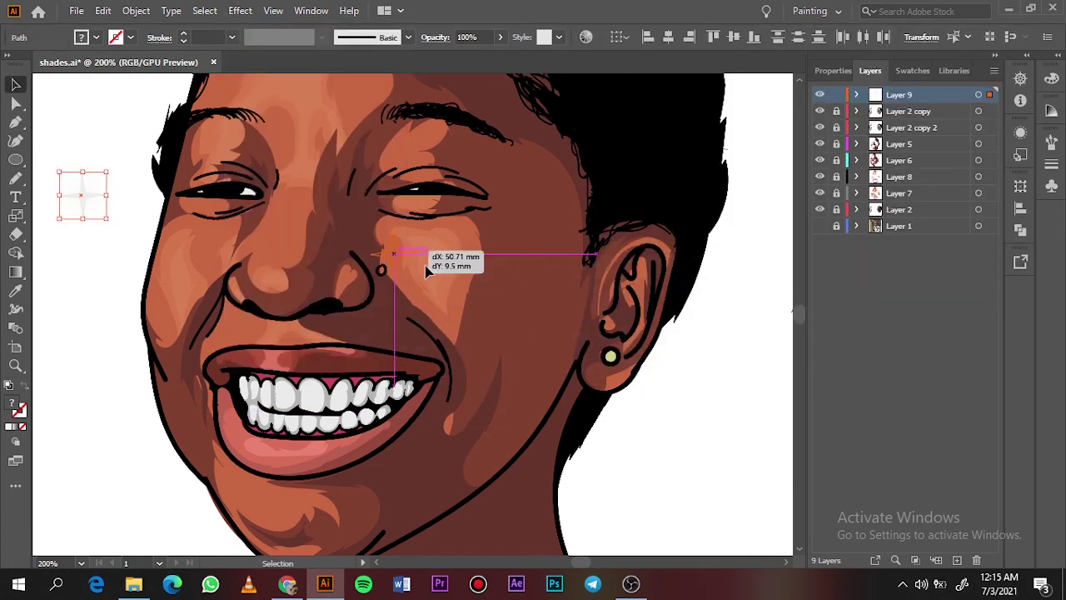
Step: Zoom in on the top of the head and show only the reference photo layer
key(ctrl+shift+a)
key(ctrl+0)
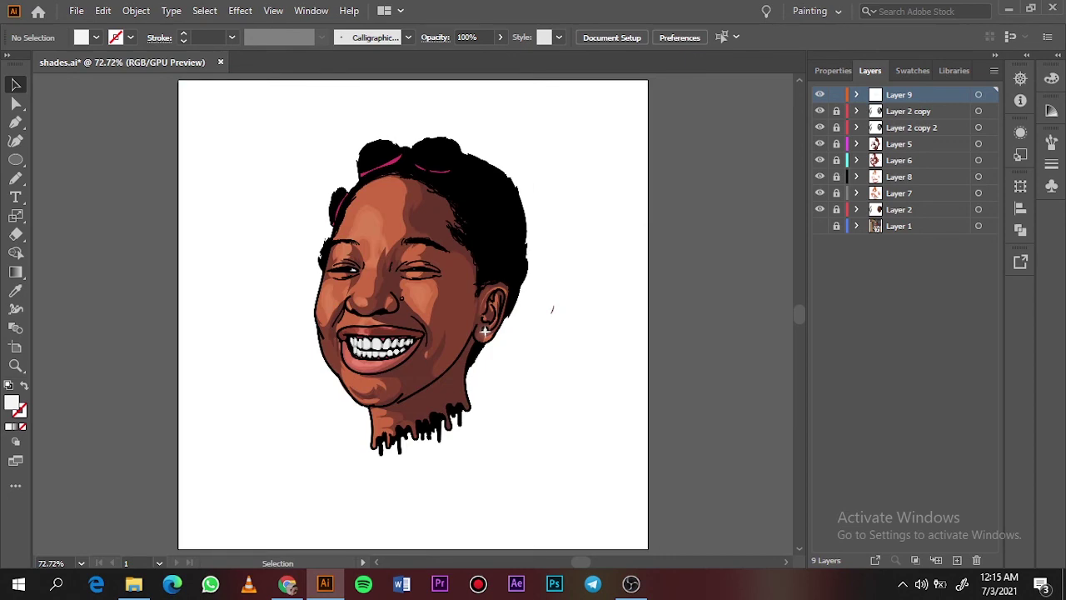
alt+click(819, 226)
alt+click(819, 226)
key(z)
drag(433, 233, 533, 275)
click(819, 226)
mouse_move(819, 209)
mouse_down()
mouse_move(820, 110)
mouse_move(819, 208)
mouse_up()
Step: Set the fill to dark grey 1C1C1C and draw a highlight loop on the right bun
key(i)
click(433, 250)
double_click(12, 403)
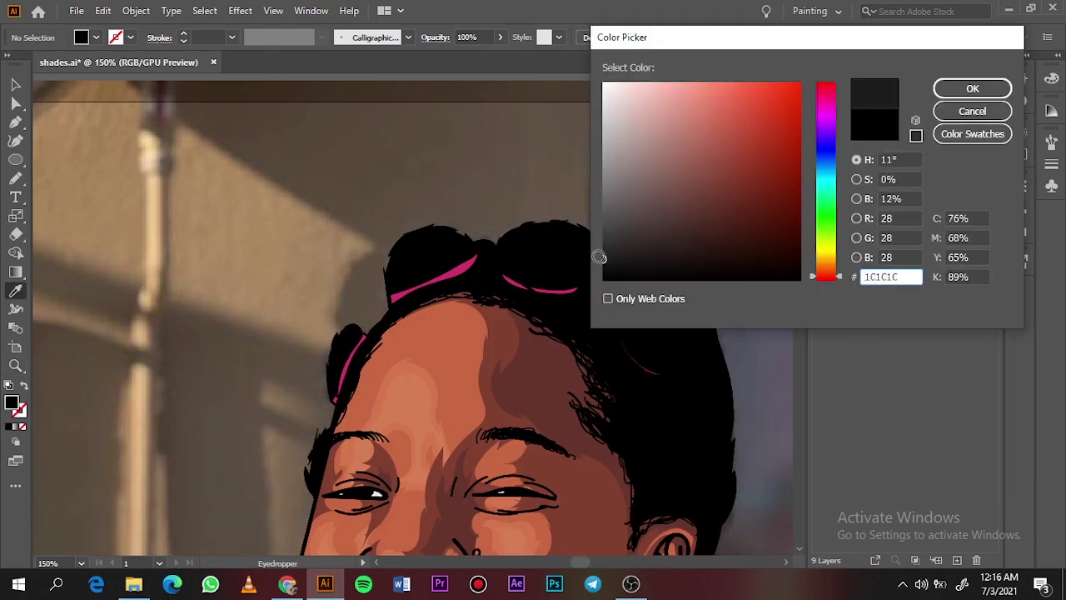
key(Return)
key(n)
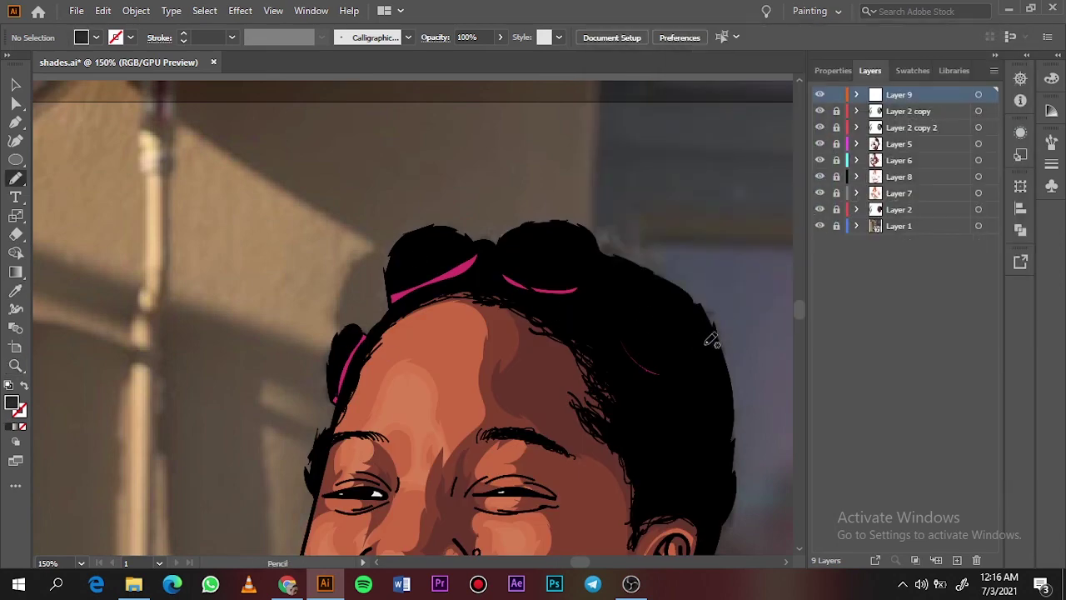
scroll(708, 337, up, 2)
drag(344, 231, 348, 223)
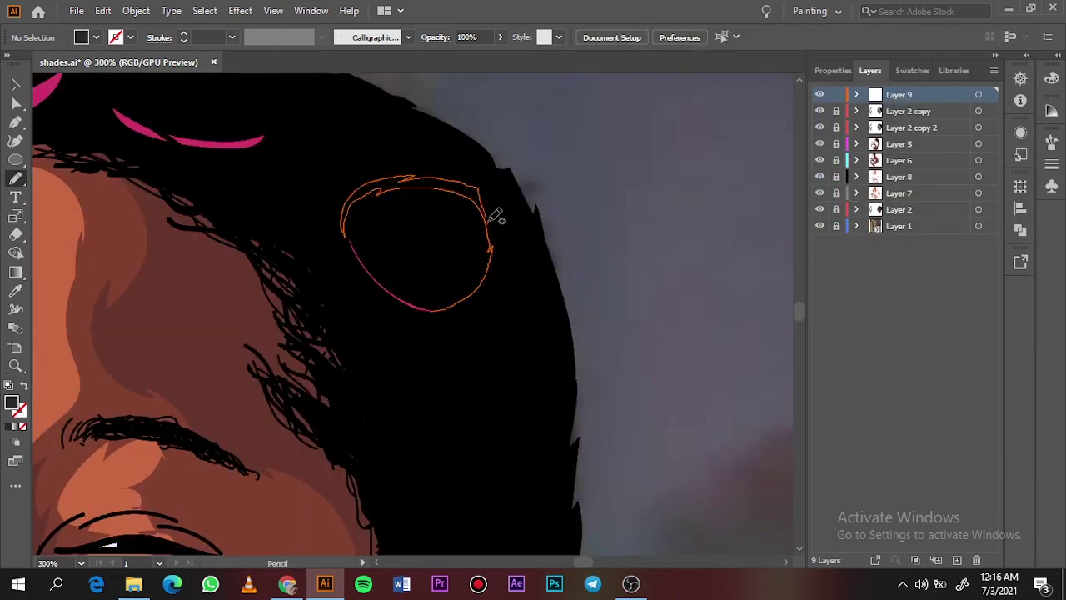
Step: Add grey highlights along the left hair edge and beside the left eyebrow
key(ctrl+0)
key(ctrl+plus)
key(ctrl+plus)
key(ctrl+plus)
scroll(800, 313, up, 5)
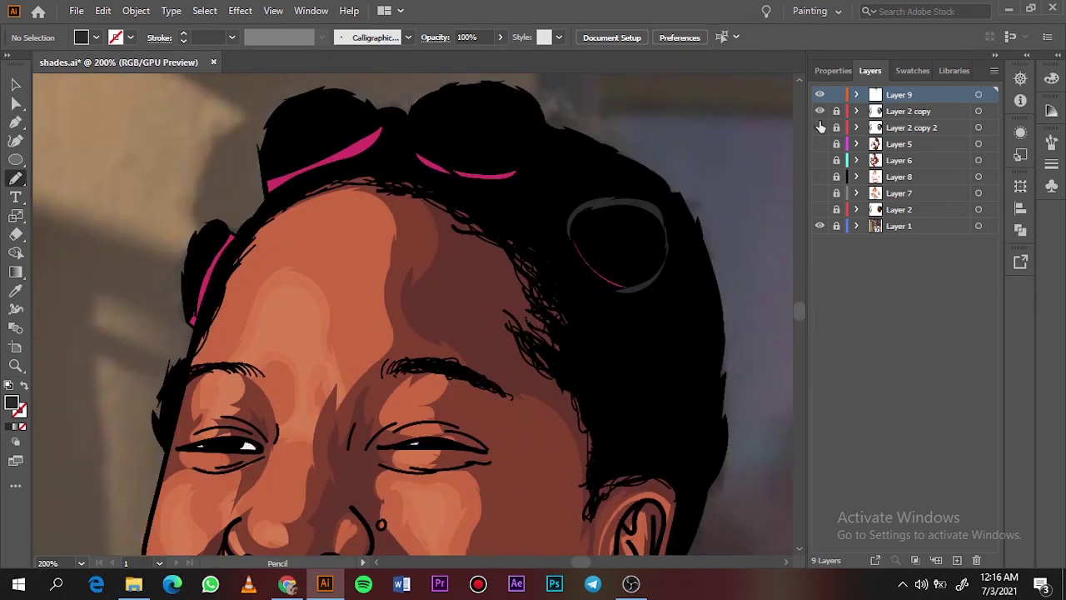
key(ctrl+y)
key(ctrl+y)
mouse_move(265, 192)
mouse_down()
mouse_move(315, 96)
mouse_move(351, 102)
mouse_up()
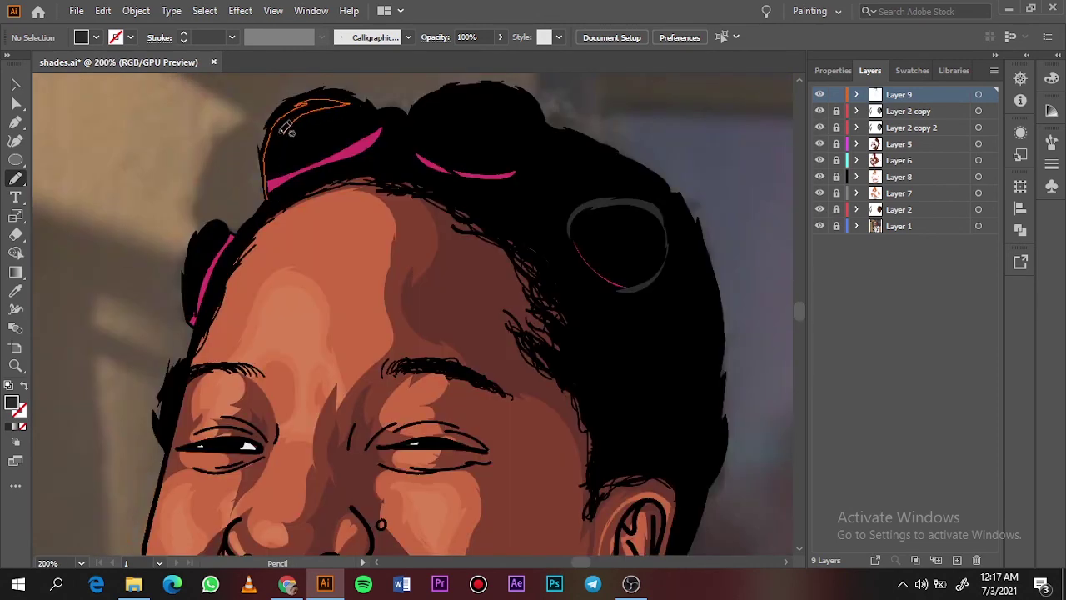
drag(198, 286, 196, 293)
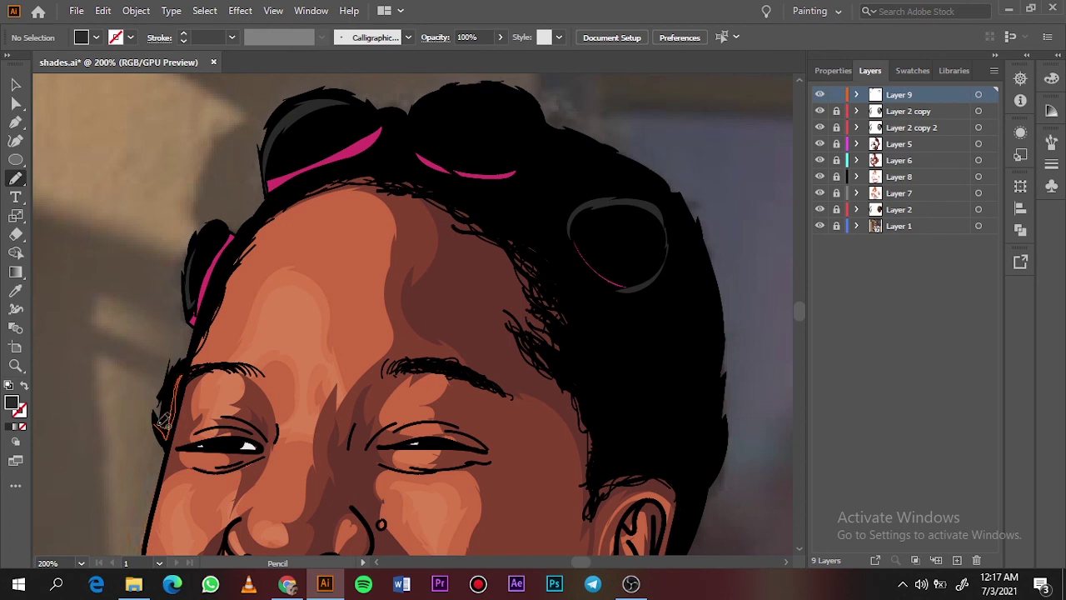
drag(164, 422, 164, 426)
Step: Hide the reference photo and add highlights on the hairline, top bun and near the ear
key(ctrl+0)
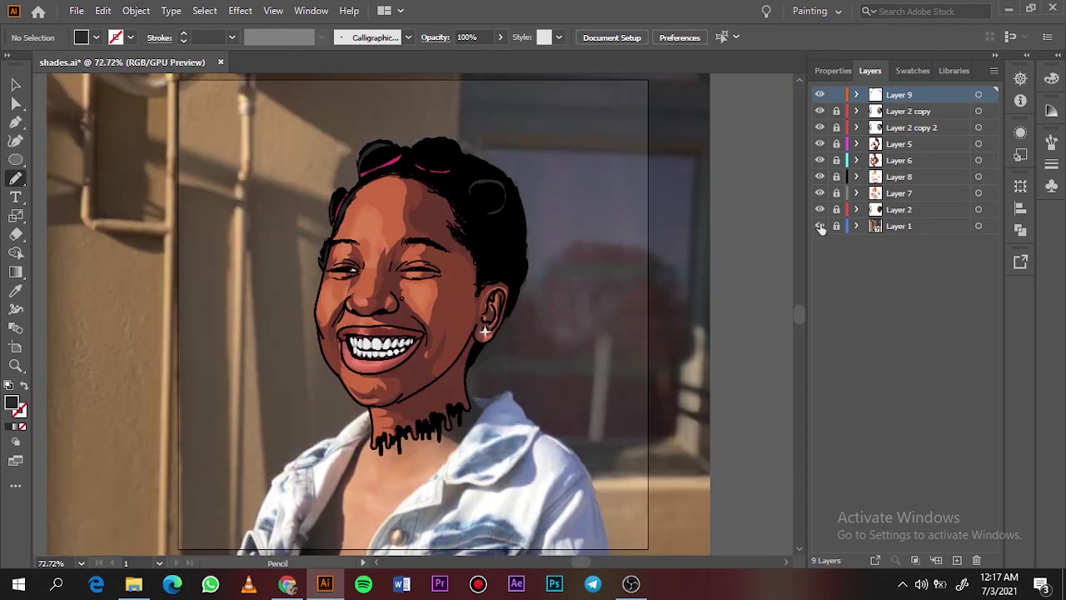
click(821, 226)
key(ctrl+plus)
key(ctrl+plus)
key(ctrl+plus)
scroll(400, 308, up, 10)
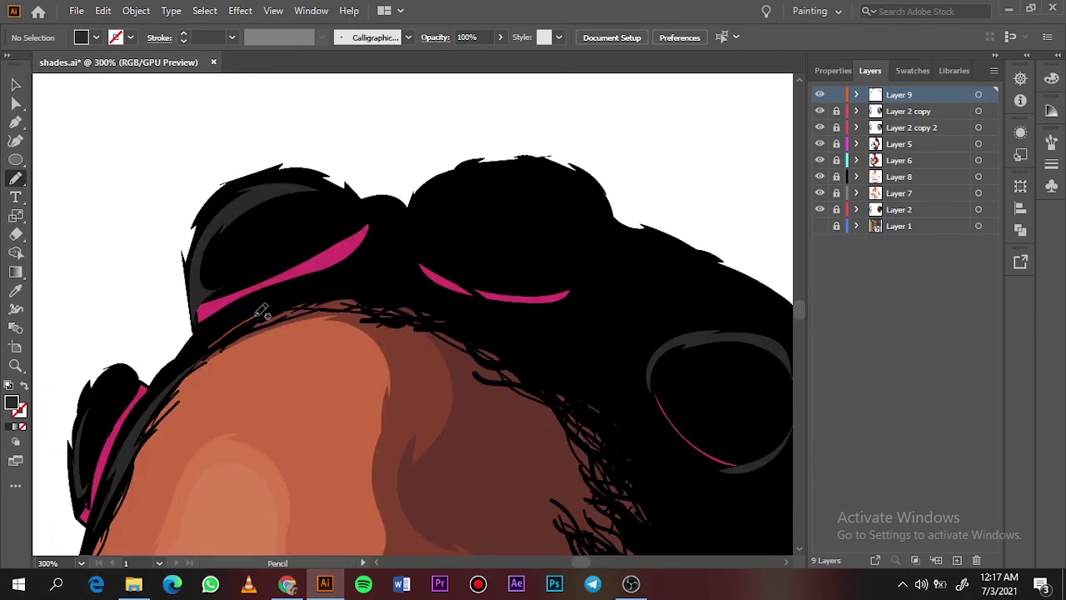
drag(261, 310, 260, 311)
drag(433, 249, 447, 254)
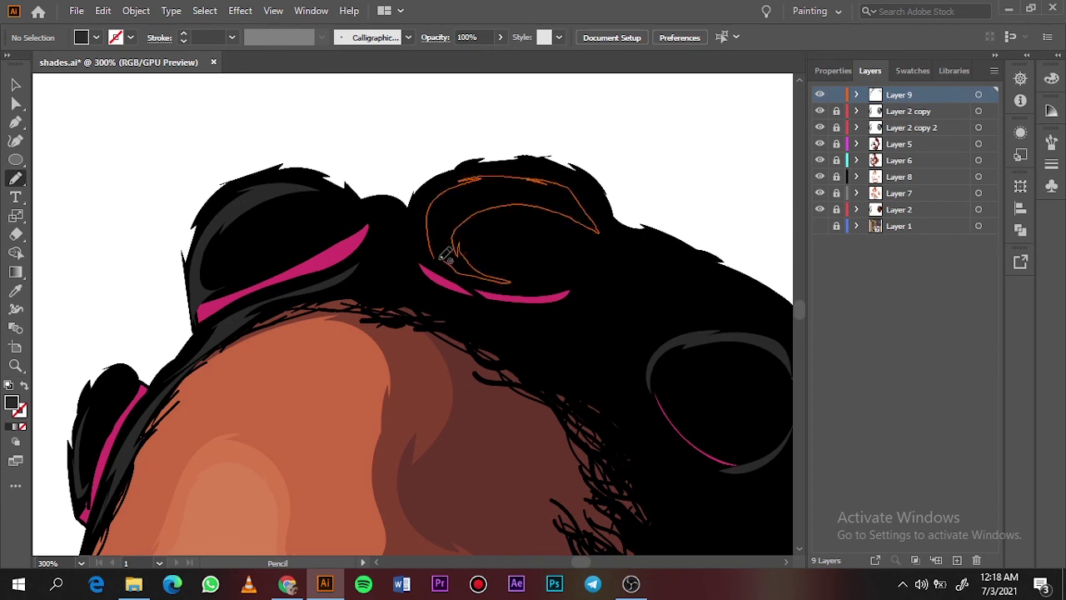
drag(475, 302, 512, 322)
Step: Highlight inside the right hair bun and down the side strands, then view the whole portrait
key(ctrl+0)
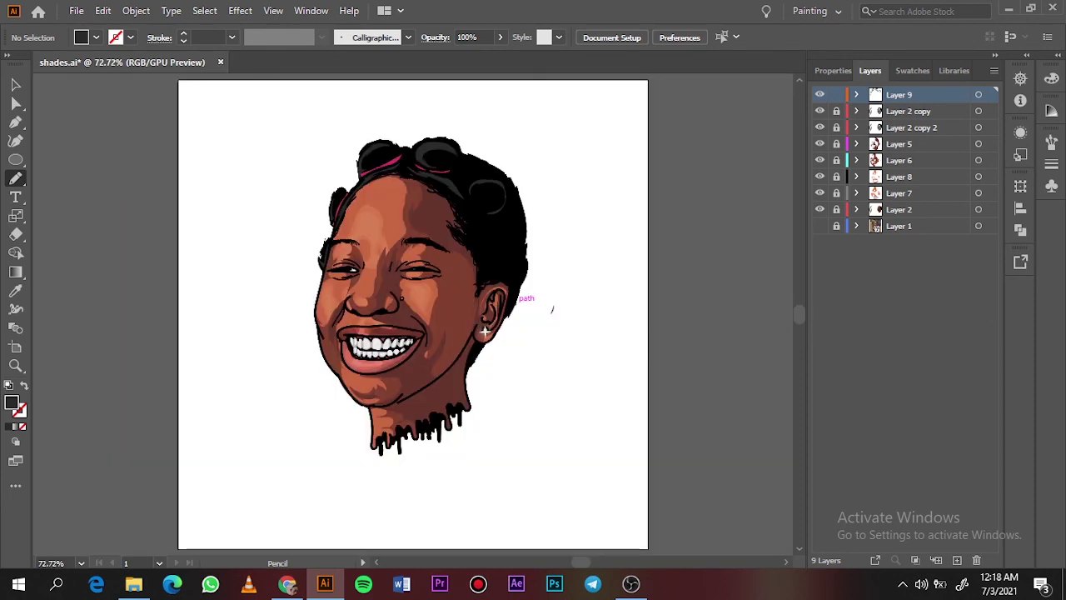
key(ctrl+plus)
key(ctrl+plus)
key(ctrl+plus)
scroll(798, 316, up, 5)
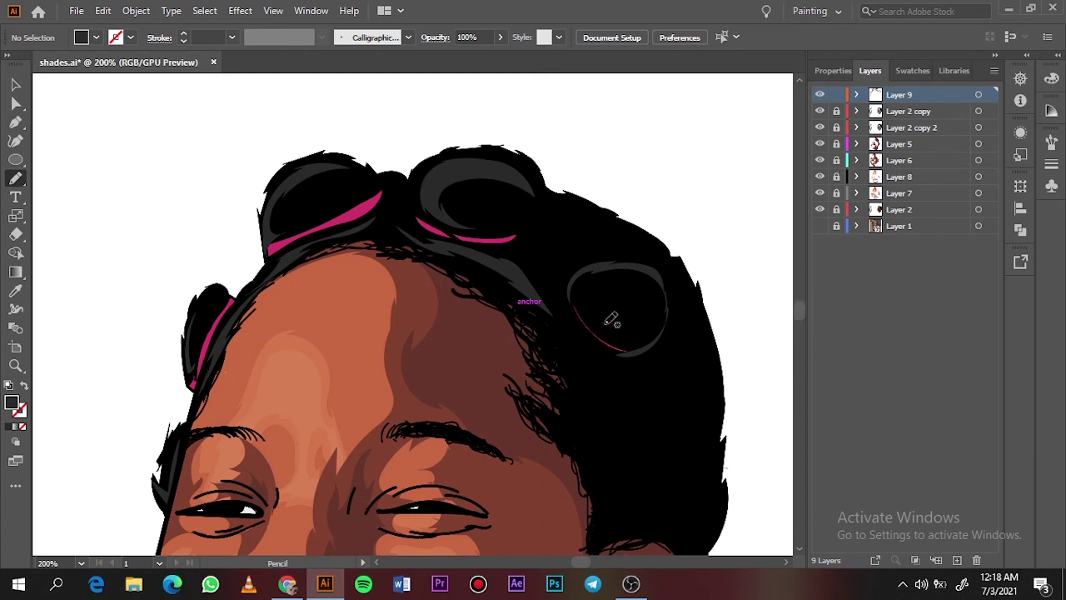
drag(611, 319, 590, 274)
drag(573, 348, 607, 491)
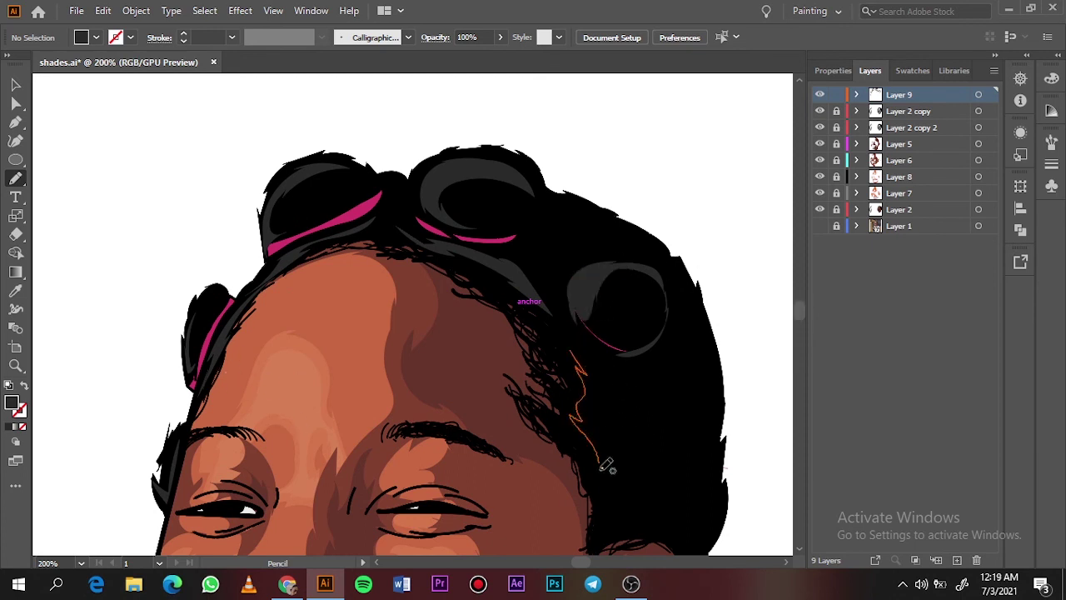
key(ctrl+0)
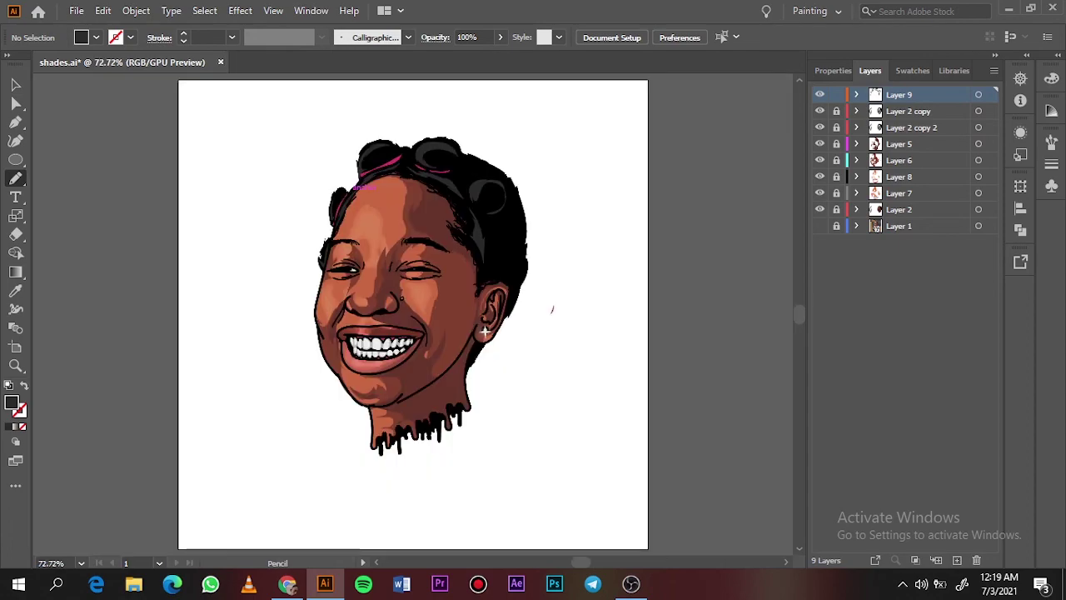